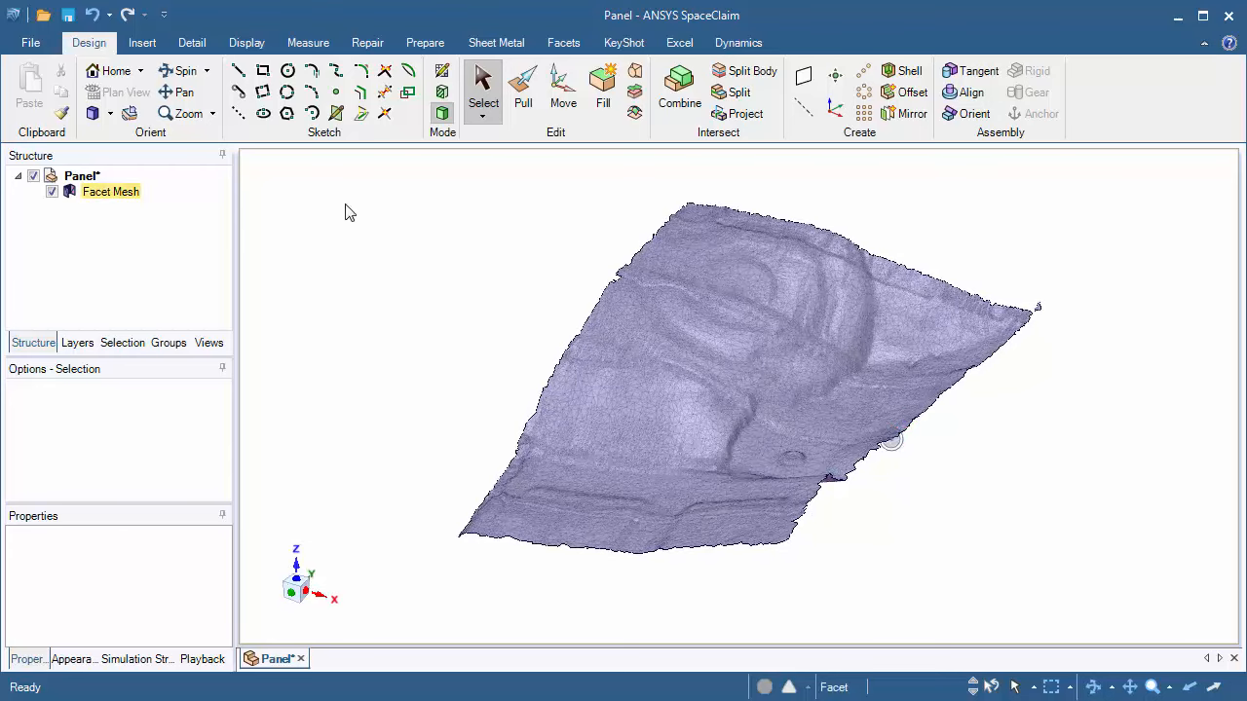
# Step: Start the Skin Surface tool and draw the boundary's first edge down the panel recess's left side with one control point
pyautogui.click(142, 42)
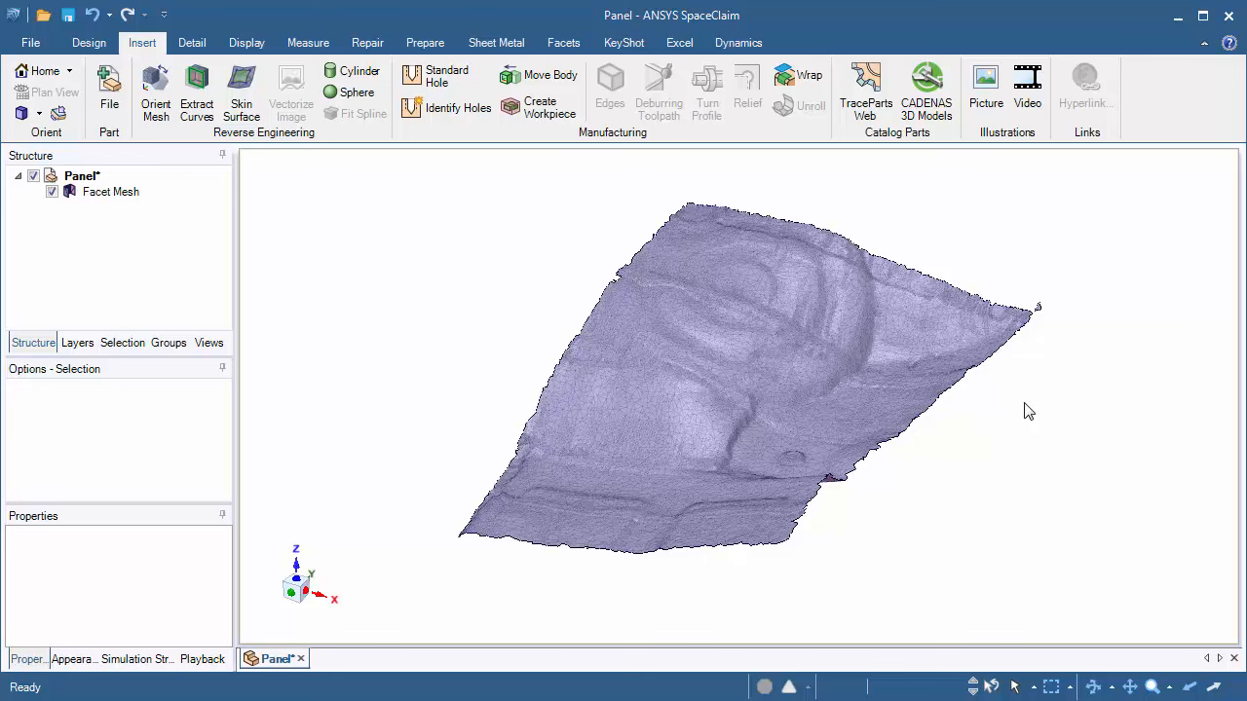
pyautogui.moveTo(1019, 402)
pyautogui.keyDown('shift'); pyautogui.mouseDown(button='middle')
pyautogui.moveTo(1013, 446)
pyautogui.moveTo(1023, 425)
pyautogui.moveTo(1071, 481)
pyautogui.moveTo(1058, 477)
pyautogui.moveTo(1040, 401)
pyautogui.mouseUp(button='middle'); pyautogui.keyUp('shift')
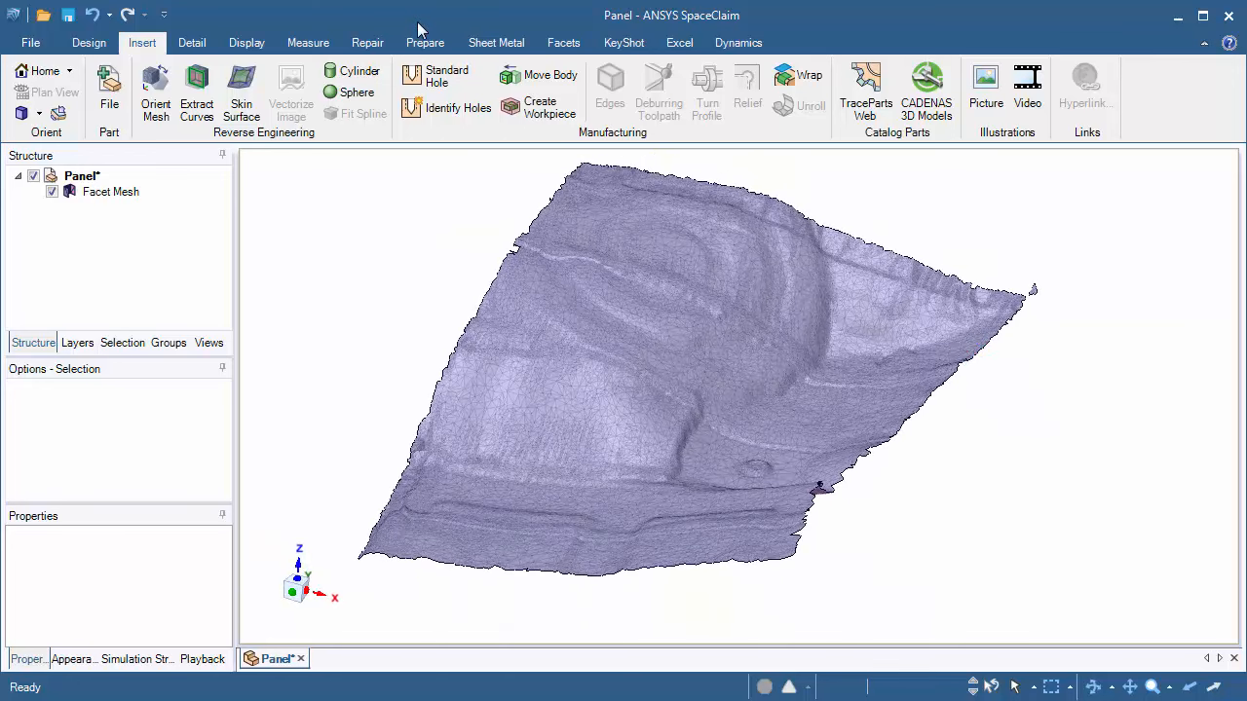
pyautogui.click(239, 107)
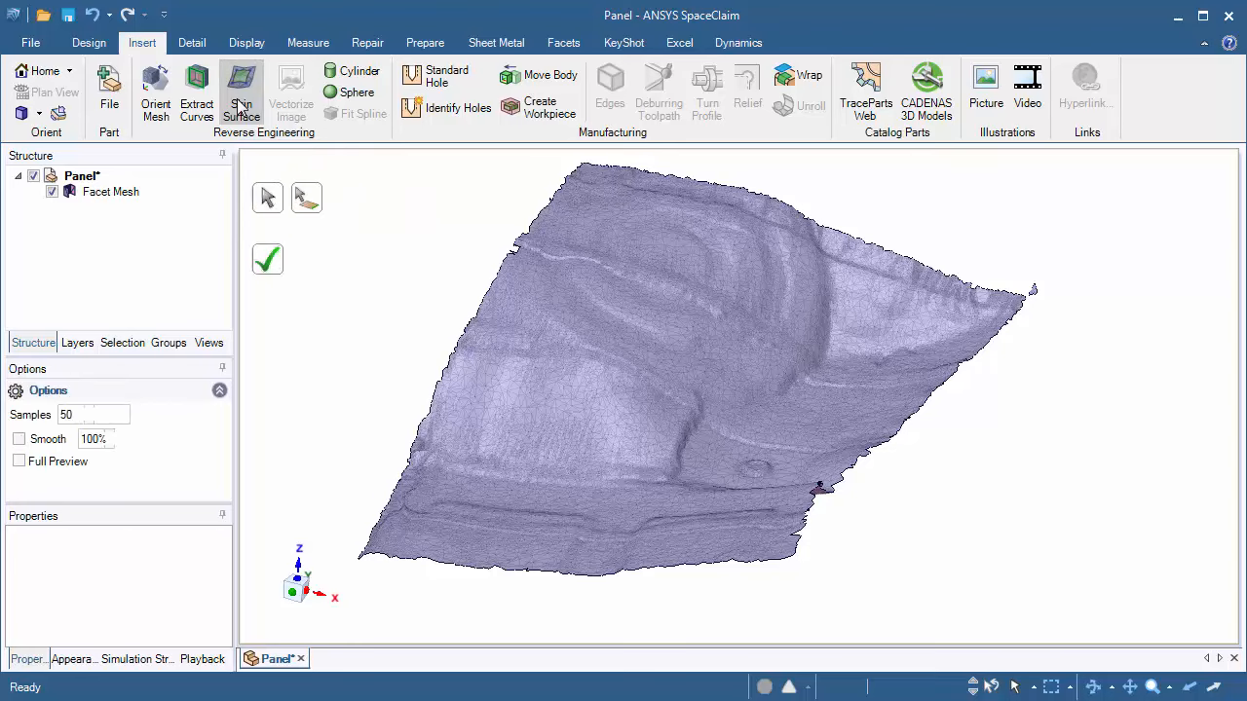
pyautogui.keyDown('shift'); pyautogui.moveTo(436, 270); pyautogui.dragTo(457, 283, button='middle'); pyautogui.keyUp('shift')
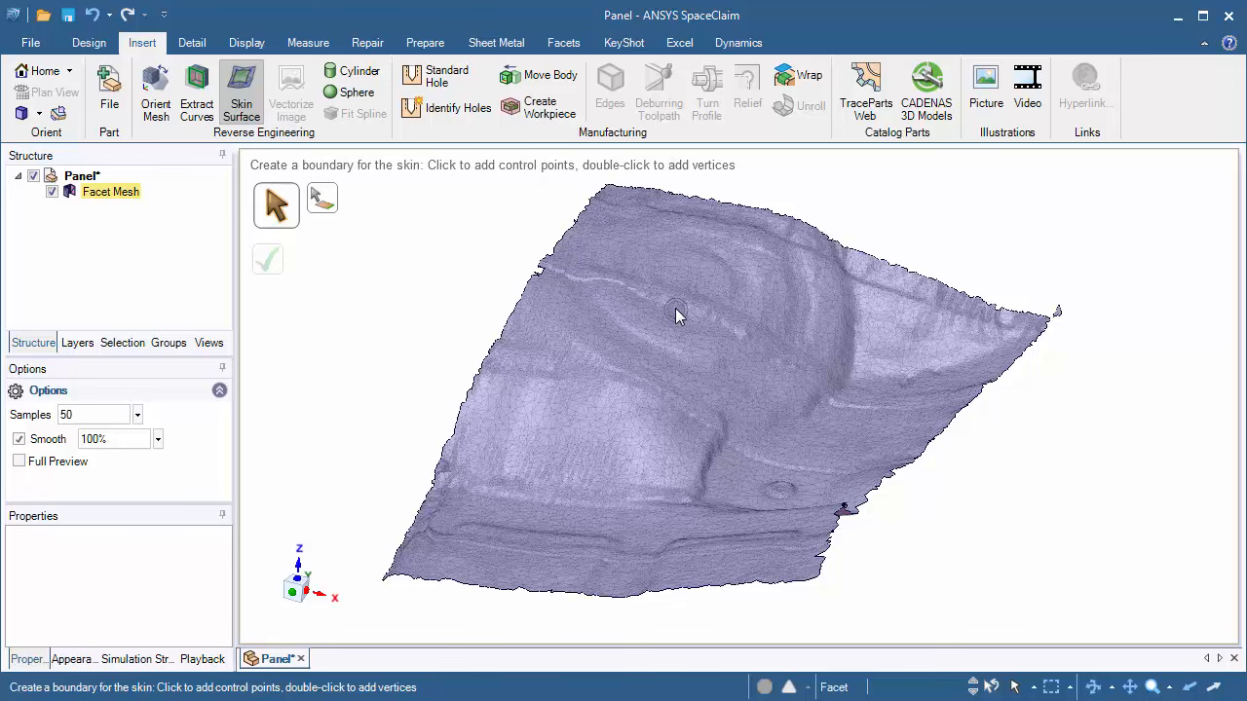
pyautogui.keyDown('ctrl'); pyautogui.moveTo(675, 308); pyautogui.dragTo(672, 371, button='middle'); pyautogui.keyUp('ctrl')
pyautogui.moveTo(671, 370)
pyautogui.mouseDown(button='middle')
pyautogui.moveTo(671, 495)
pyautogui.moveTo(694, 364)
pyautogui.mouseUp(button='middle')
pyautogui.keyDown('shift'); pyautogui.moveTo(748, 511); pyautogui.dragTo(704, 600, button='middle'); pyautogui.keyUp('shift')
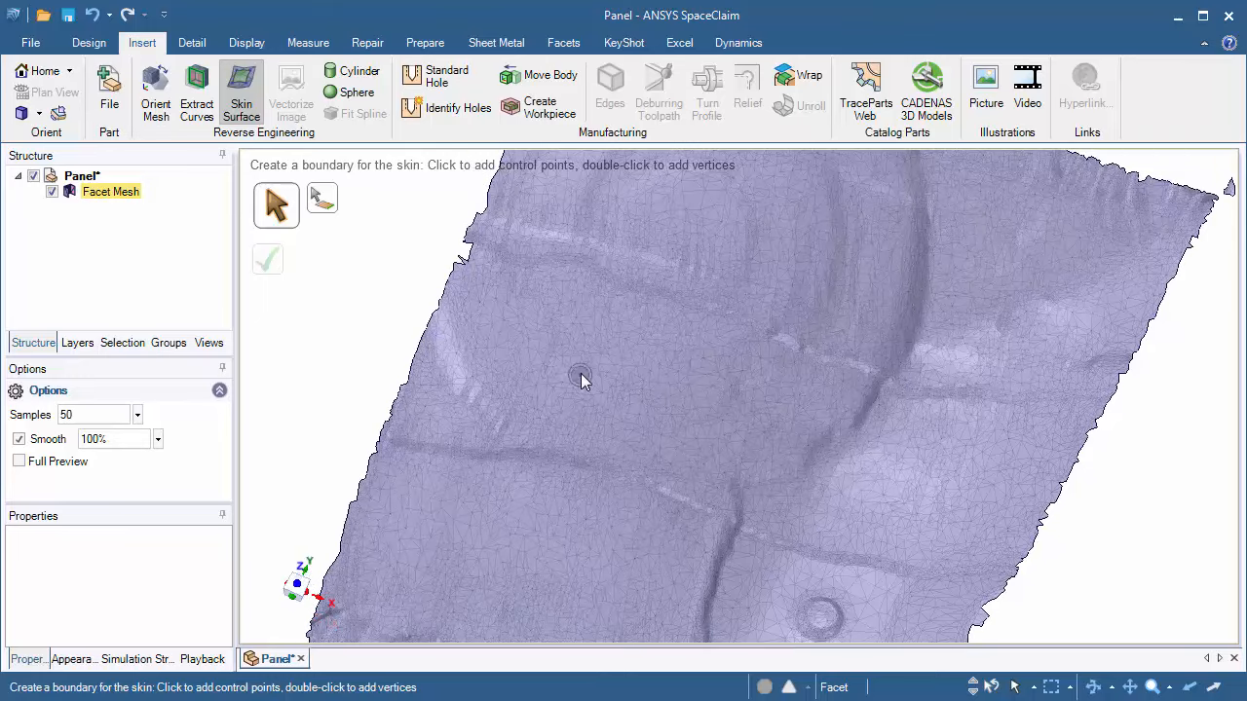
pyautogui.click(497, 459)
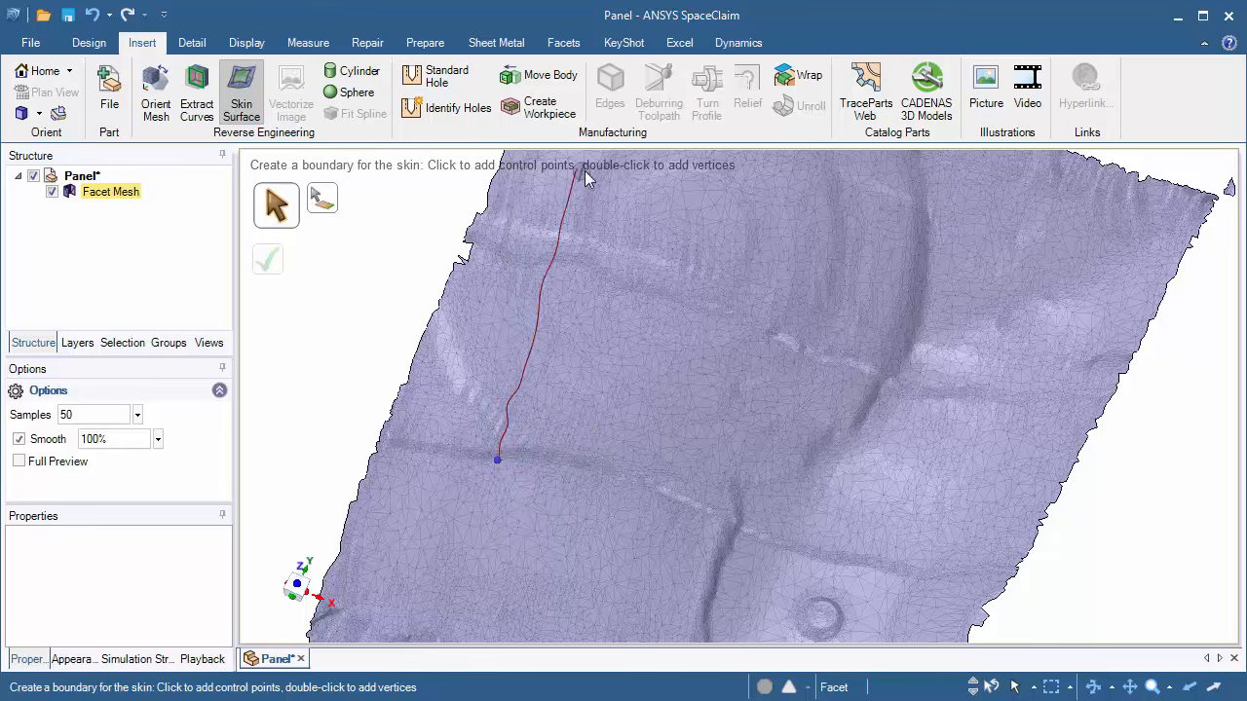
pyautogui.keyDown('shift'); pyautogui.moveTo(498, 512); pyautogui.dragTo(593, 276, button='middle'); pyautogui.keyUp('shift')
pyautogui.scroll(1, 571, 298)
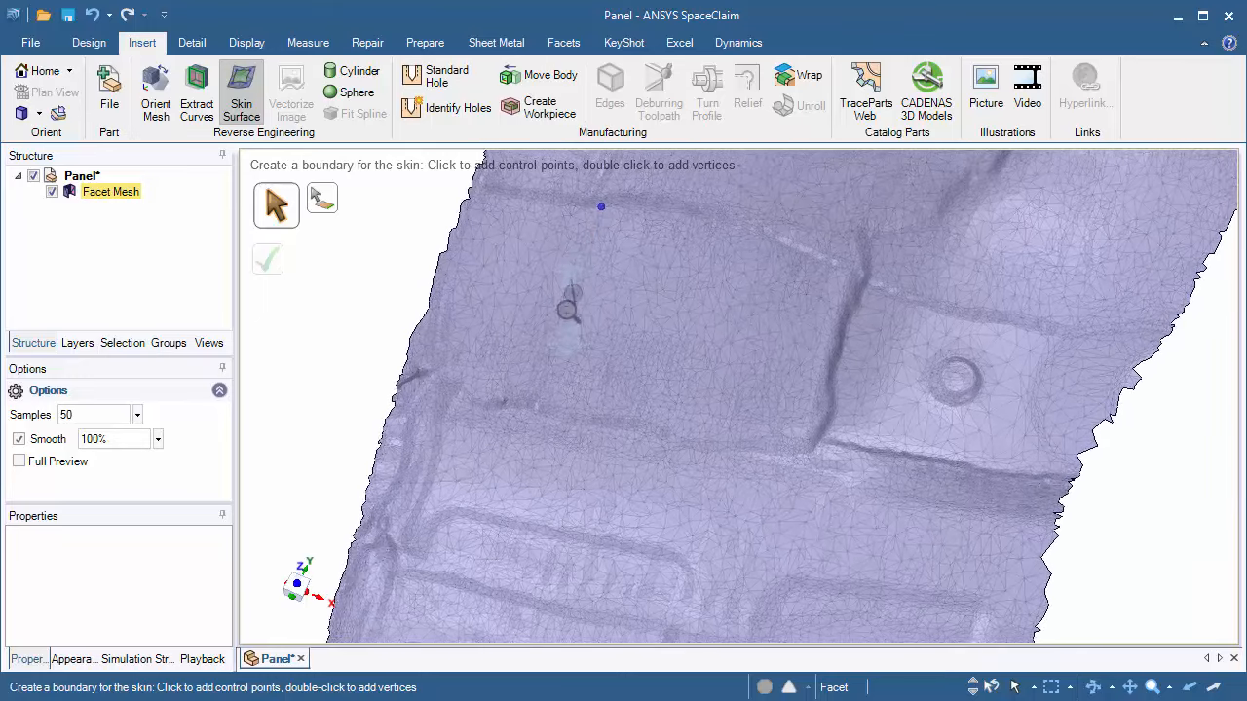
pyautogui.click(539, 316)
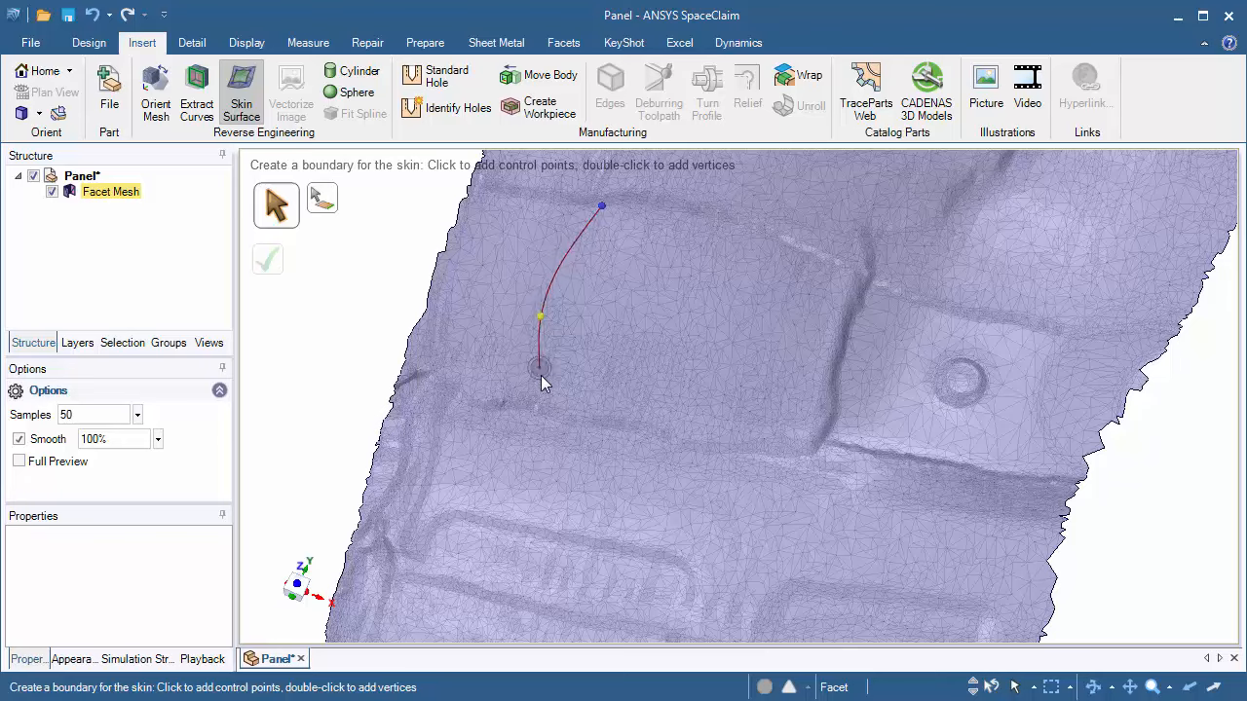
pyautogui.click(500, 445)
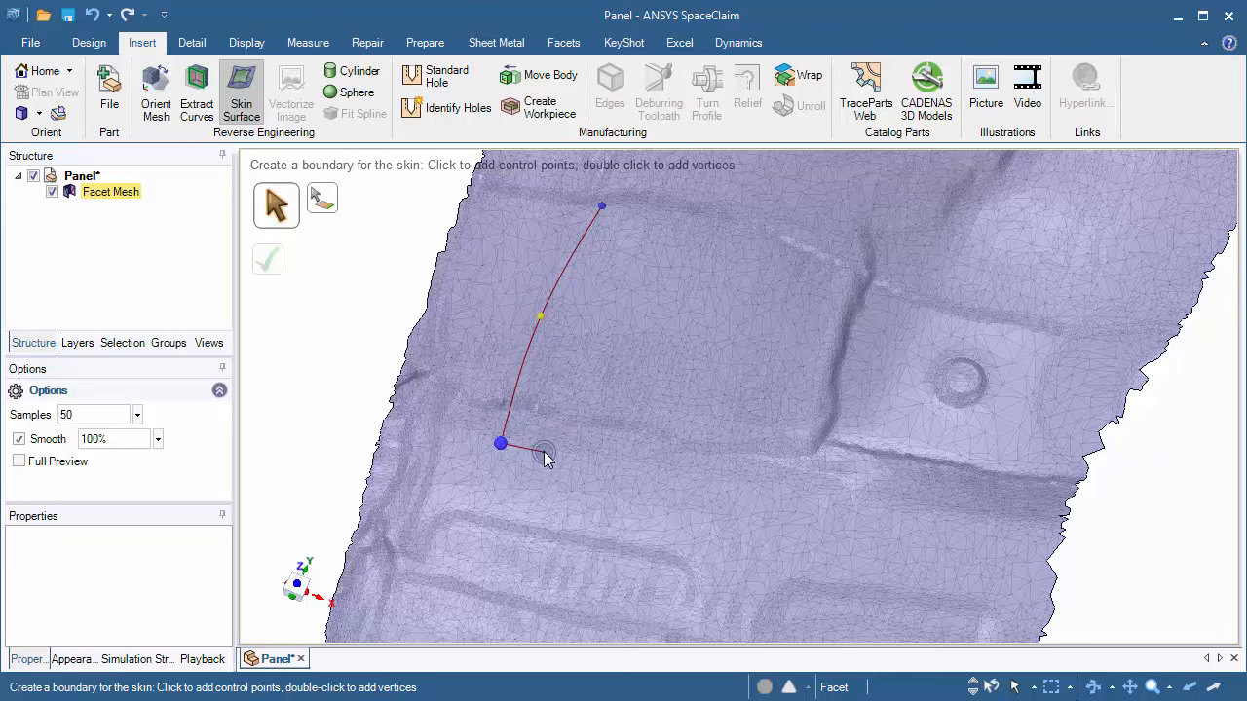
# Step: Continue the boundary along the bottom, right and top of the recess, placing corner vertices and closing the loop
pyautogui.click(636, 477)
pyautogui.click(760, 493)
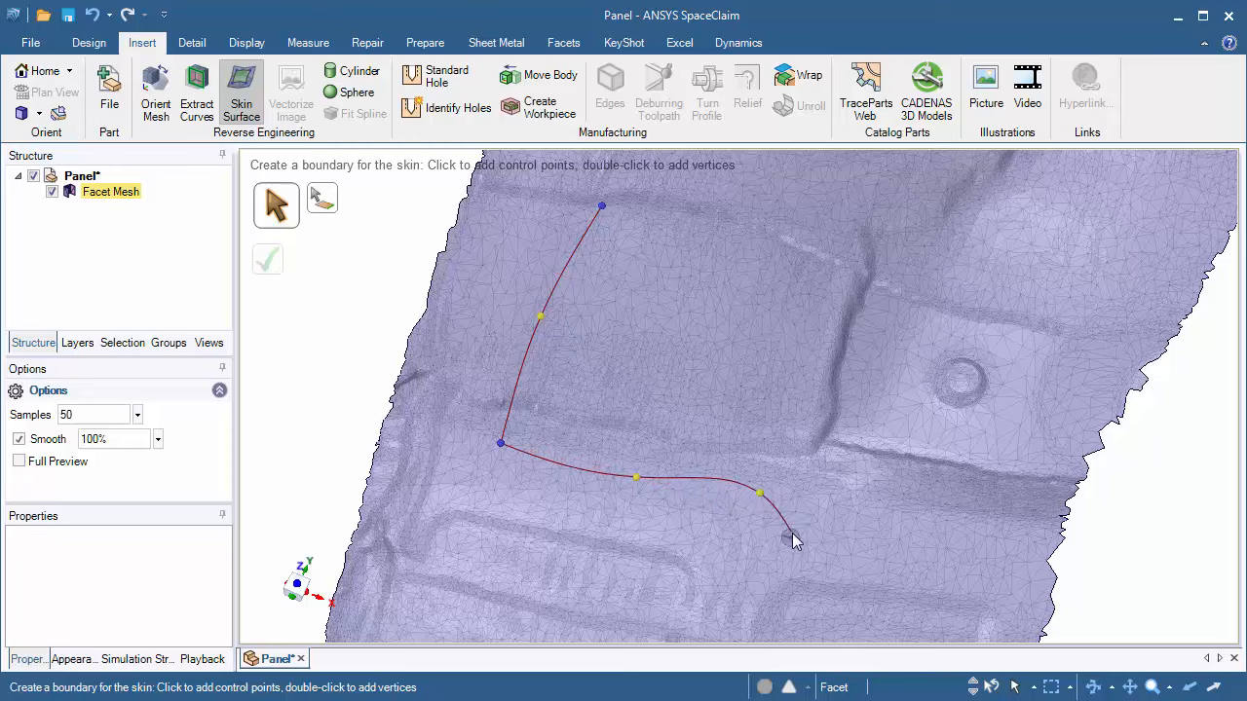
pyautogui.keyDown('shift'); pyautogui.moveTo(807, 514); pyautogui.dragTo(666, 535, button='middle'); pyautogui.keyUp('shift')
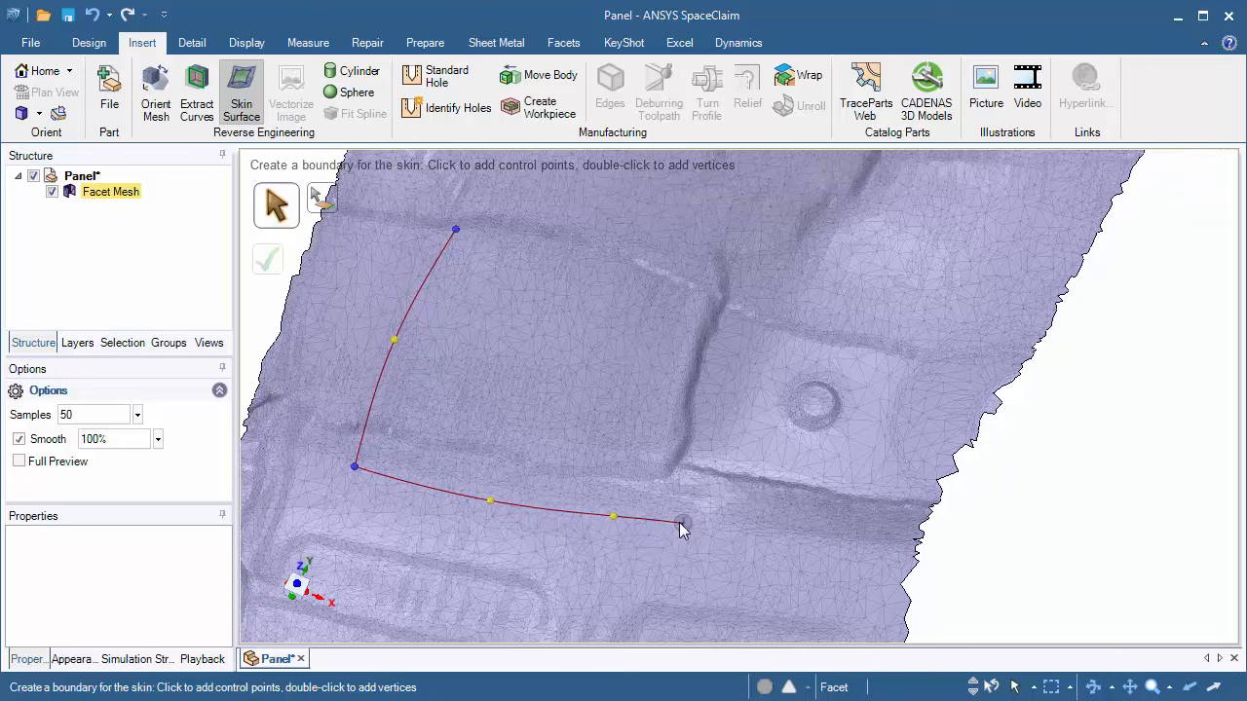
pyautogui.doubleClick(696, 530)
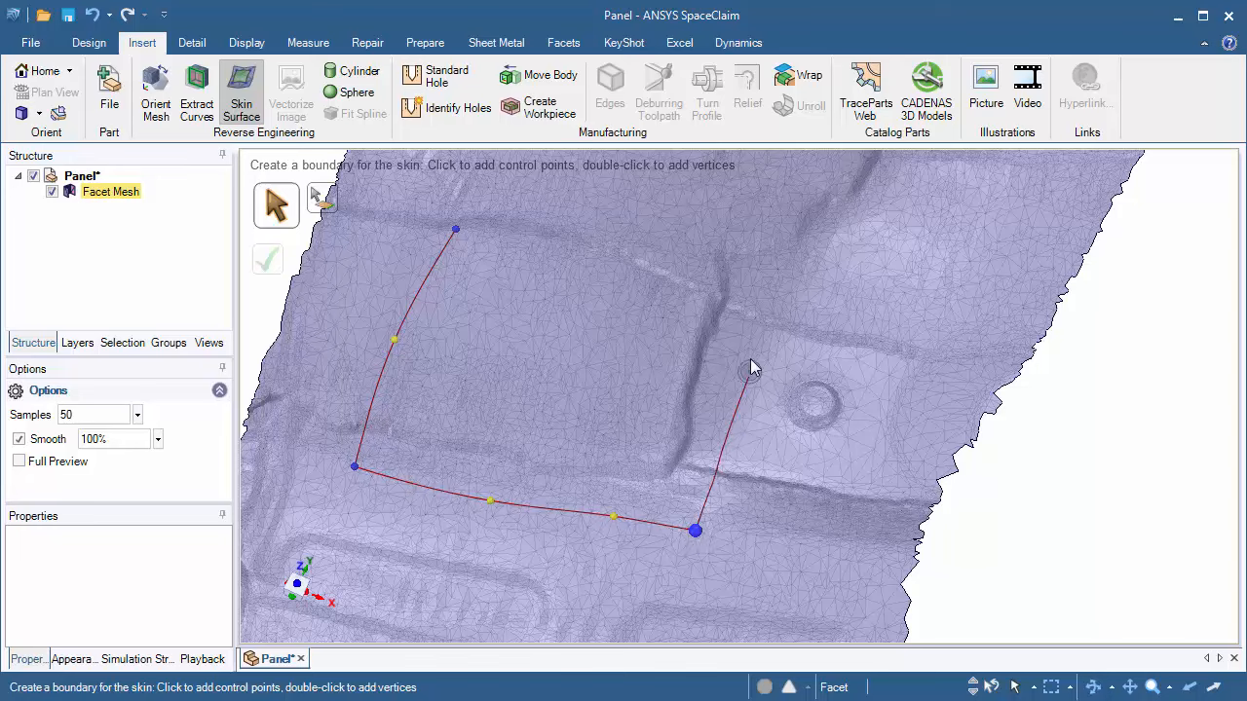
pyautogui.doubleClick(757, 265)
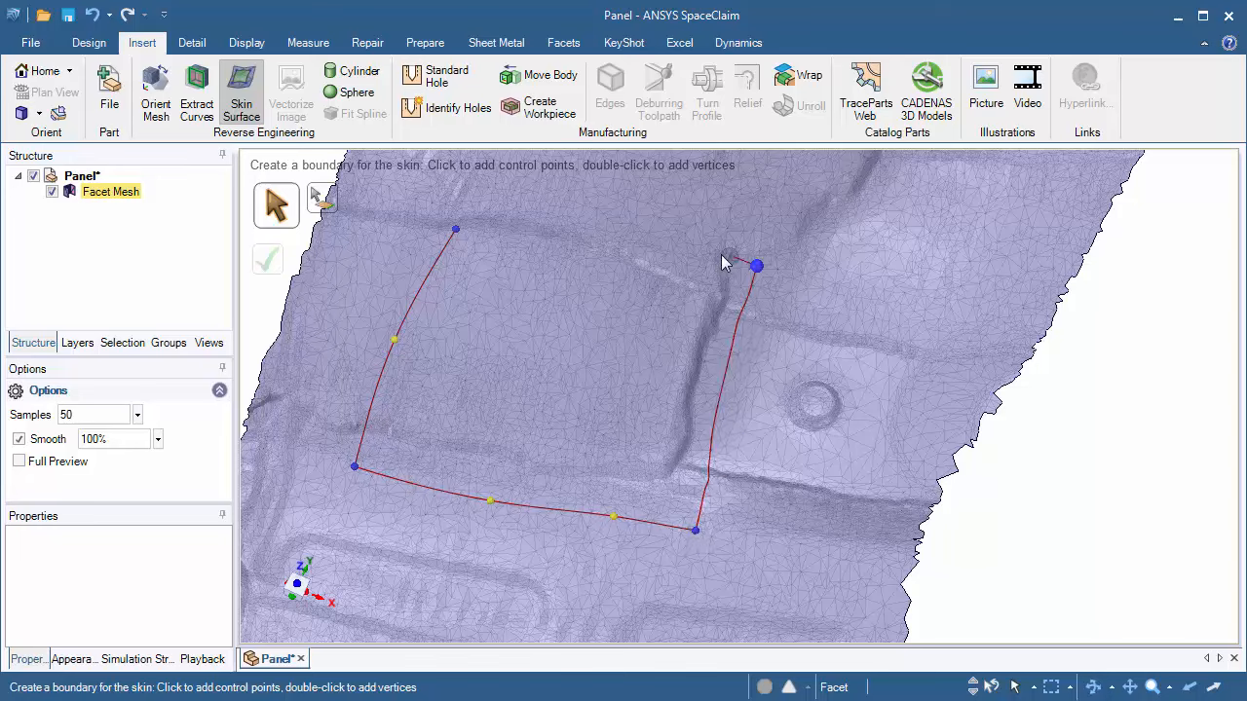
pyautogui.click(455, 233)
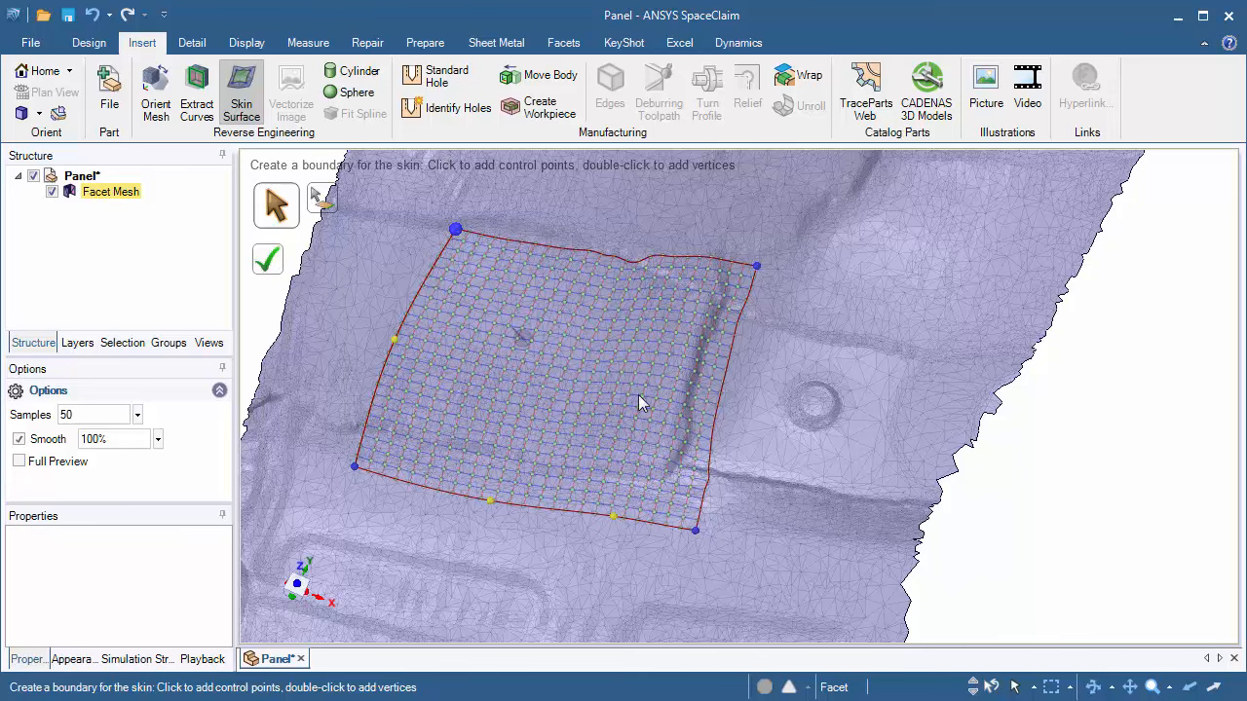
# Step: Complete the skin surface over the enclosed boundary
pyautogui.moveTo(570, 348); pyautogui.dragTo(695, 322, button='middle')
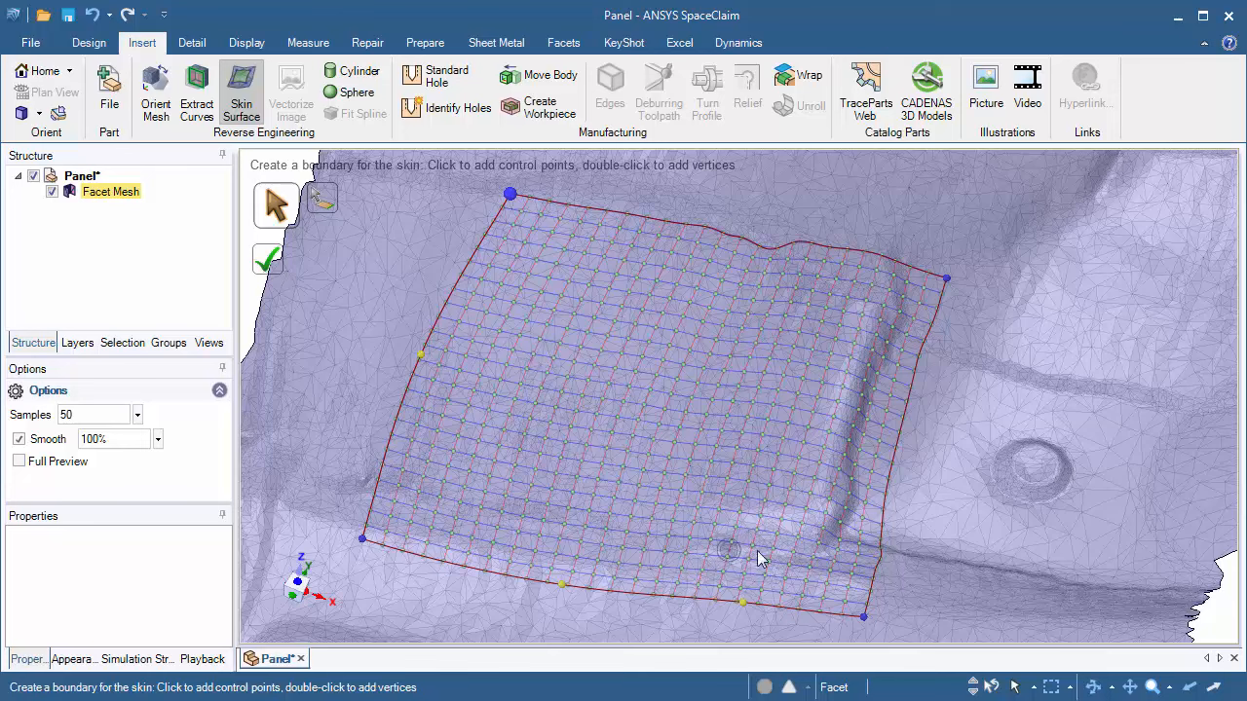
pyautogui.moveTo(705, 468); pyautogui.dragTo(652, 419, button='middle')
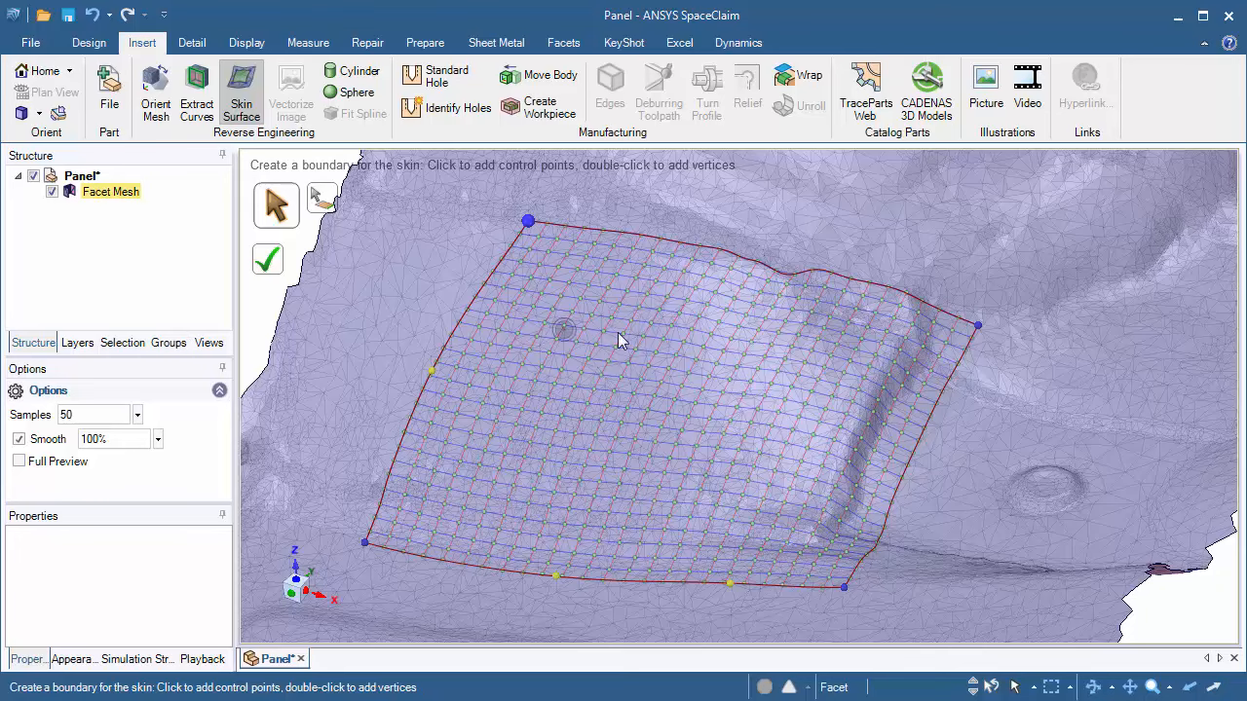
pyautogui.keyDown('shift'); pyautogui.moveTo(718, 387); pyautogui.dragTo(679, 374, button='middle'); pyautogui.keyUp('shift')
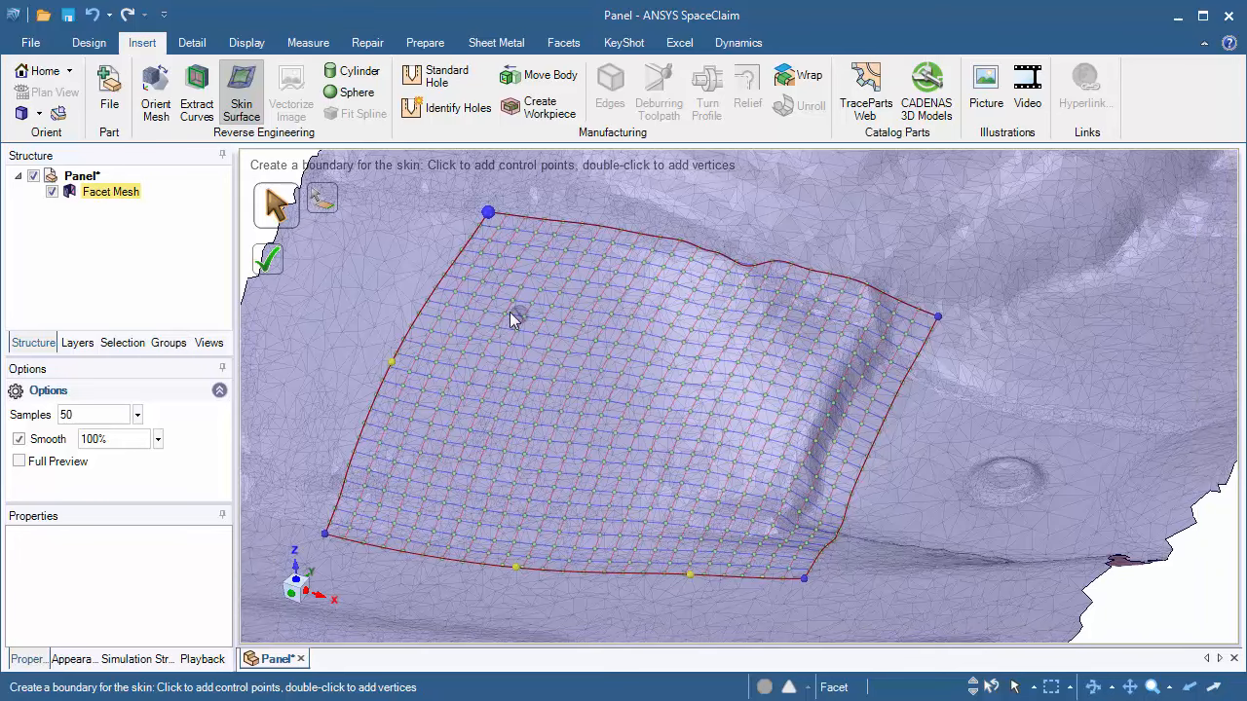
pyautogui.click(270, 265)
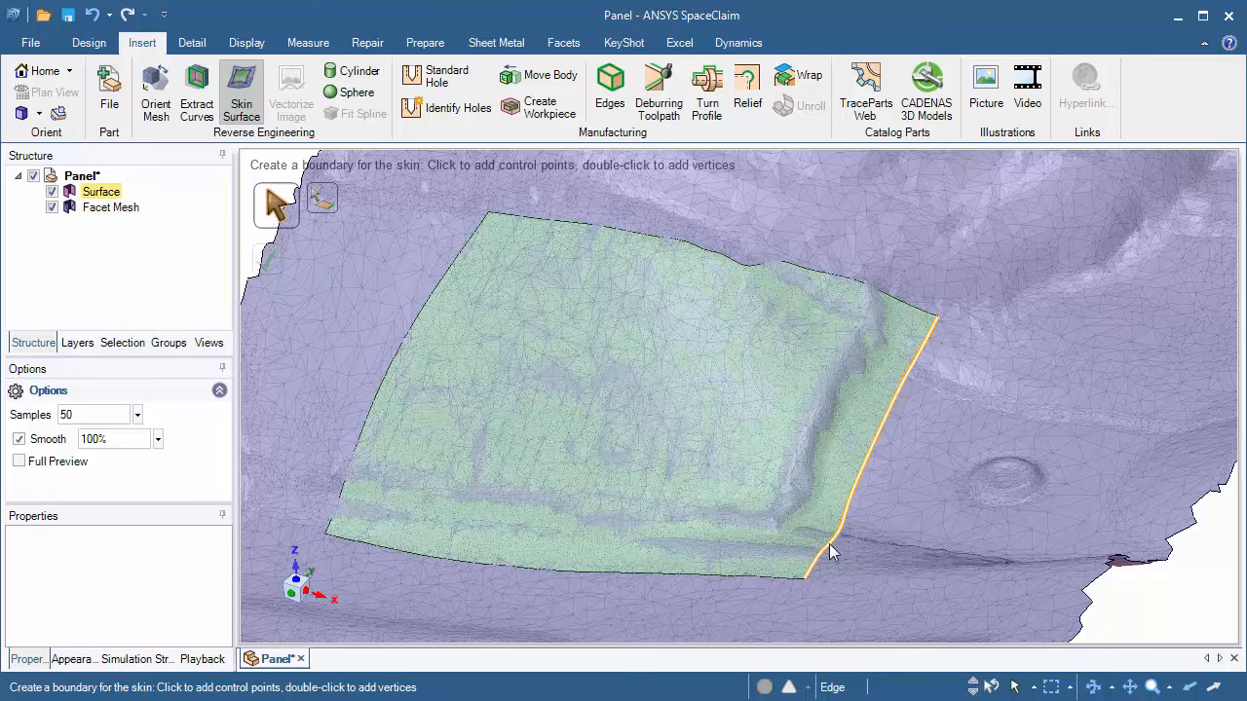
# Step: Inspect the skin surface against the mesh and undo its creation
pyautogui.moveTo(718, 409); pyautogui.dragTo(713, 366, button='middle')
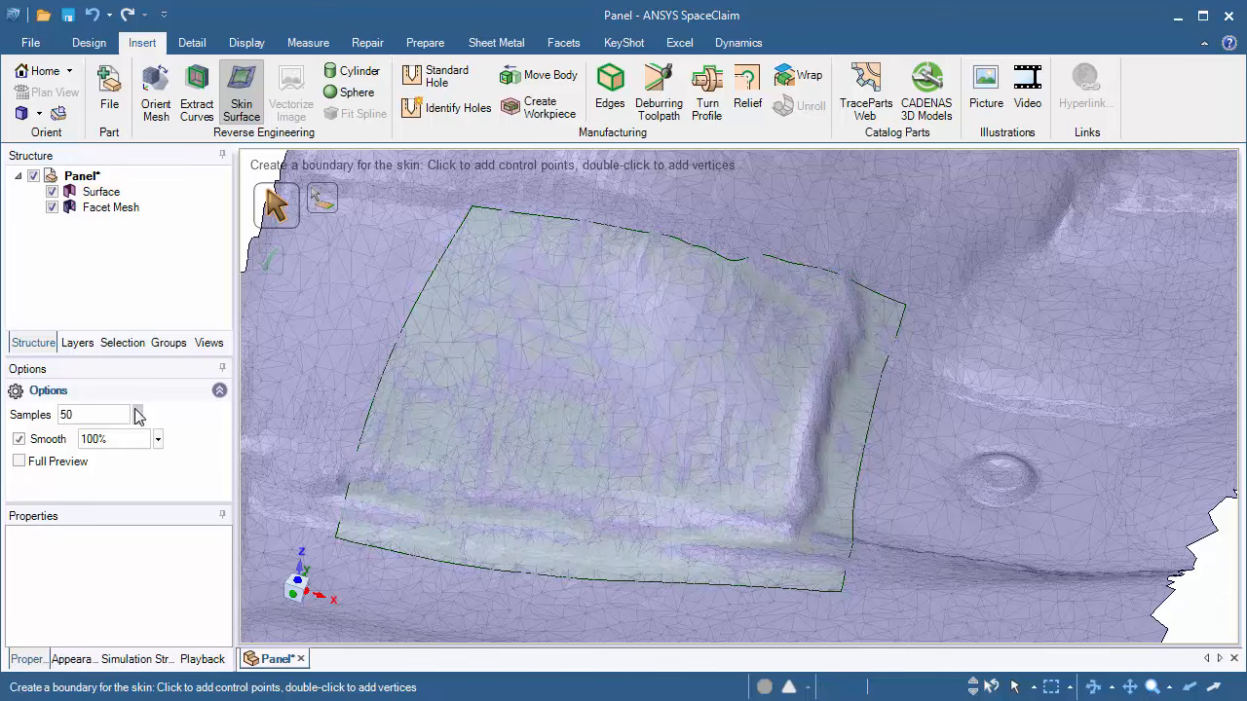
pyautogui.moveTo(657, 482); pyautogui.dragTo(574, 470, button='middle')
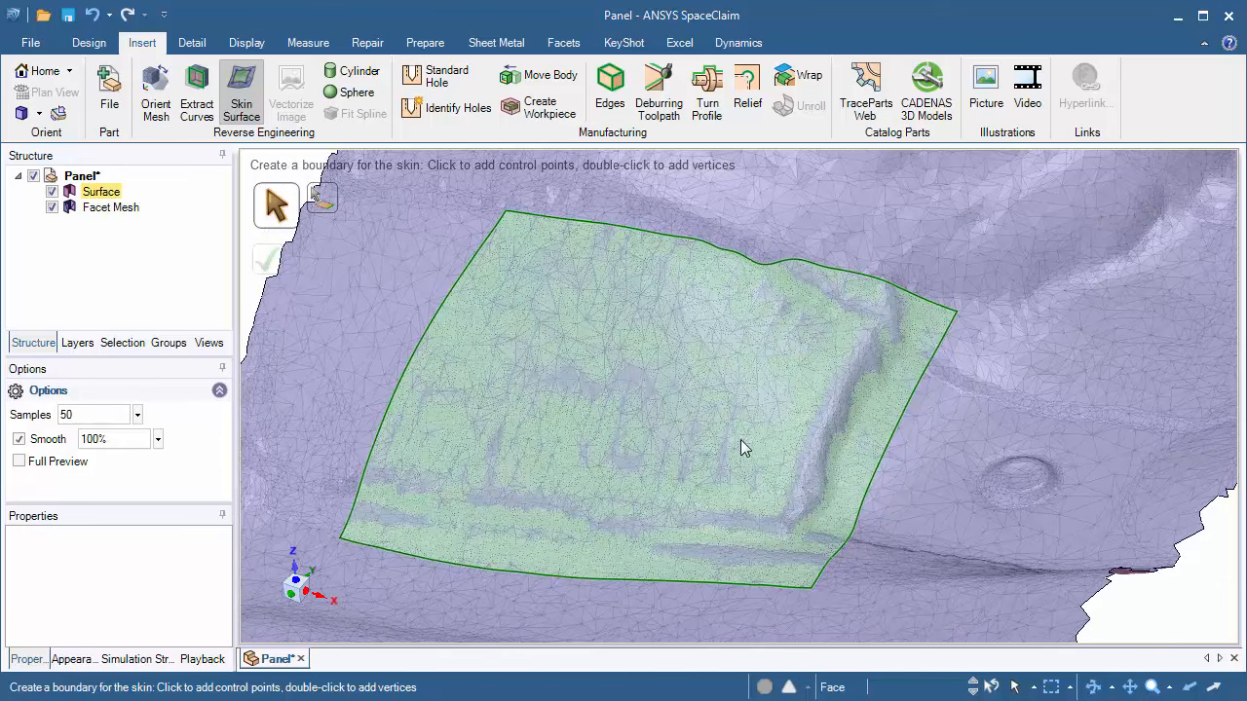
pyautogui.scroll(3, 808, 414)
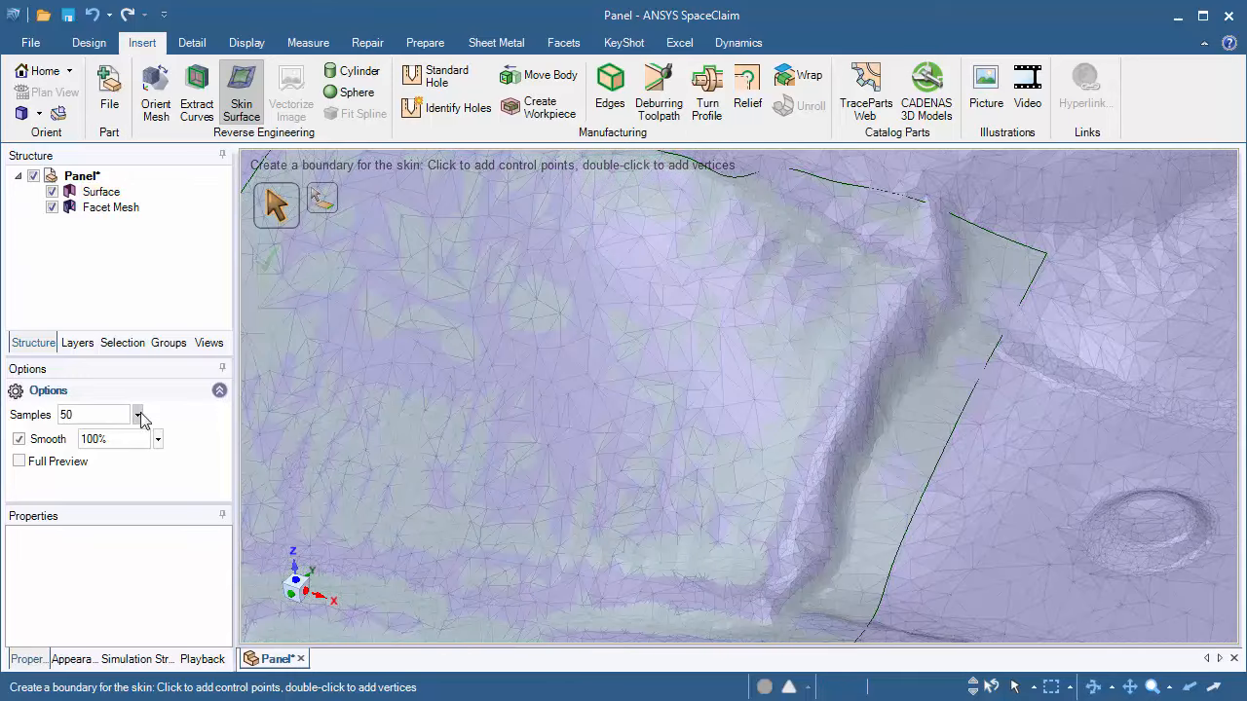
pyautogui.moveTo(751, 439)
pyautogui.mouseDown(button='middle')
pyautogui.moveTo(737, 381)
pyautogui.moveTo(726, 382)
pyautogui.moveTo(757, 399)
pyautogui.mouseUp(button='middle')
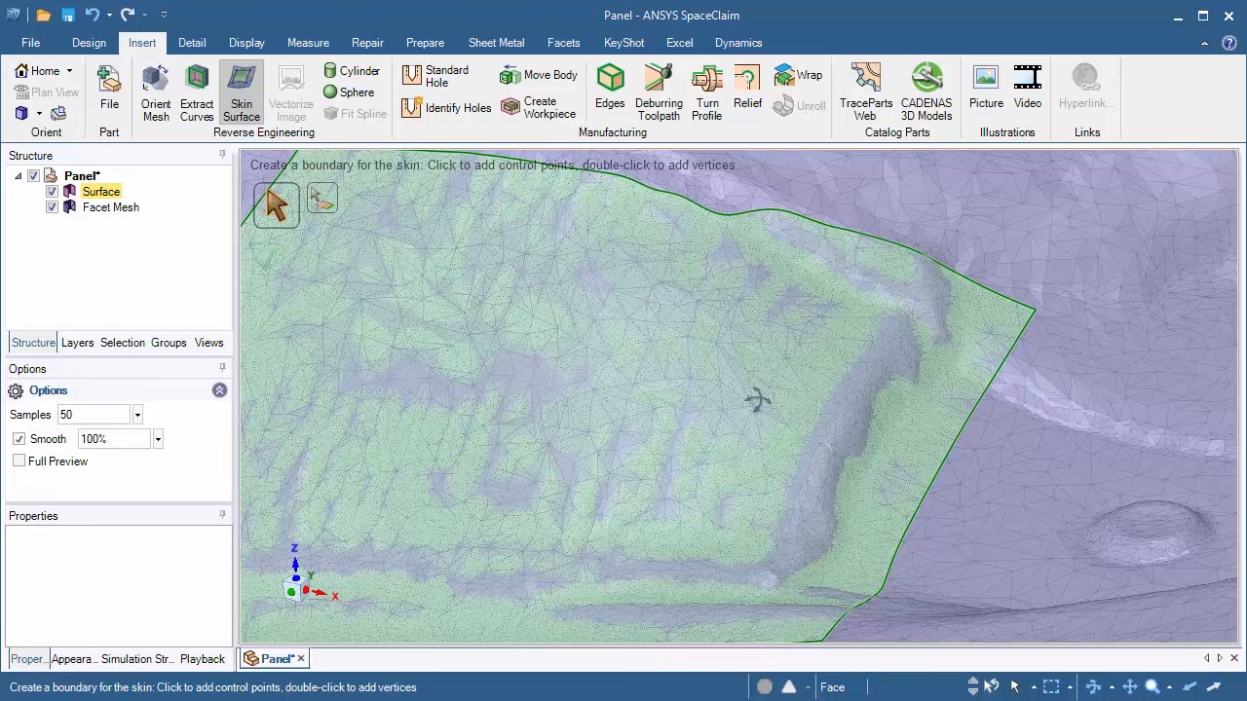
pyautogui.scroll(-3, 777, 324)
pyautogui.moveTo(758, 438)
pyautogui.mouseDown(button='middle')
pyautogui.moveTo(741, 442)
pyautogui.moveTo(768, 441)
pyautogui.moveTo(765, 475)
pyautogui.moveTo(751, 478)
pyautogui.mouseUp(button='middle')
pyautogui.hotkey('ctrl', 'z')
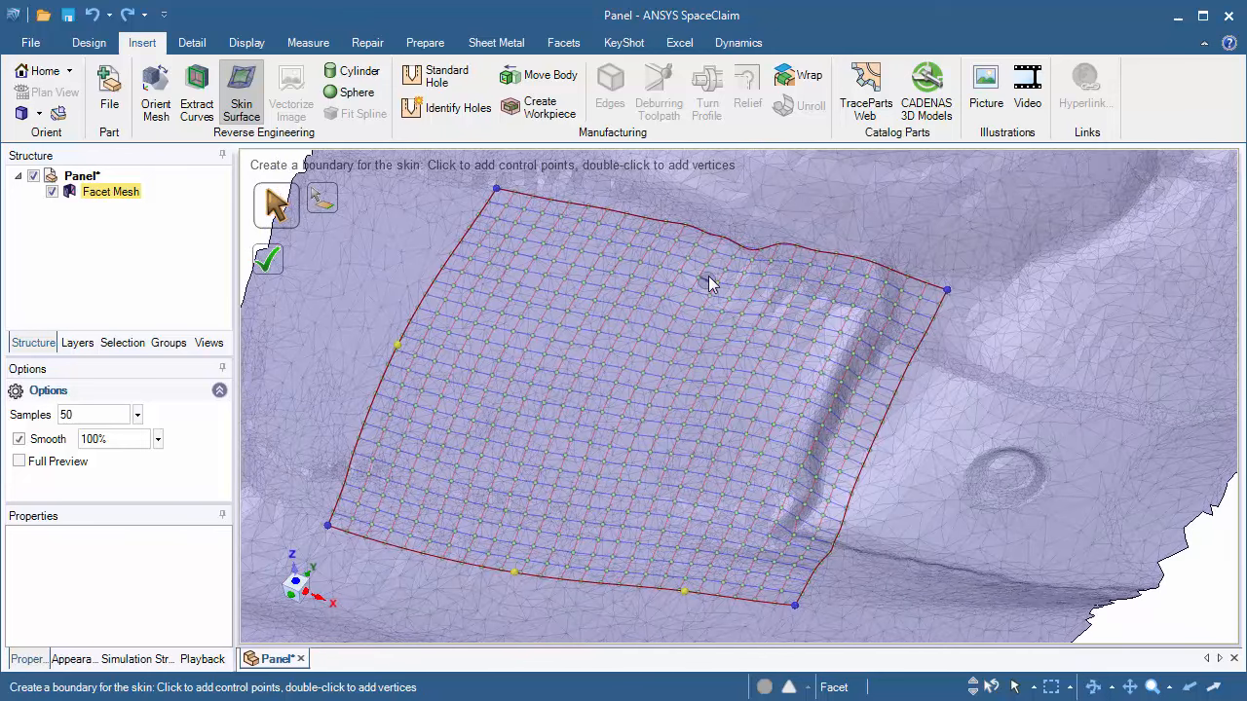
# Step: Move the left edge's control point and the lower-left corner vertex outward to follow the recess
pyautogui.keyDown('ctrl'); pyautogui.moveTo(655, 244); pyautogui.dragTo(690, 262, button='middle'); pyautogui.keyUp('ctrl')
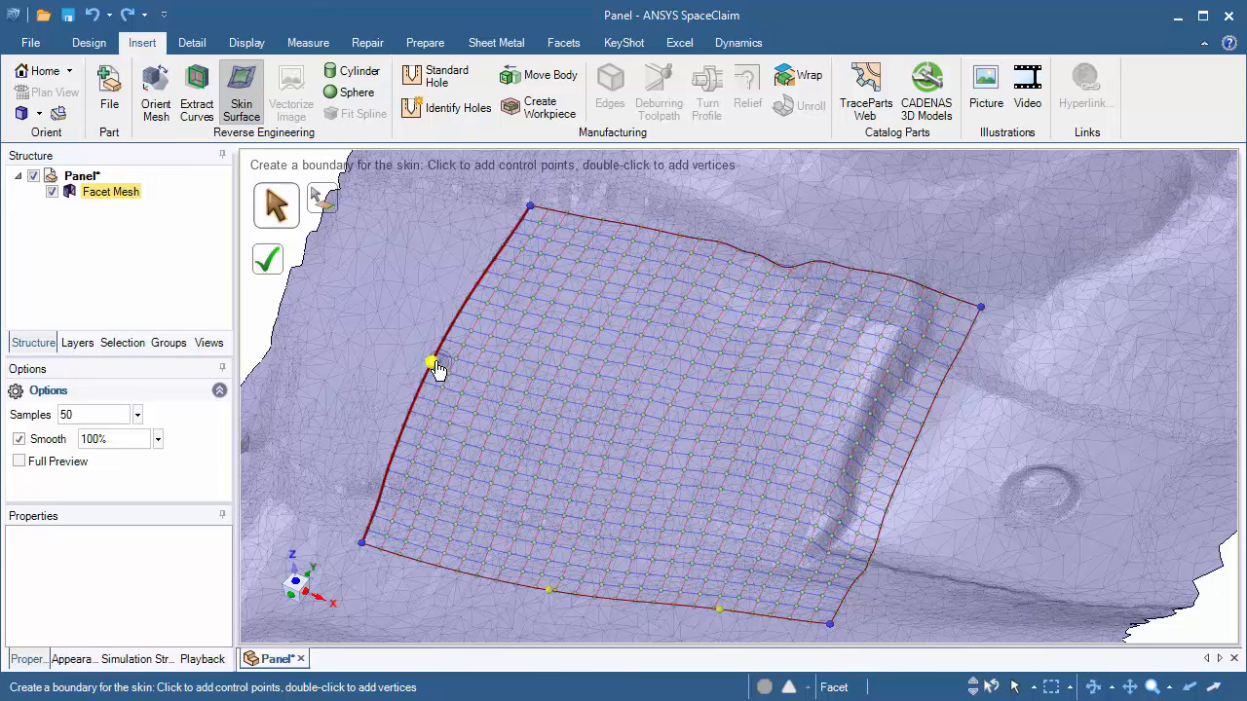
pyautogui.moveTo(435, 368); pyautogui.dragTo(451, 329)
pyautogui.scroll(5, 370, 538)
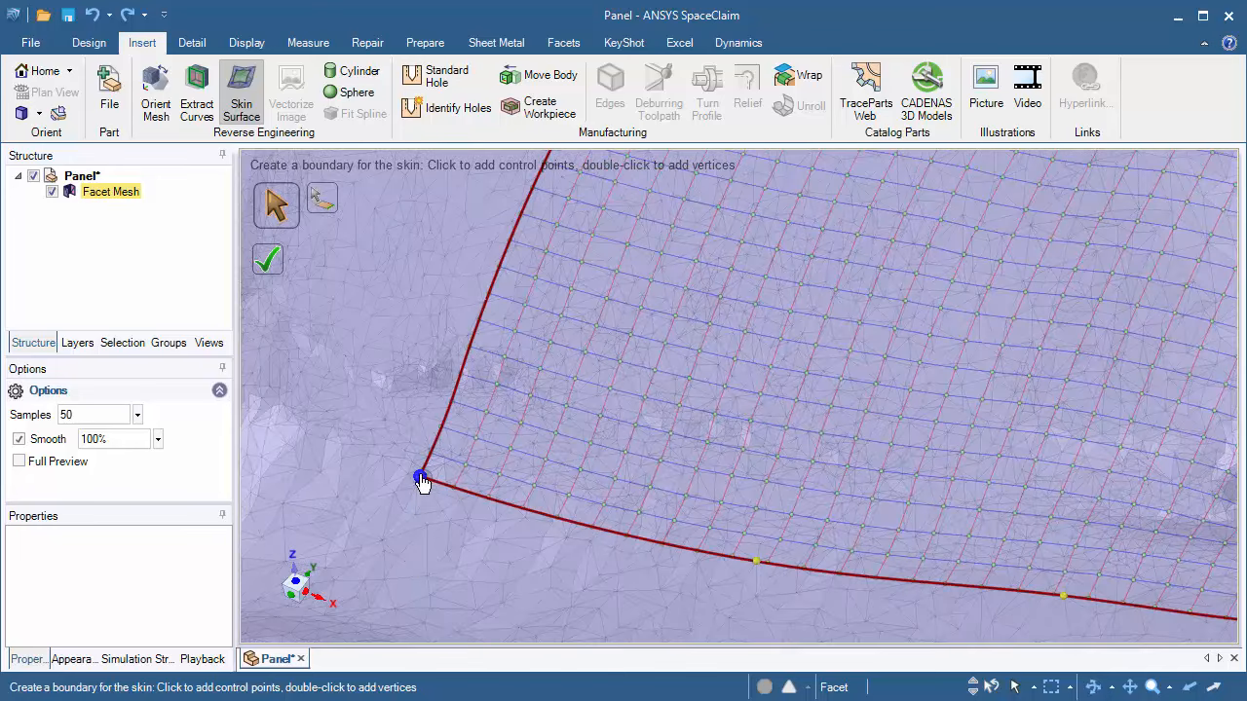
pyautogui.moveTo(421, 482); pyautogui.dragTo(383, 407)
pyautogui.scroll(-5, 383, 407)
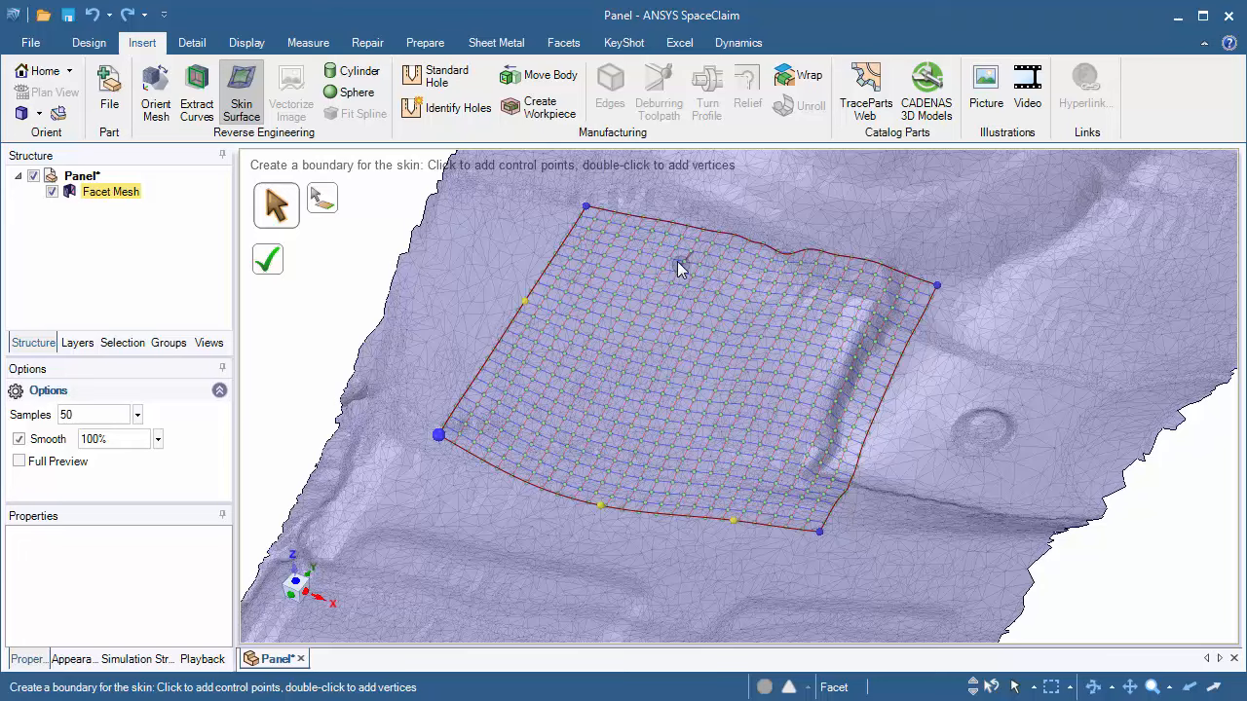
pyautogui.scroll(5, 682, 283)
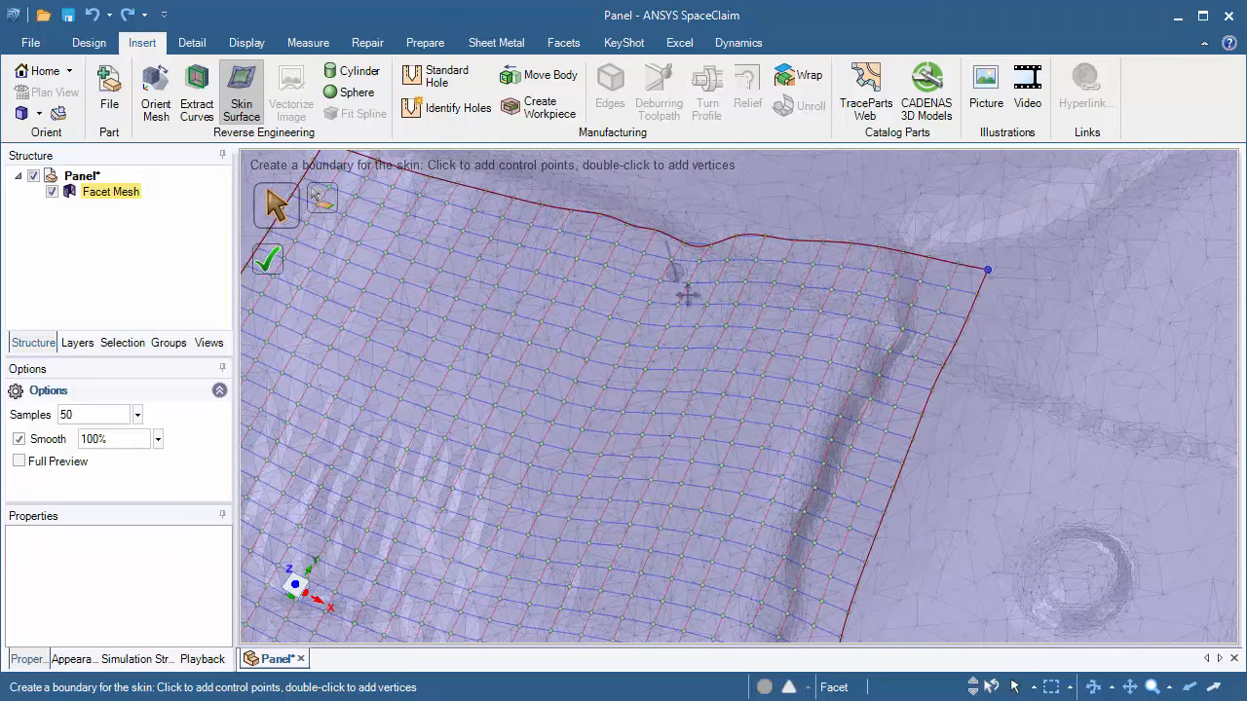
# Step: Reshape the top edge by dragging its control points and moving the upper-right corner vertex inward
pyautogui.keyDown('shift'); pyautogui.moveTo(686, 296); pyautogui.dragTo(773, 418, button='middle'); pyautogui.keyUp('shift')
pyautogui.scroll(2, 760, 418)
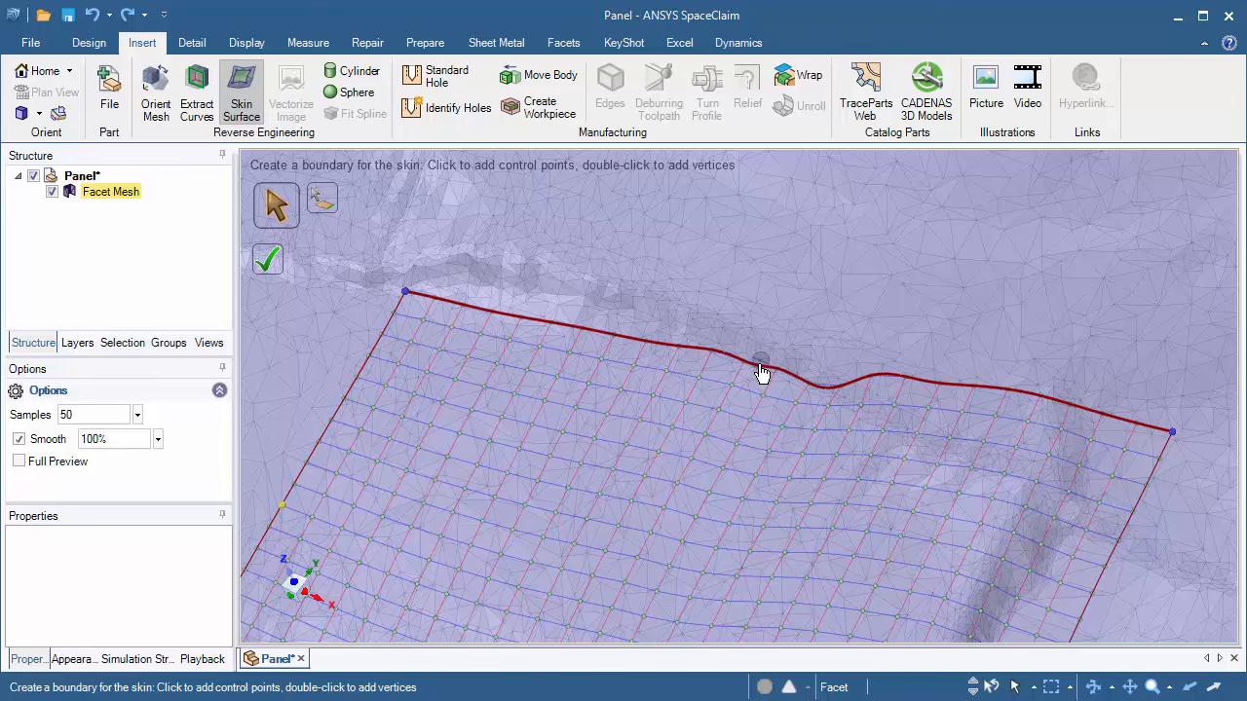
pyautogui.moveTo(762, 373)
pyautogui.mouseDown()
pyautogui.moveTo(776, 279)
pyautogui.moveTo(760, 379)
pyautogui.moveTo(751, 345)
pyautogui.moveTo(712, 334)
pyautogui.moveTo(778, 393)
pyautogui.moveTo(772, 374)
pyautogui.mouseUp()
pyautogui.moveTo(593, 340); pyautogui.dragTo(612, 325)
pyautogui.moveTo(1020, 416); pyautogui.dragTo(985, 467)
pyautogui.keyDown('shift'); pyautogui.moveTo(976, 527); pyautogui.dragTo(710, 448, button='middle'); pyautogui.keyUp('shift')
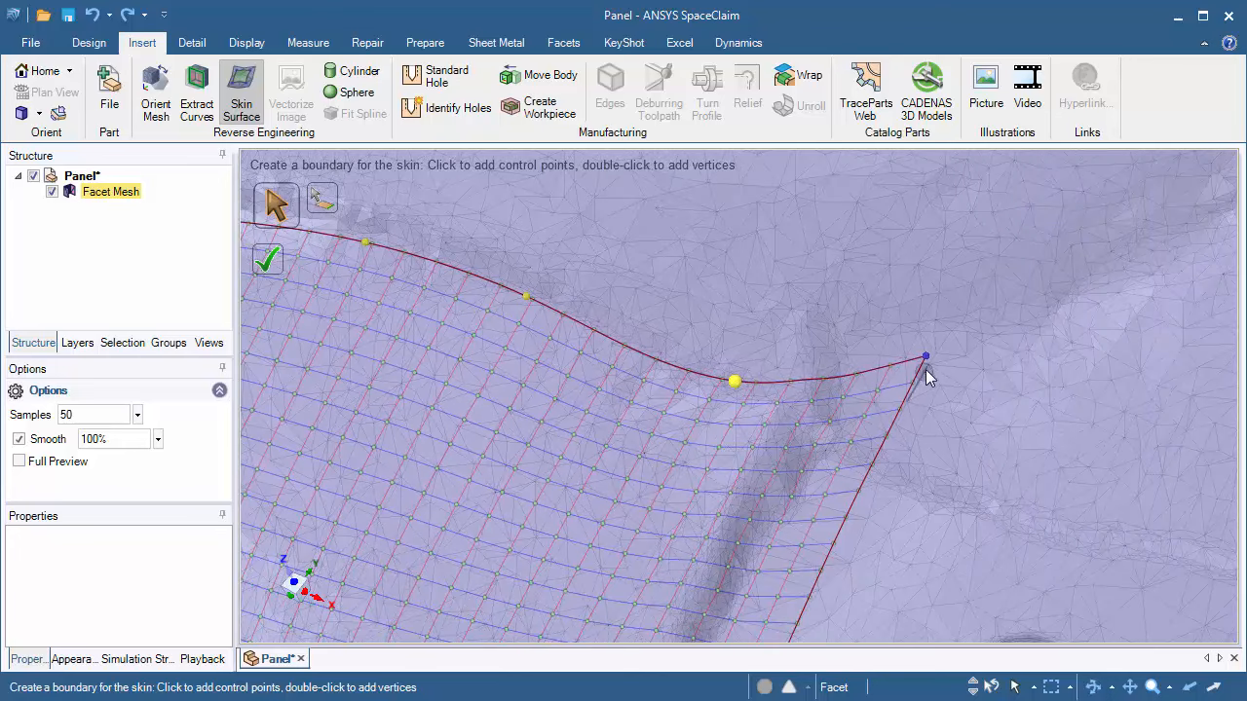
pyautogui.moveTo(926, 357); pyautogui.dragTo(835, 469)
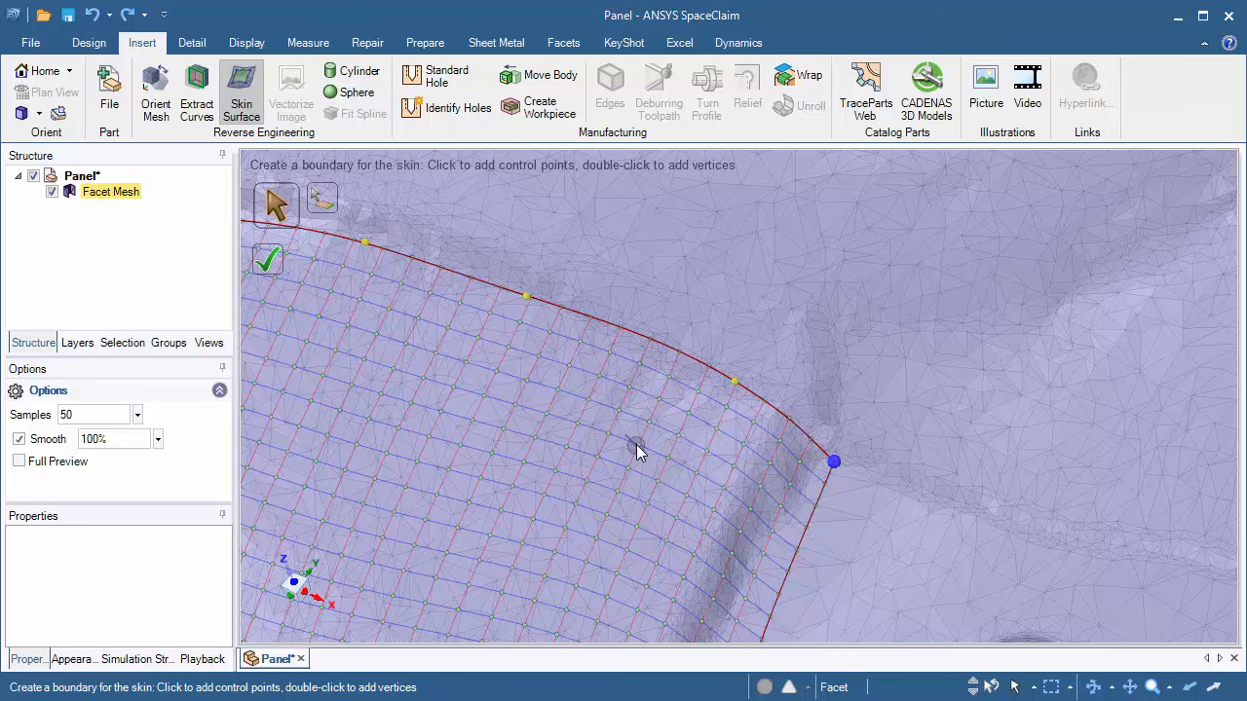
pyautogui.keyDown('shift'); pyautogui.moveTo(636, 448); pyautogui.dragTo(866, 380, button='middle'); pyautogui.keyUp('shift')
pyautogui.keyDown('shift'); pyautogui.moveTo(702, 424); pyautogui.dragTo(779, 406, button='middle'); pyautogui.keyUp('shift')
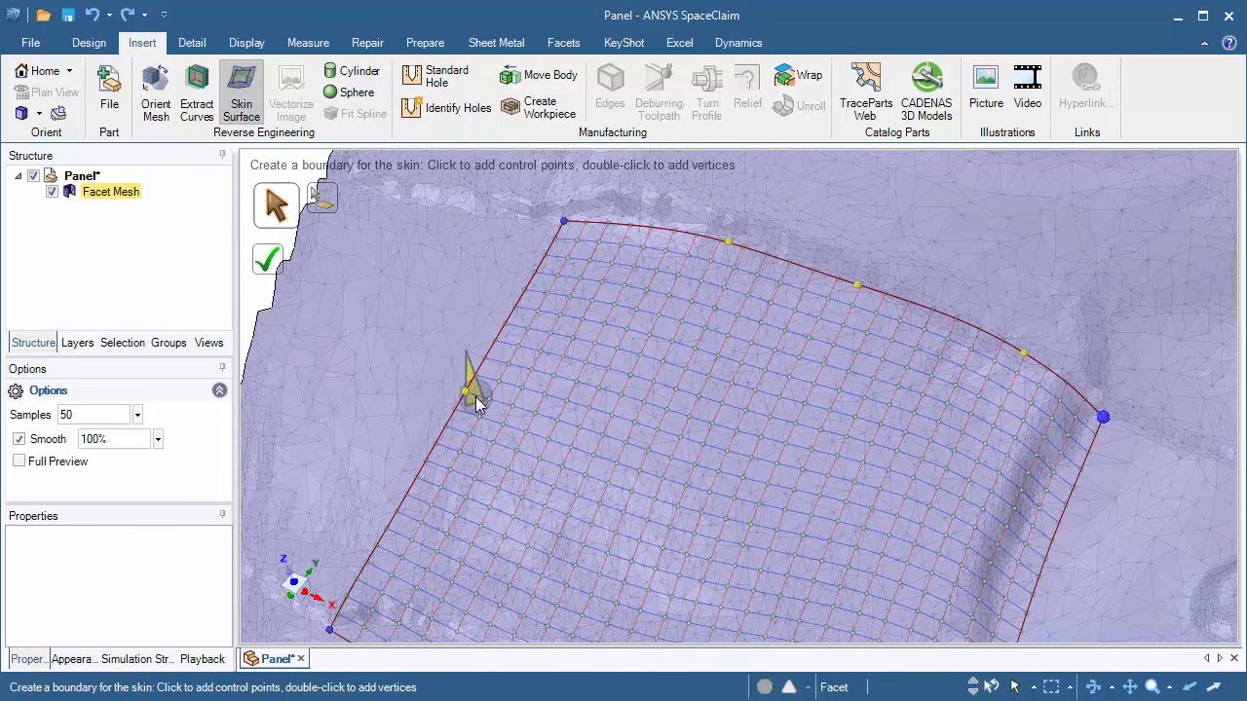
# Step: Adjust the left edge's control points and complete the skin surface
pyautogui.moveTo(466, 395)
pyautogui.mouseDown()
pyautogui.moveTo(417, 454)
pyautogui.moveTo(482, 429)
pyautogui.moveTo(472, 407)
pyautogui.mouseUp()
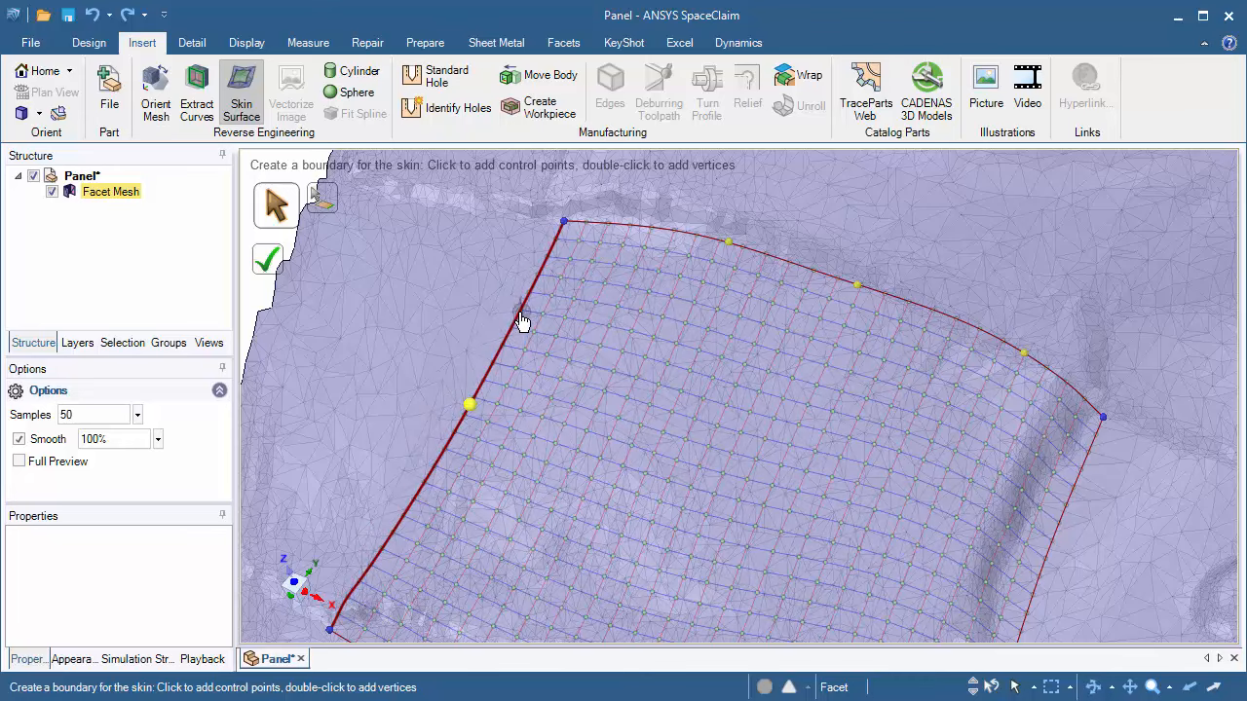
pyautogui.moveTo(521, 321)
pyautogui.mouseDown()
pyautogui.moveTo(445, 264)
pyautogui.moveTo(519, 297)
pyautogui.moveTo(539, 339)
pyautogui.moveTo(519, 329)
pyautogui.moveTo(501, 287)
pyautogui.moveTo(520, 217)
pyautogui.moveTo(555, 206)
pyautogui.moveTo(548, 198)
pyautogui.moveTo(516, 281)
pyautogui.moveTo(526, 308)
pyautogui.mouseUp()
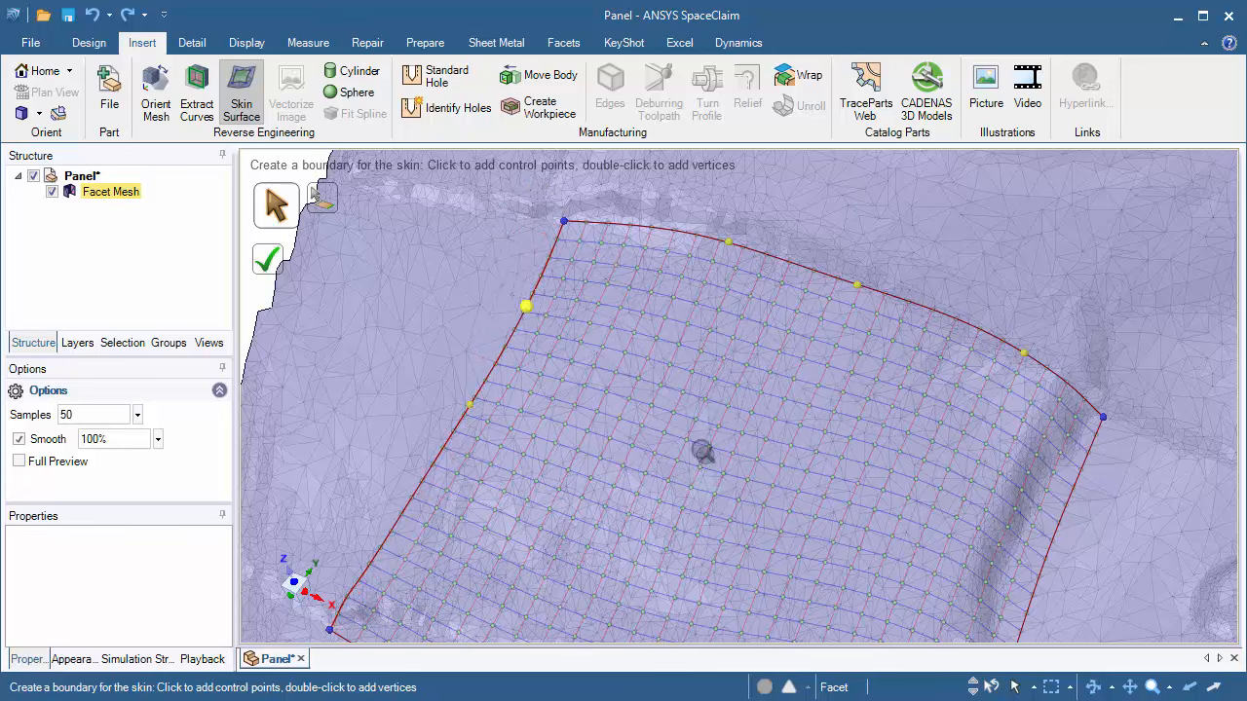
pyautogui.scroll(-3, 703, 451)
pyautogui.keyDown('ctrl'); pyautogui.moveTo(716, 405); pyautogui.dragTo(599, 370, button='middle'); pyautogui.keyUp('ctrl')
pyautogui.scroll(-3, 608, 368)
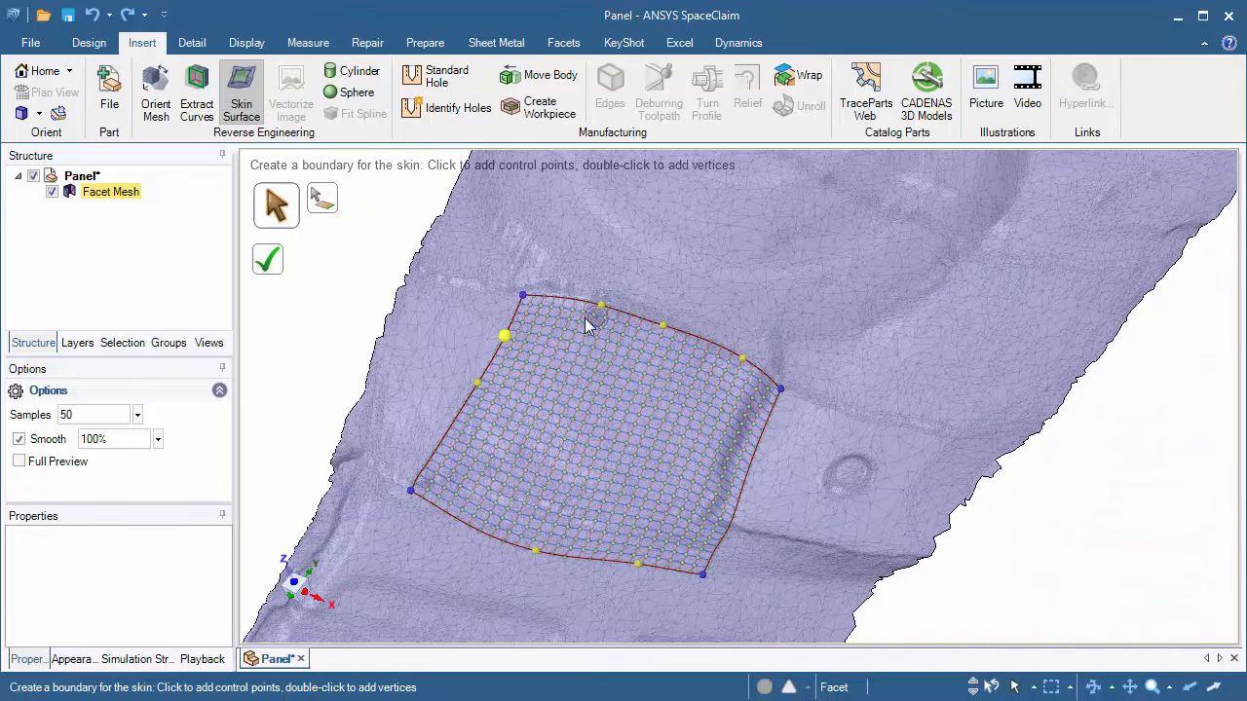
pyautogui.click(270, 265)
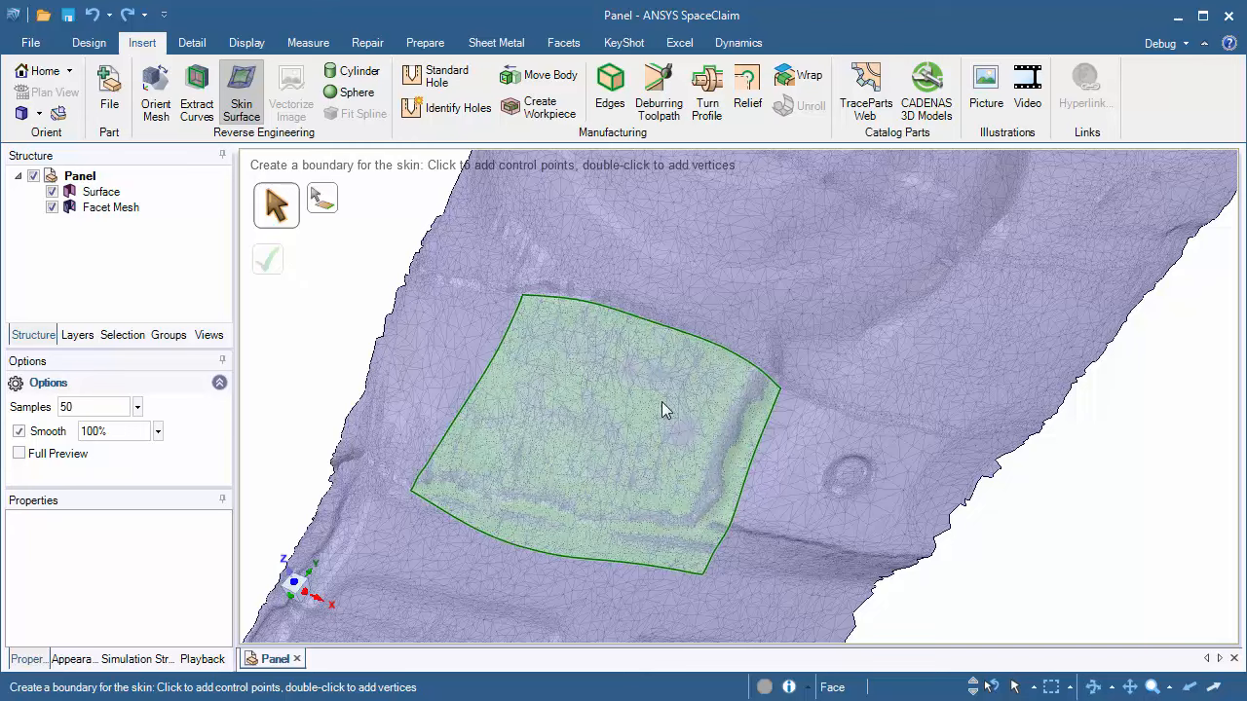
# Step: Reopen the skin surface for editing, turn on Full Preview and set Samples to 100
pyautogui.click(717, 478)
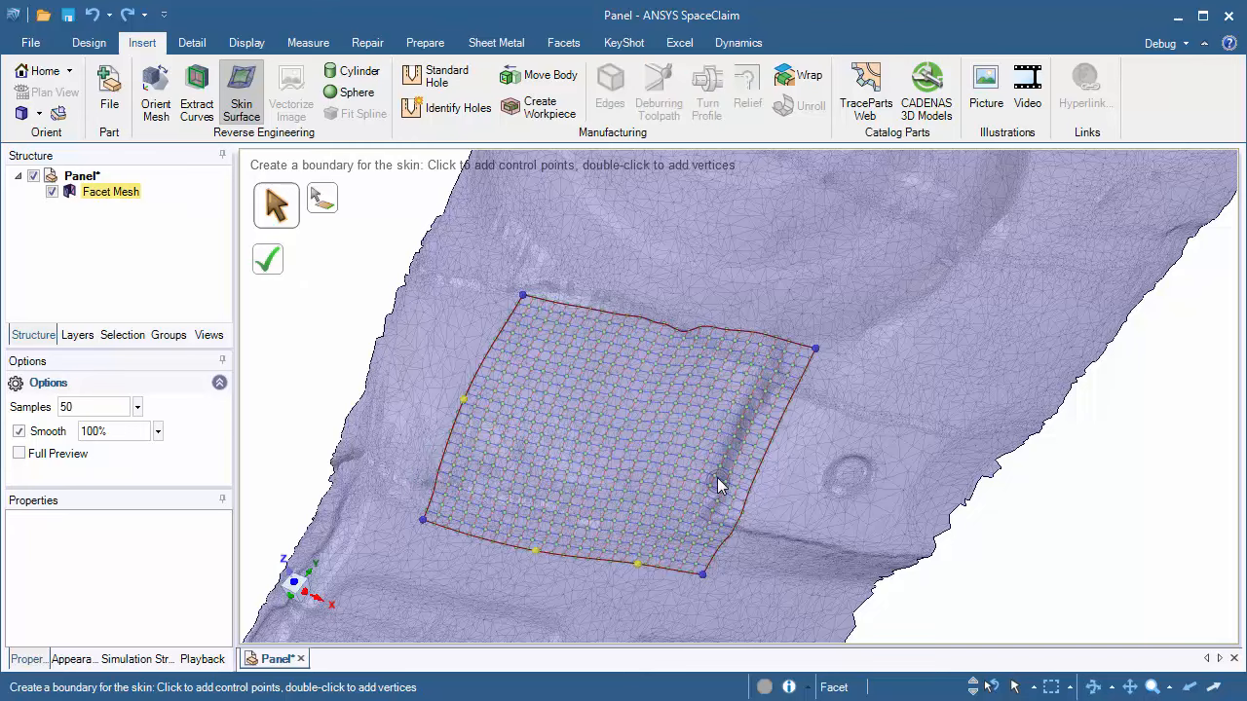
pyautogui.click(110, 405)
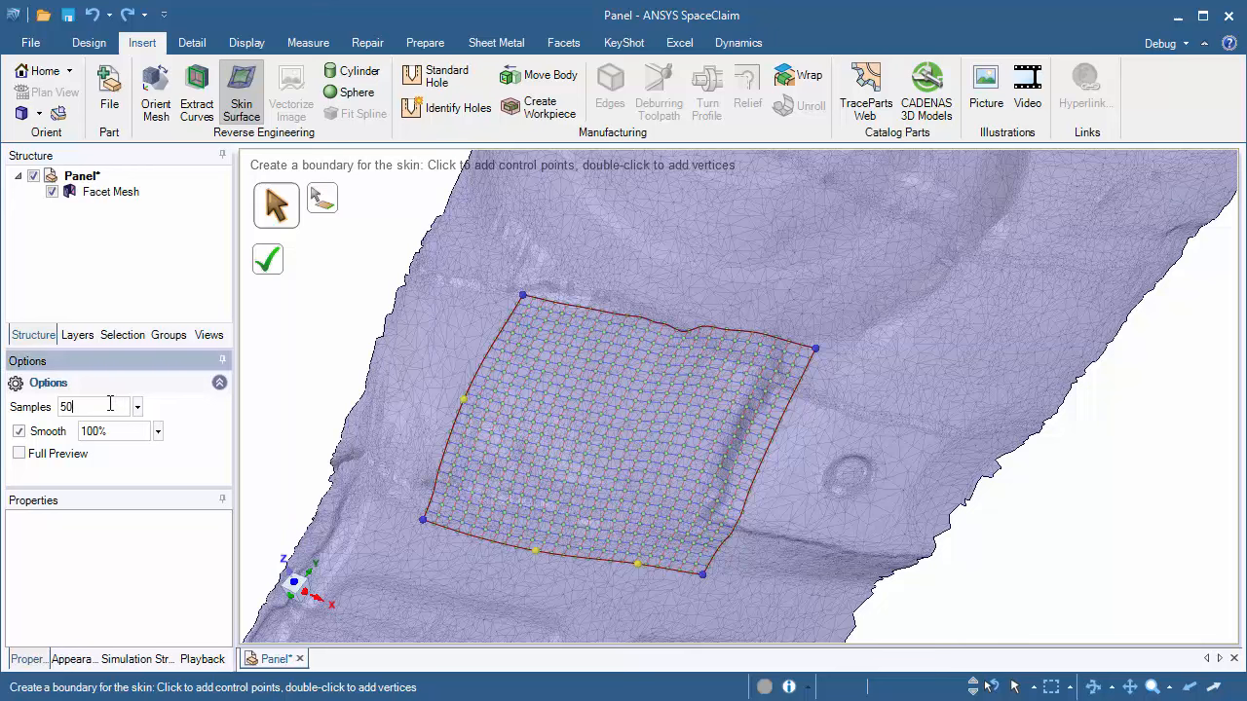
pyautogui.click(27, 455)
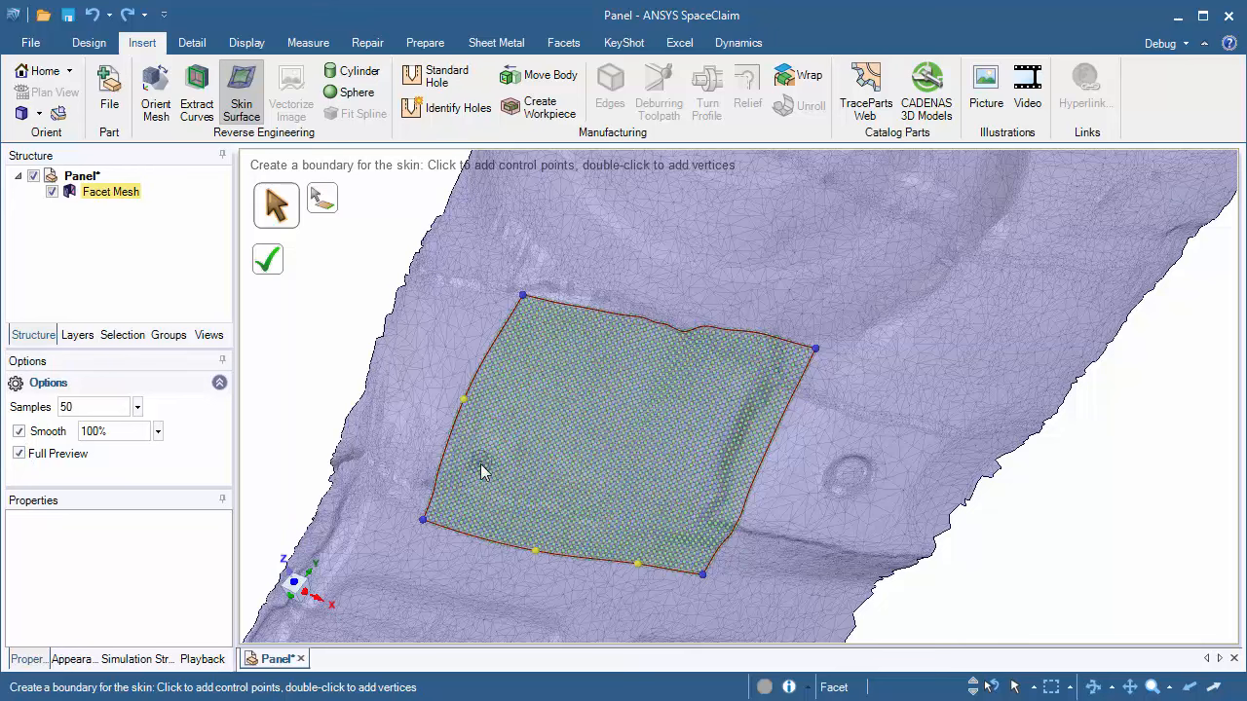
pyautogui.moveTo(591, 424)
pyautogui.keyDown('shift'); pyautogui.mouseDown(button='middle')
pyautogui.moveTo(601, 503)
pyautogui.moveTo(598, 357)
pyautogui.moveTo(590, 439)
pyautogui.moveTo(601, 447)
pyautogui.moveTo(589, 436)
pyautogui.mouseUp(button='middle'); pyautogui.keyUp('shift')
pyautogui.doubleClick(112, 406)
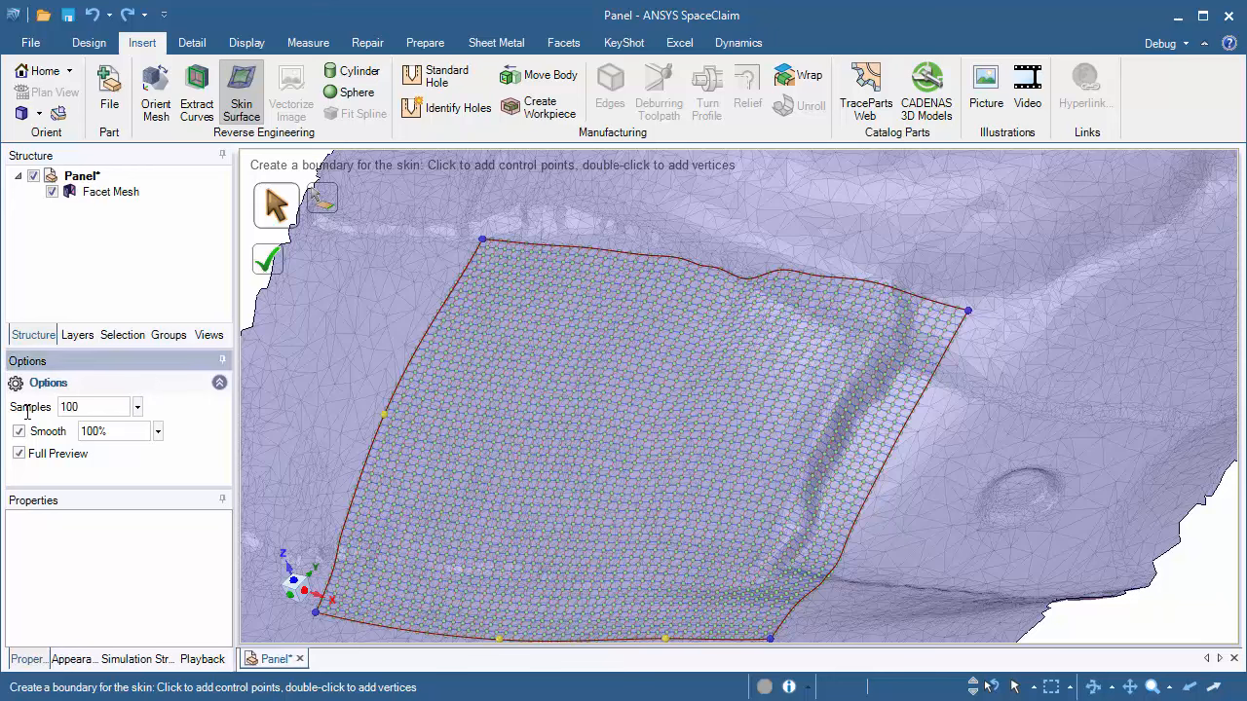
pyautogui.press('Tab')
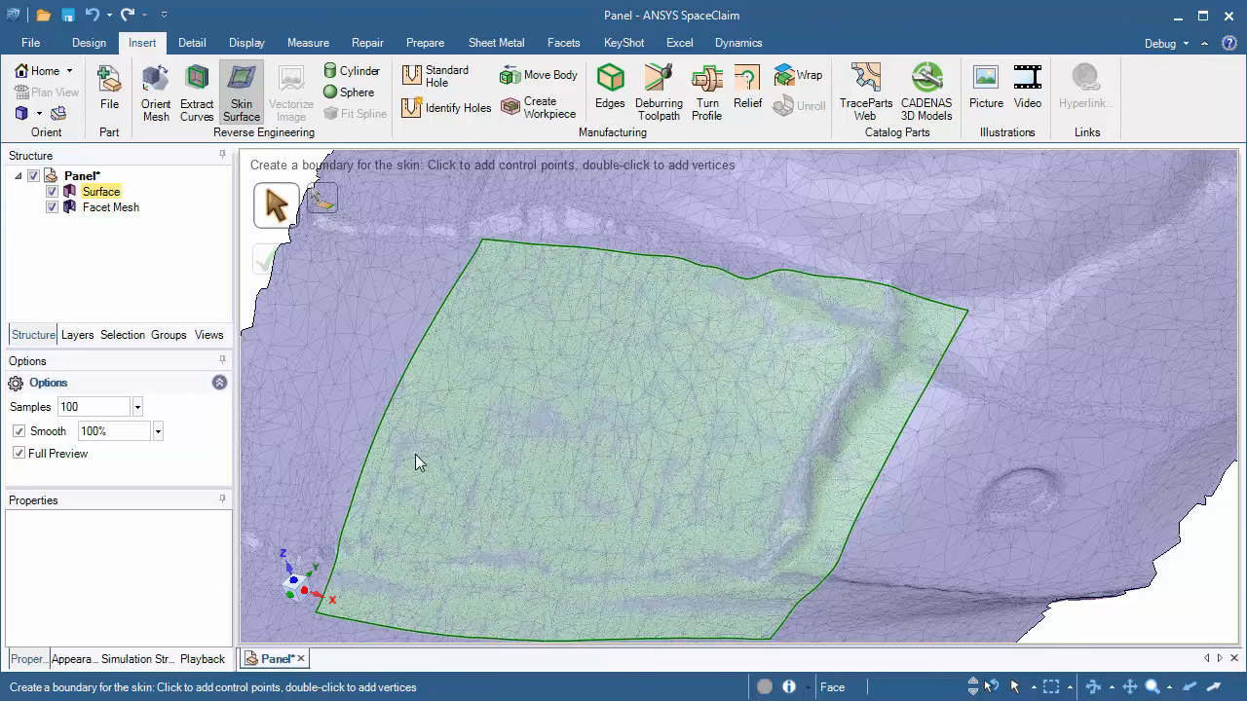
# Step: Reopen the skin surface, set Samples to 50, turn off Smooth and complete the surface
pyautogui.click(515, 388)
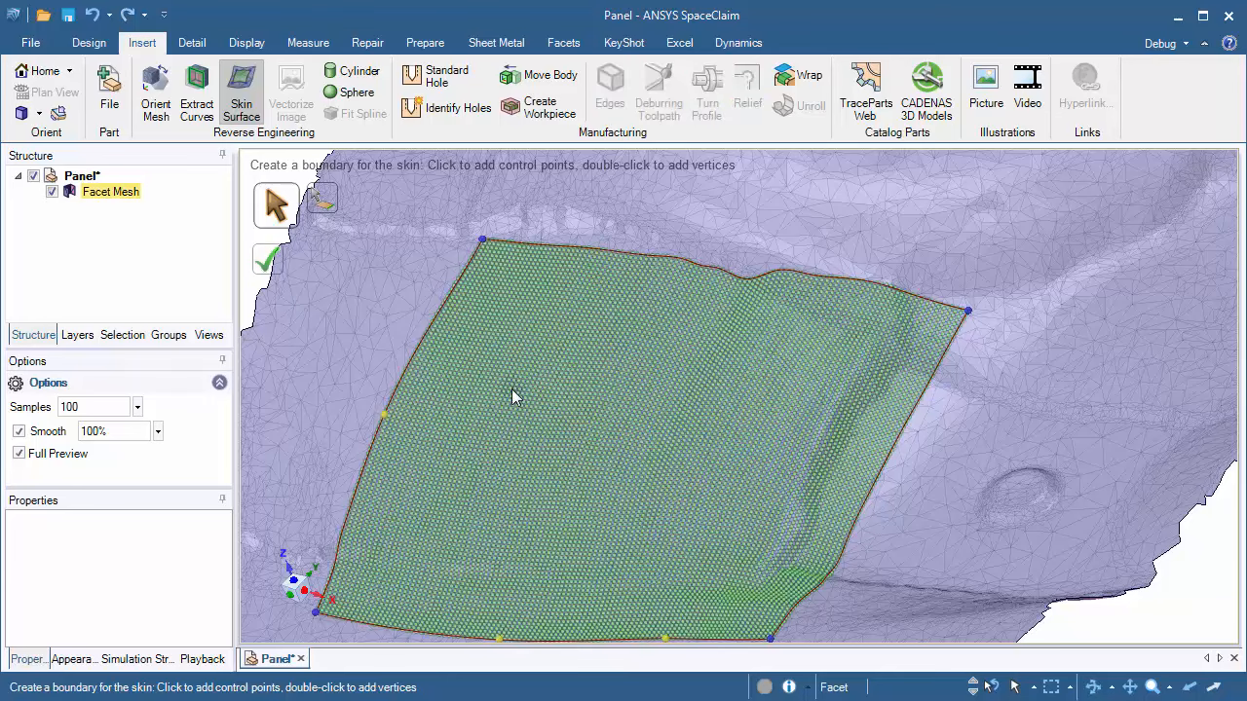
pyautogui.click(92, 406)
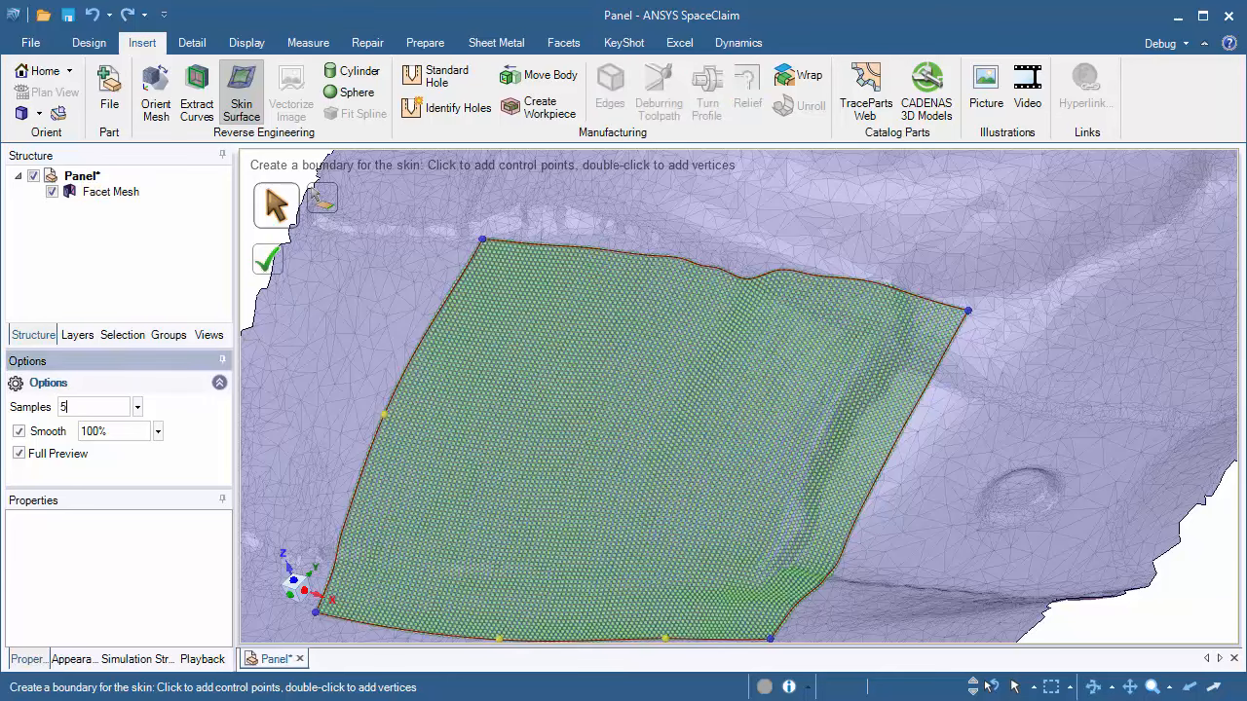
pyautogui.press('Return')
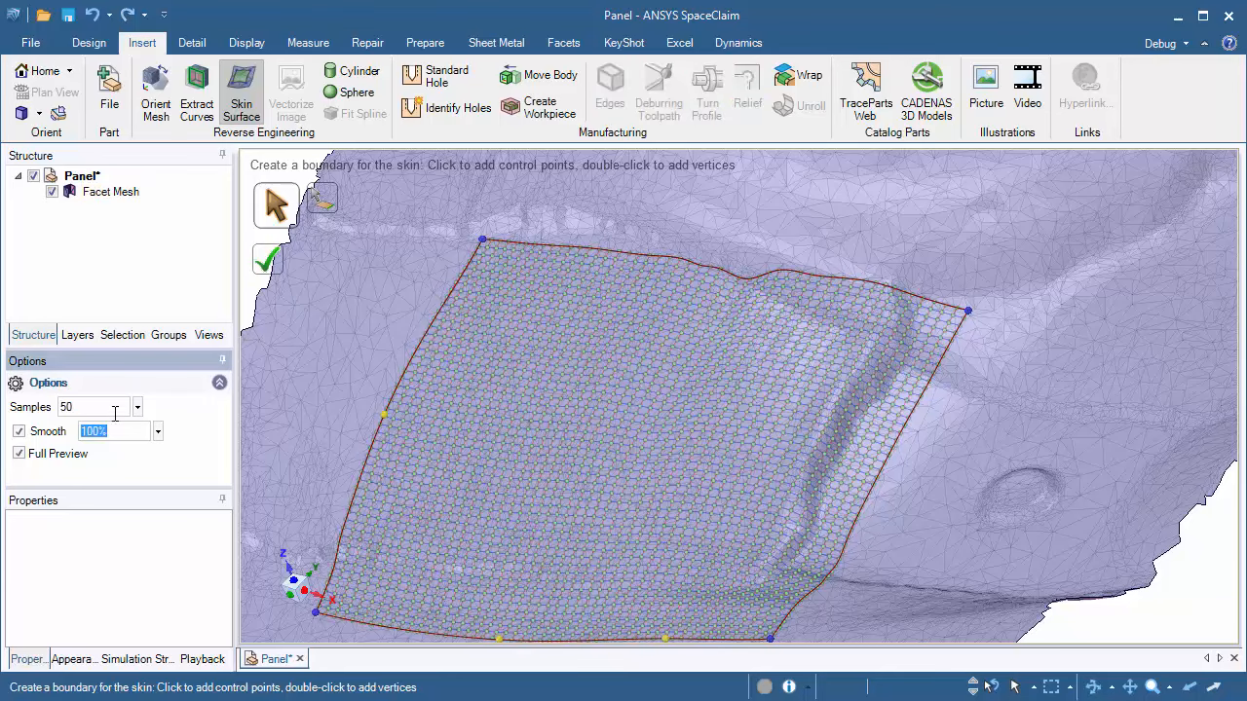
pyautogui.click(21, 435)
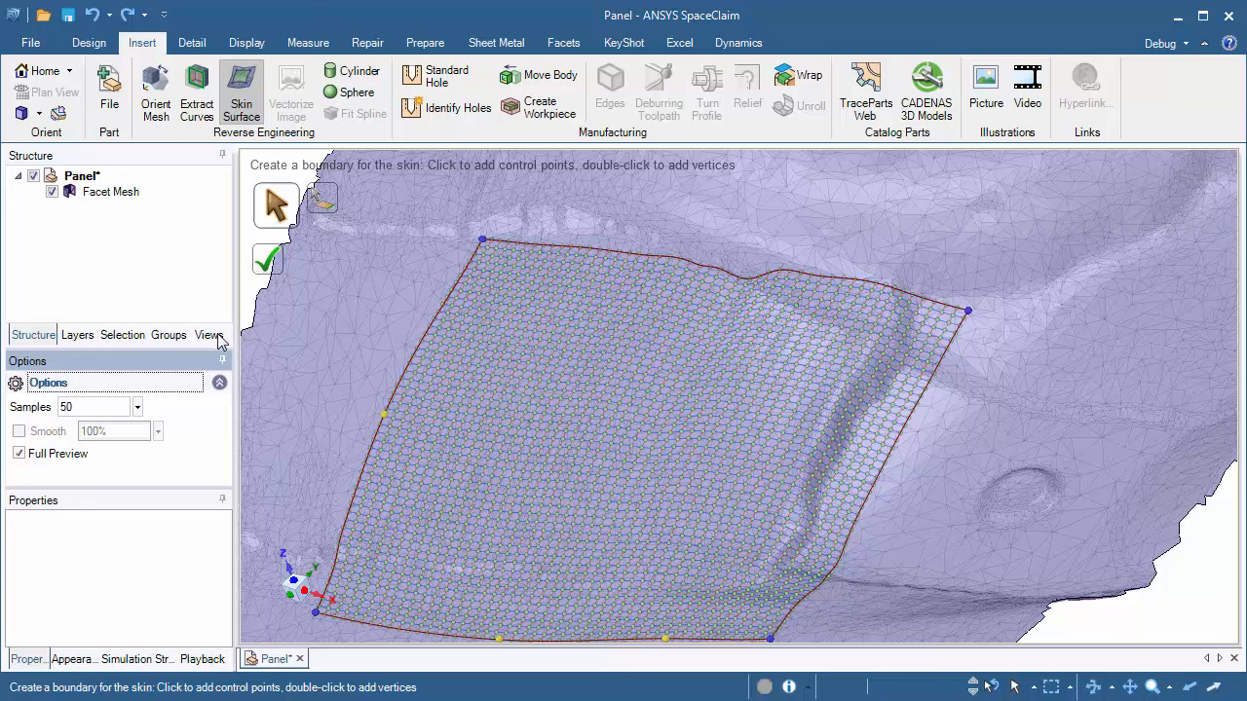
pyautogui.click(268, 258)
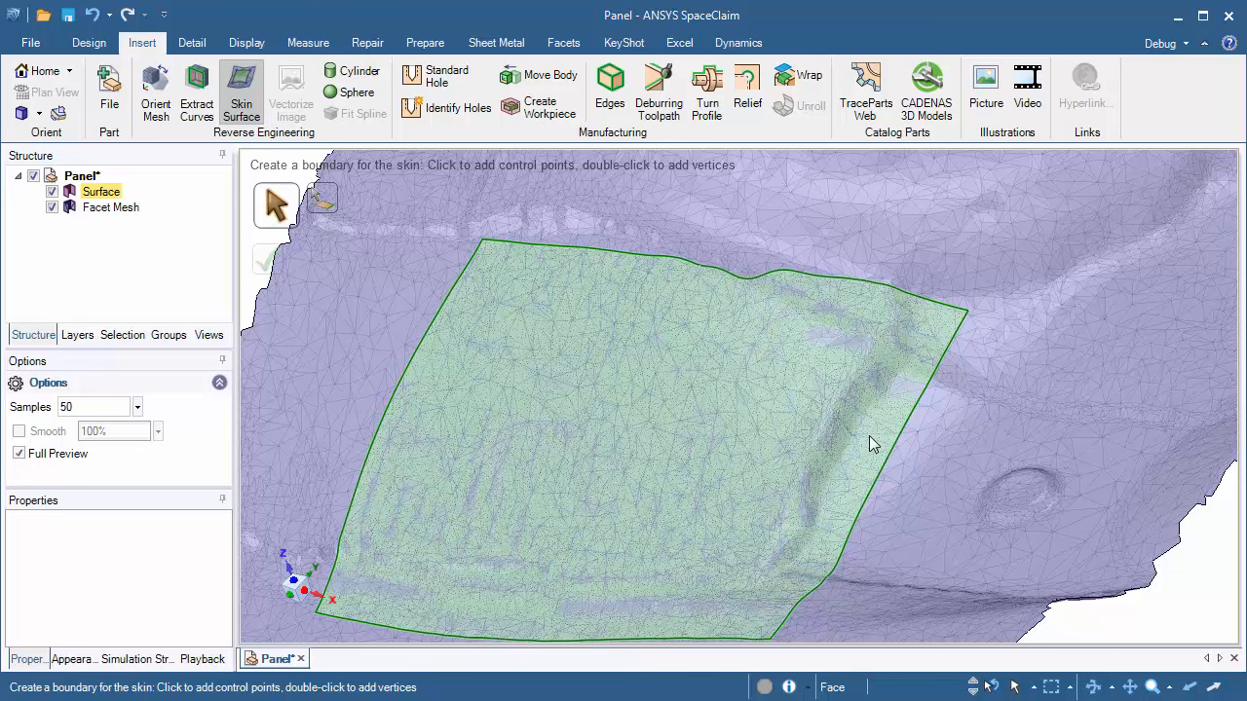
# Step: Inspect the finished skin surface with the mesh hidden, using the Grid quality display on its face
pyautogui.moveTo(869, 435); pyautogui.dragTo(930, 322, button='middle')
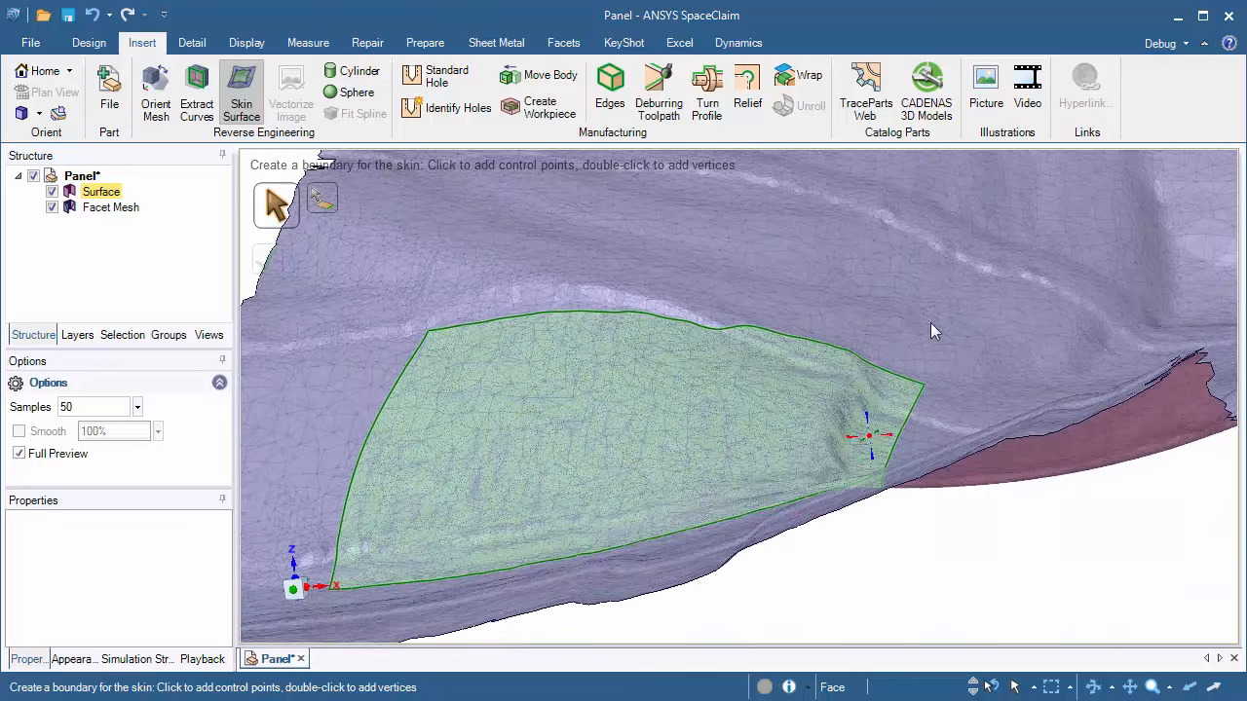
pyautogui.keyDown('shift'); pyautogui.moveTo(869, 368); pyautogui.dragTo(865, 552, button='middle'); pyautogui.keyUp('shift')
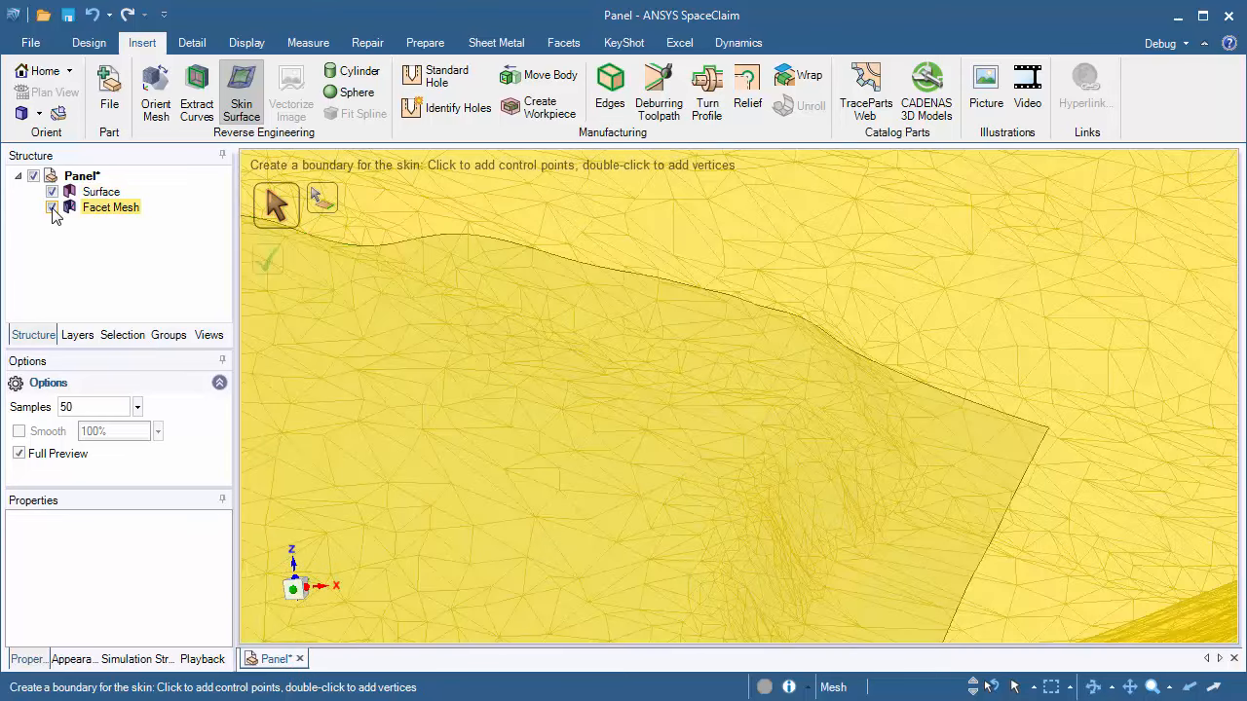
pyautogui.click(52, 208)
pyautogui.click(308, 43)
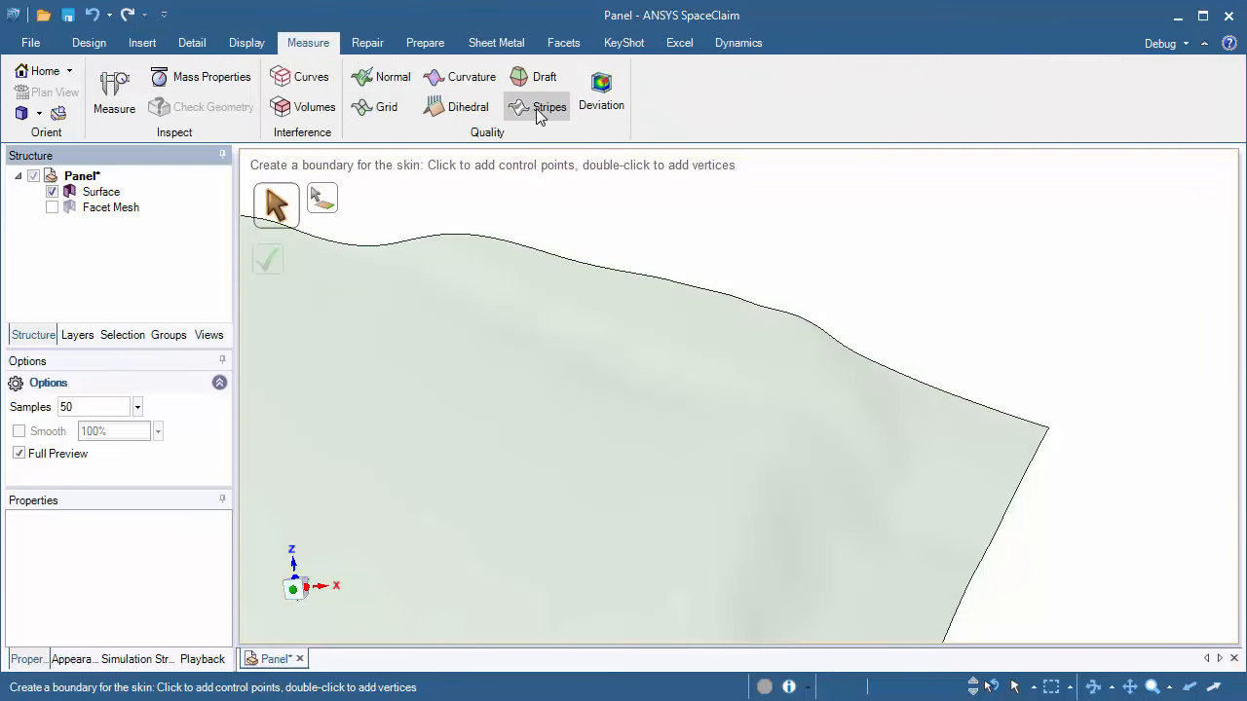
pyautogui.click(381, 106)
pyautogui.click(707, 339)
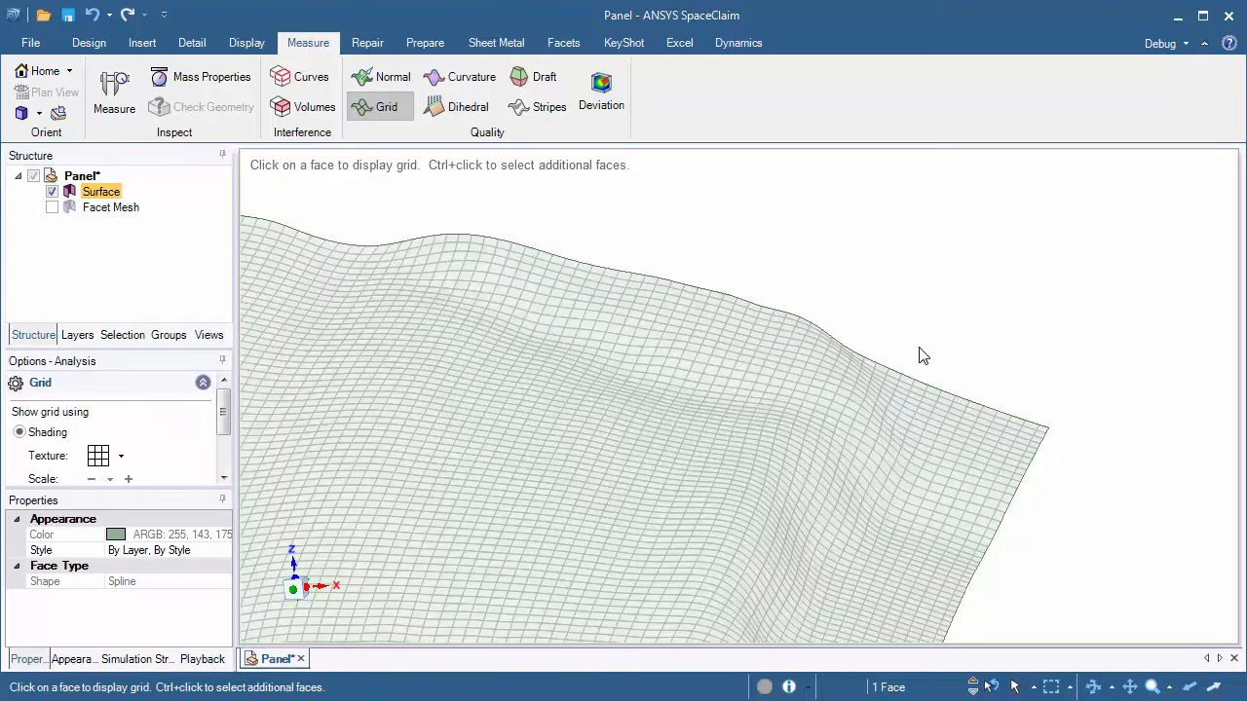
pyautogui.moveTo(923, 356); pyautogui.dragTo(921, 320, button='middle')
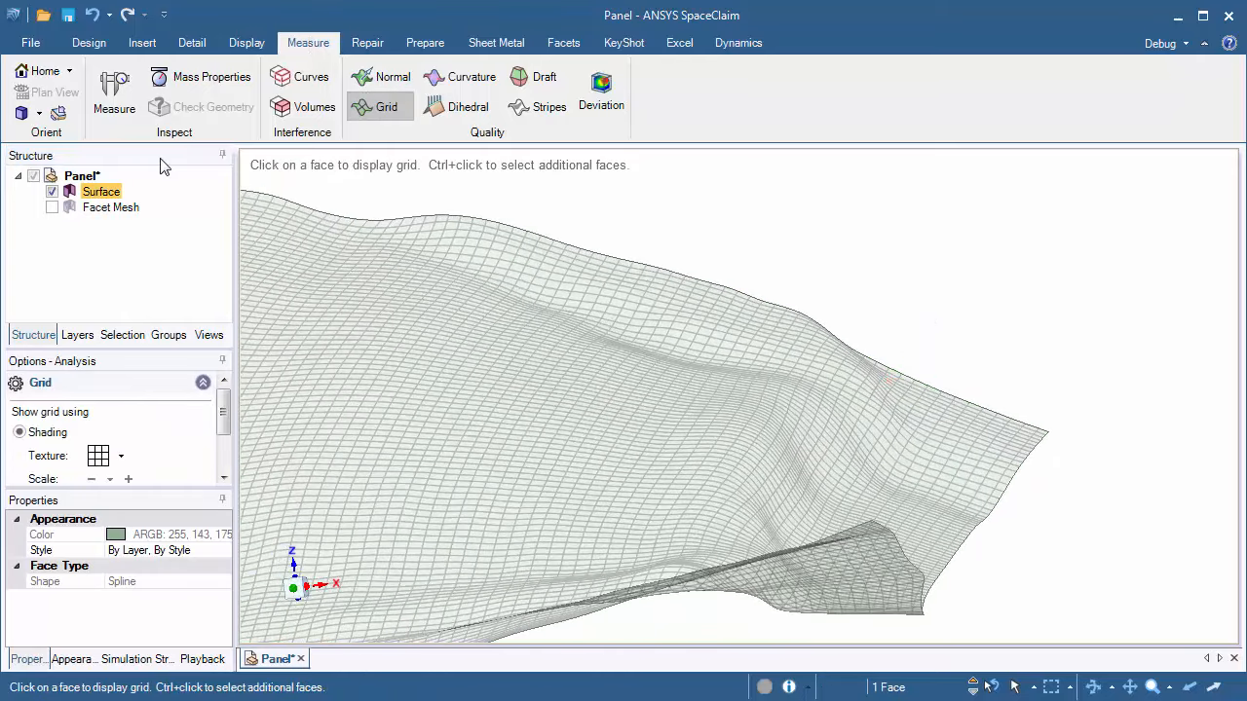
pyautogui.click(51, 207)
# Step: Reopen the skin surface, re-enable Smooth at 50% and set Samples to 75
pyautogui.moveTo(601, 267); pyautogui.dragTo(621, 330, button='middle')
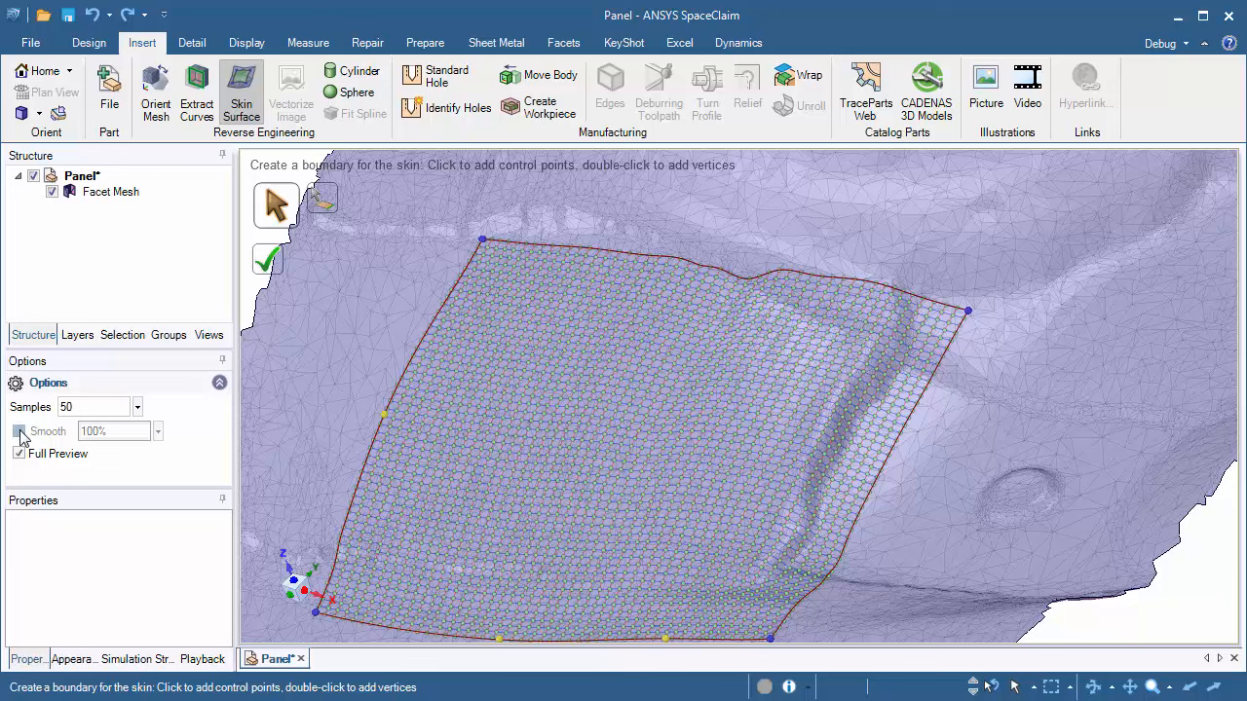
pyautogui.click(19, 432)
pyautogui.click(75, 431)
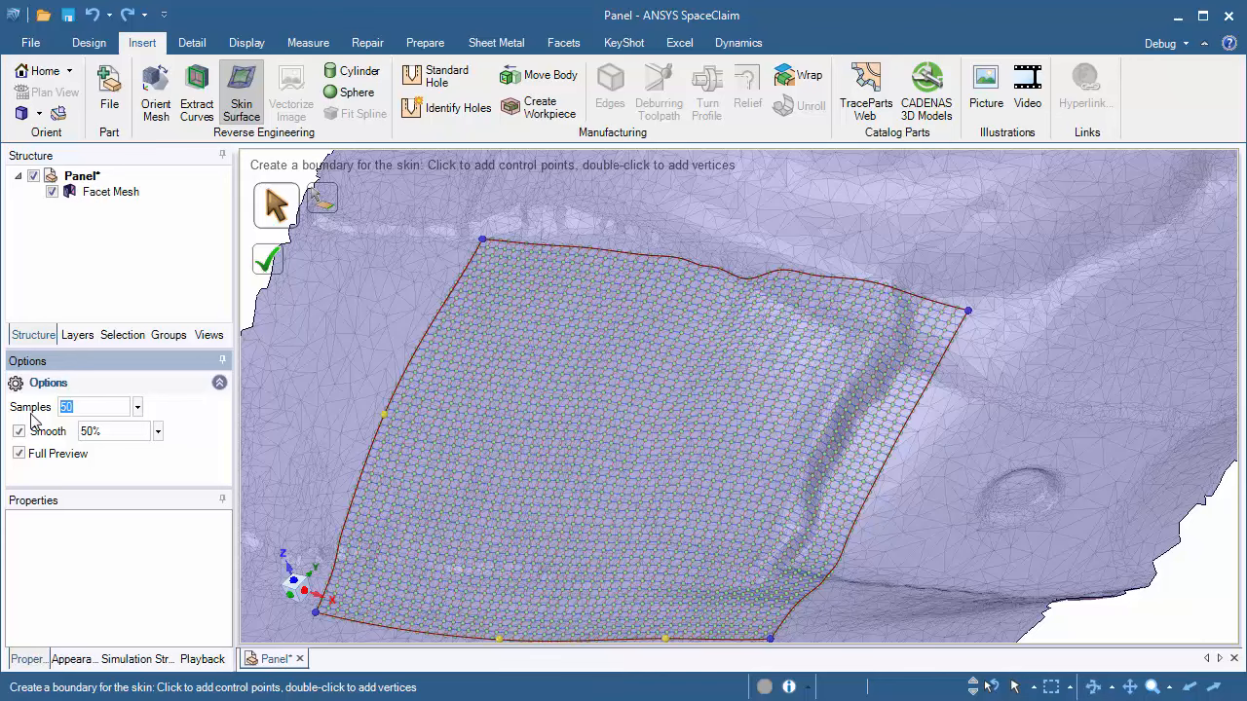
pyautogui.press('Return')
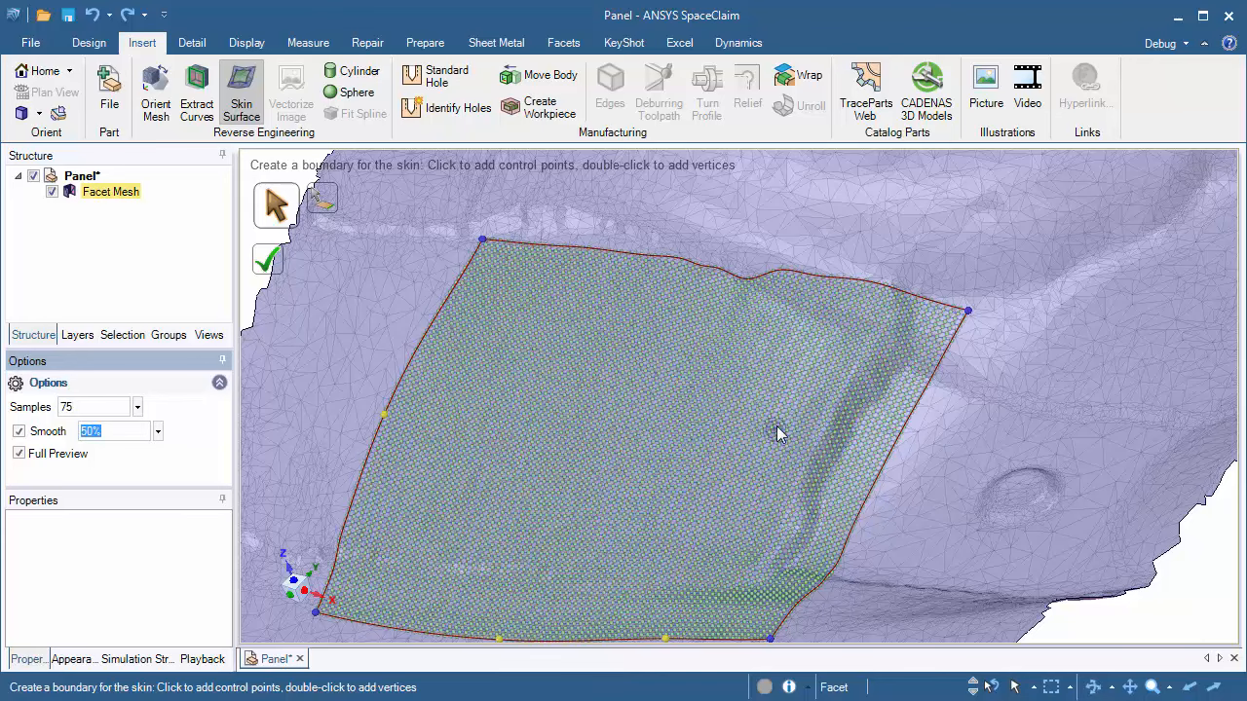
# Step: Set the skin's Smooth value to 25%, undoing two unintended edits to the surface
pyautogui.scroll(5, 819, 435)
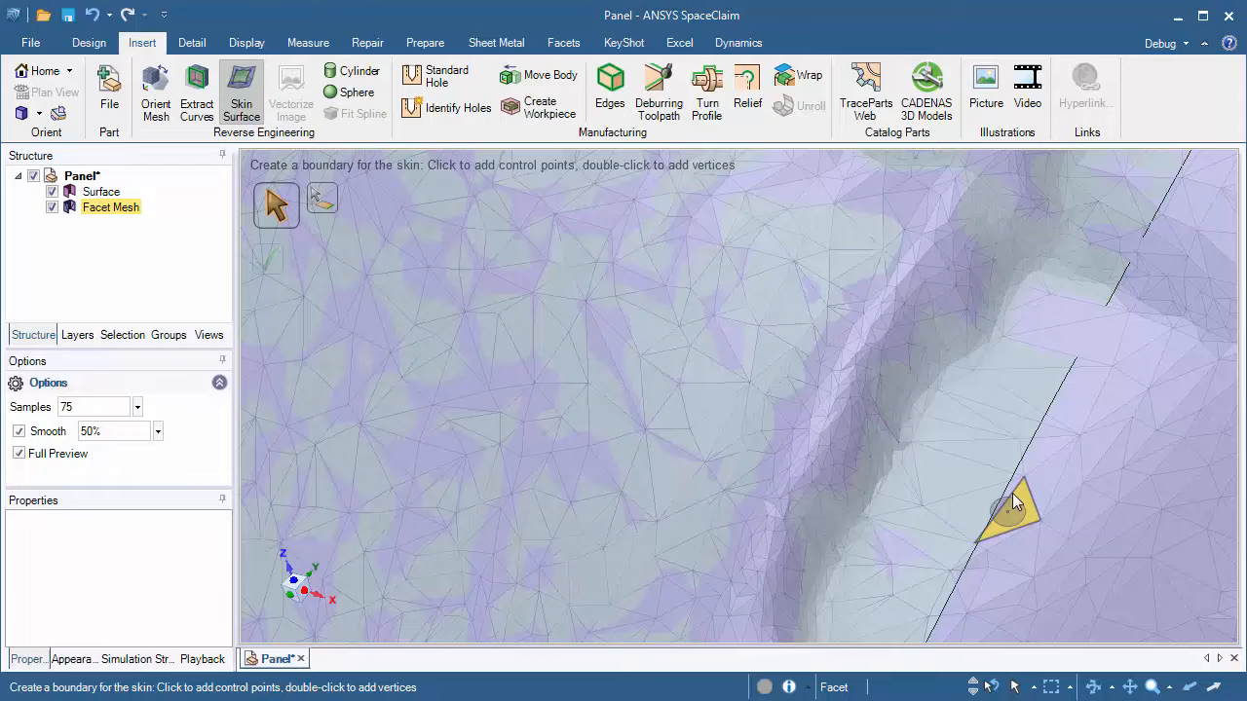
pyautogui.moveTo(1013, 492); pyautogui.dragTo(1062, 410, button='middle')
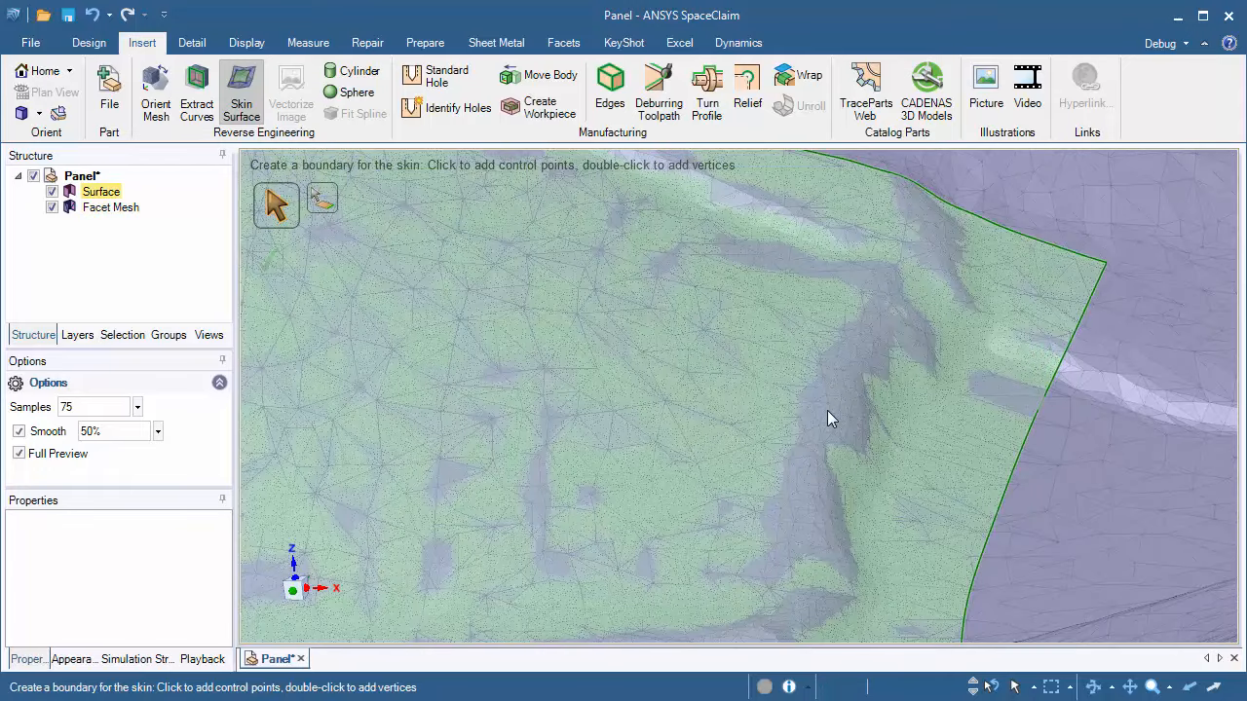
pyautogui.hotkey('ctrl', 'z')
pyautogui.moveTo(827, 410); pyautogui.dragTo(900, 381, button='middle')
pyautogui.moveTo(122, 435); pyautogui.dragTo(61, 440)
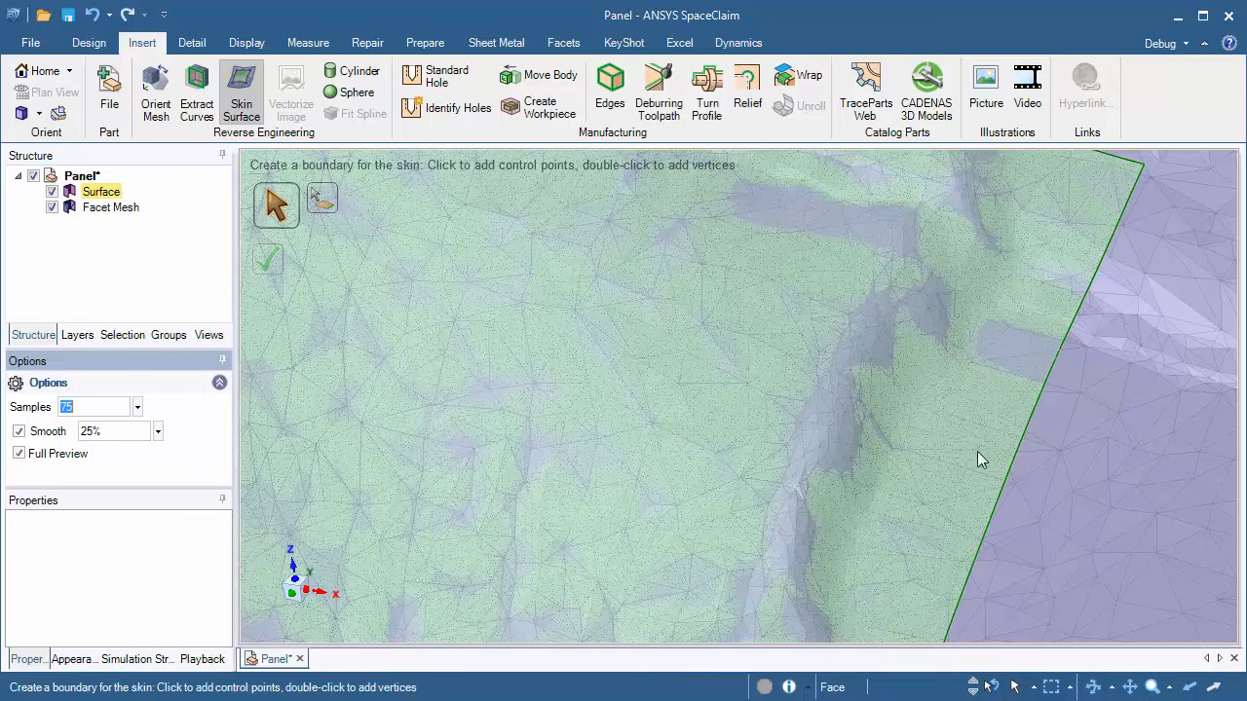
pyautogui.moveTo(977, 451); pyautogui.dragTo(982, 417, button='middle')
pyautogui.hotkey('ctrl', 'z')
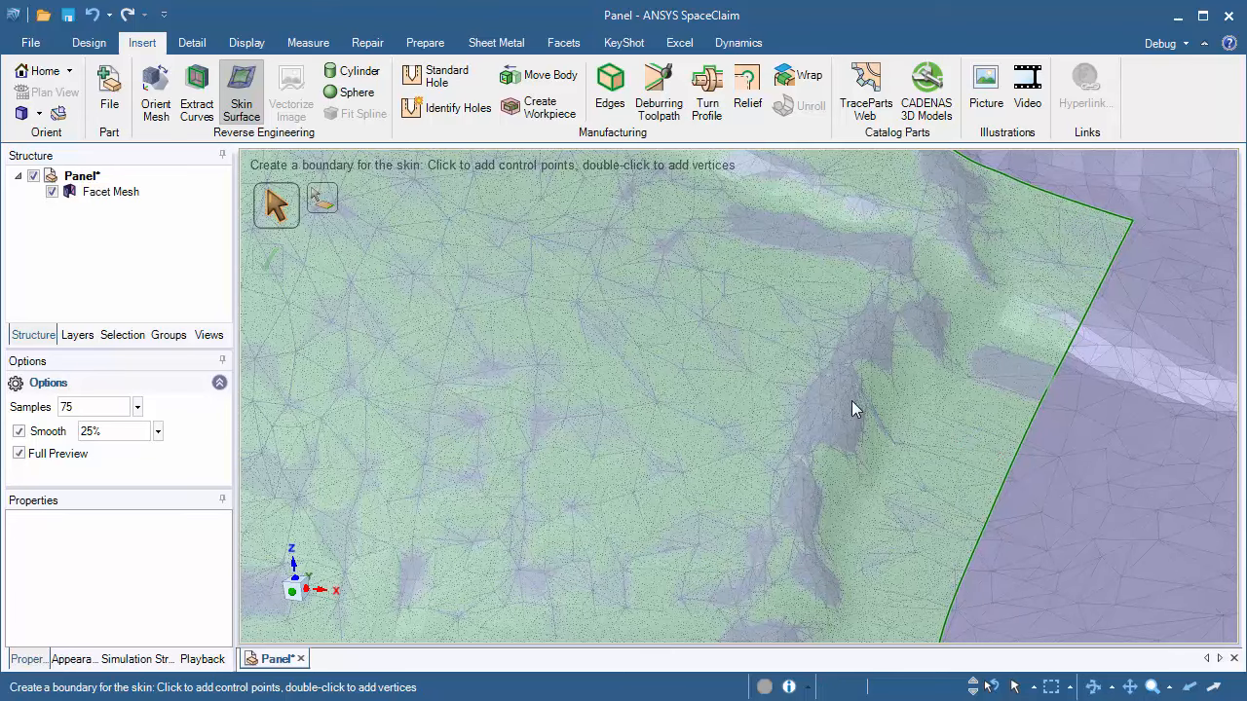
# Step: Disable Smooth, set Samples to 100 and complete the skin surface
pyautogui.click(26, 431)
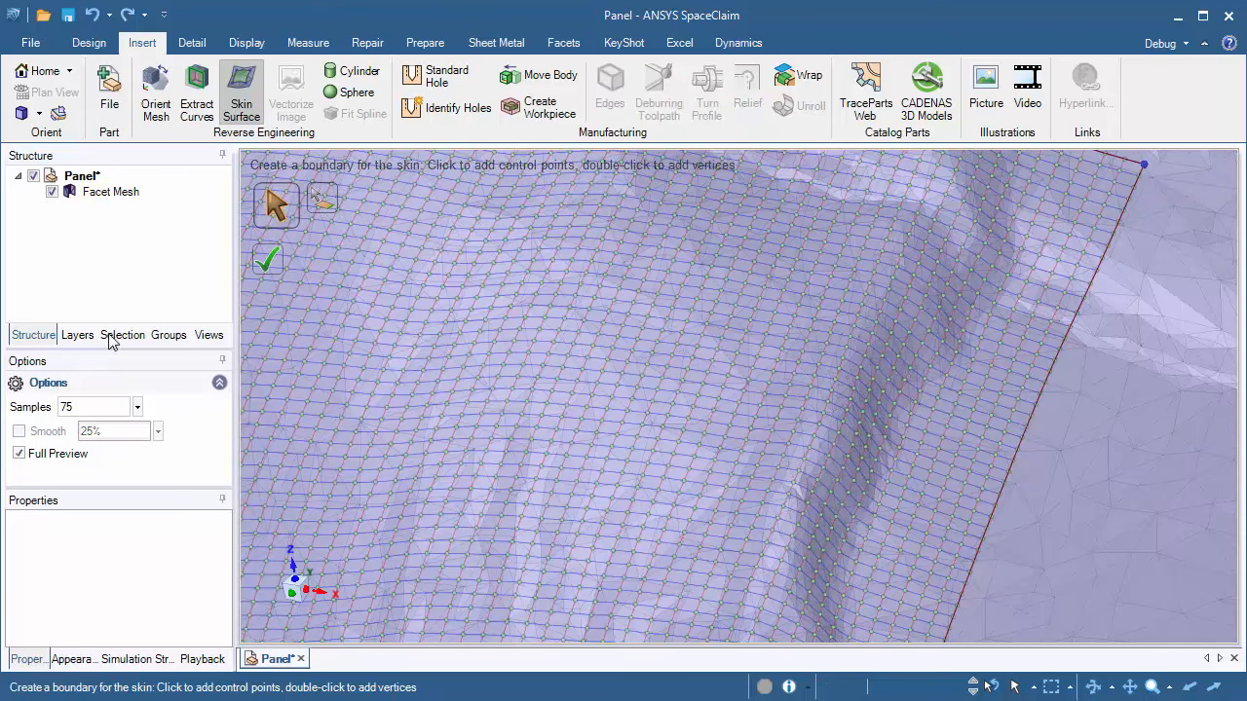
pyautogui.click(268, 260)
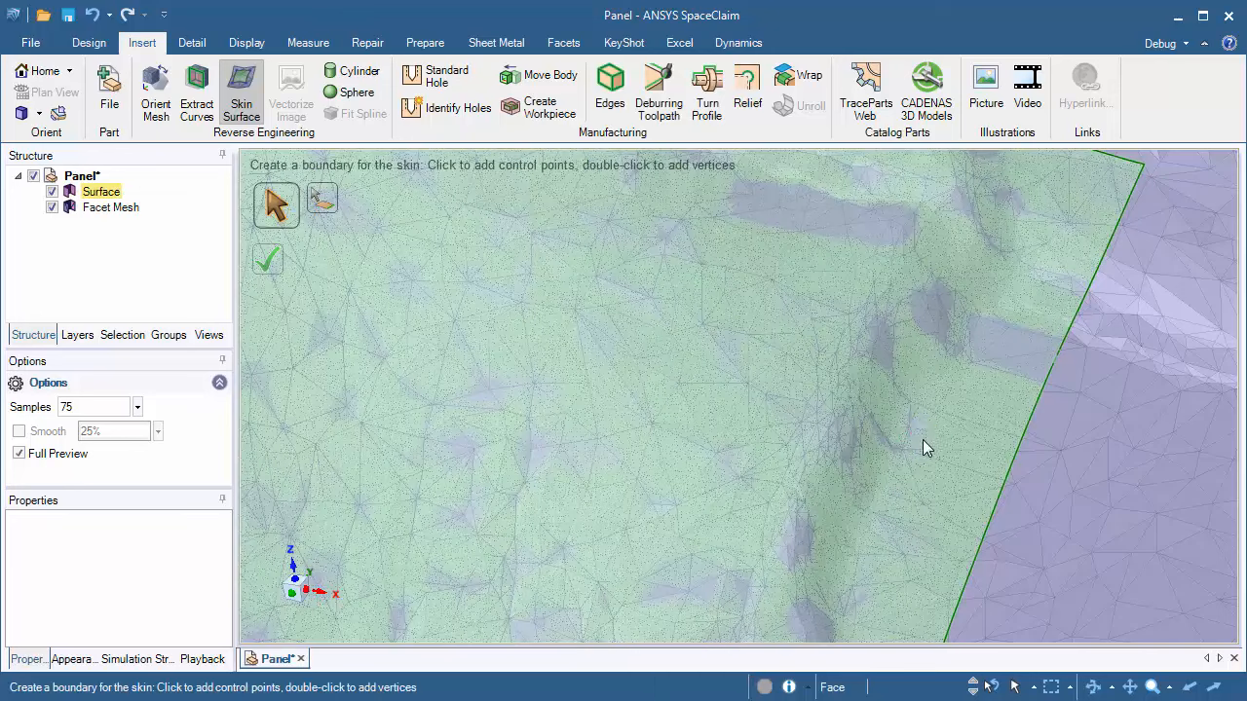
pyautogui.moveTo(922, 440); pyautogui.dragTo(940, 387, button='middle')
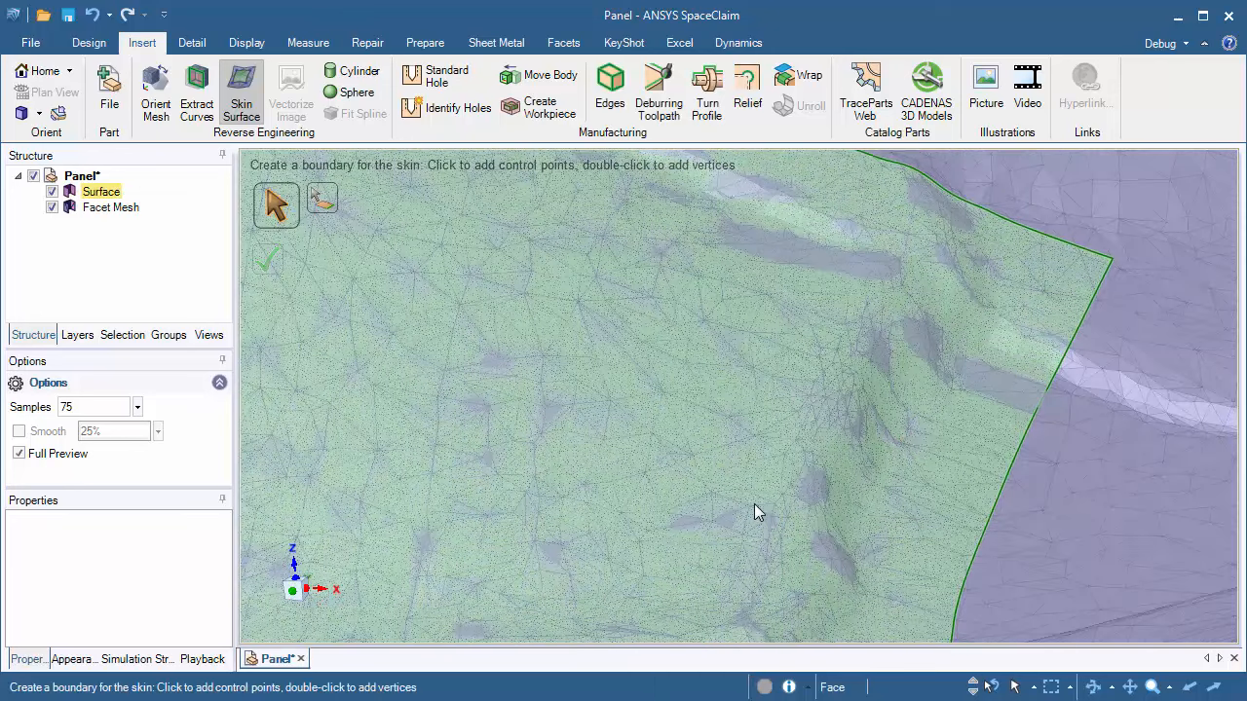
pyautogui.hotkey('ctrl', 'z')
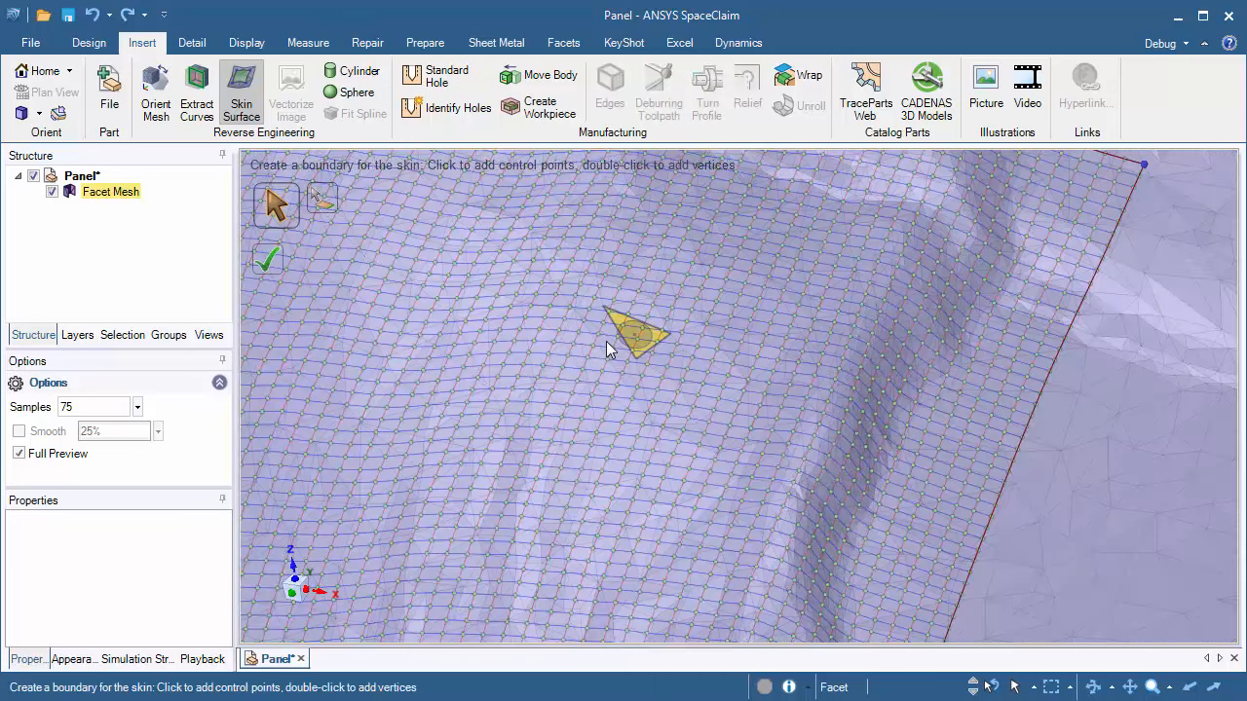
pyautogui.click(101, 408)
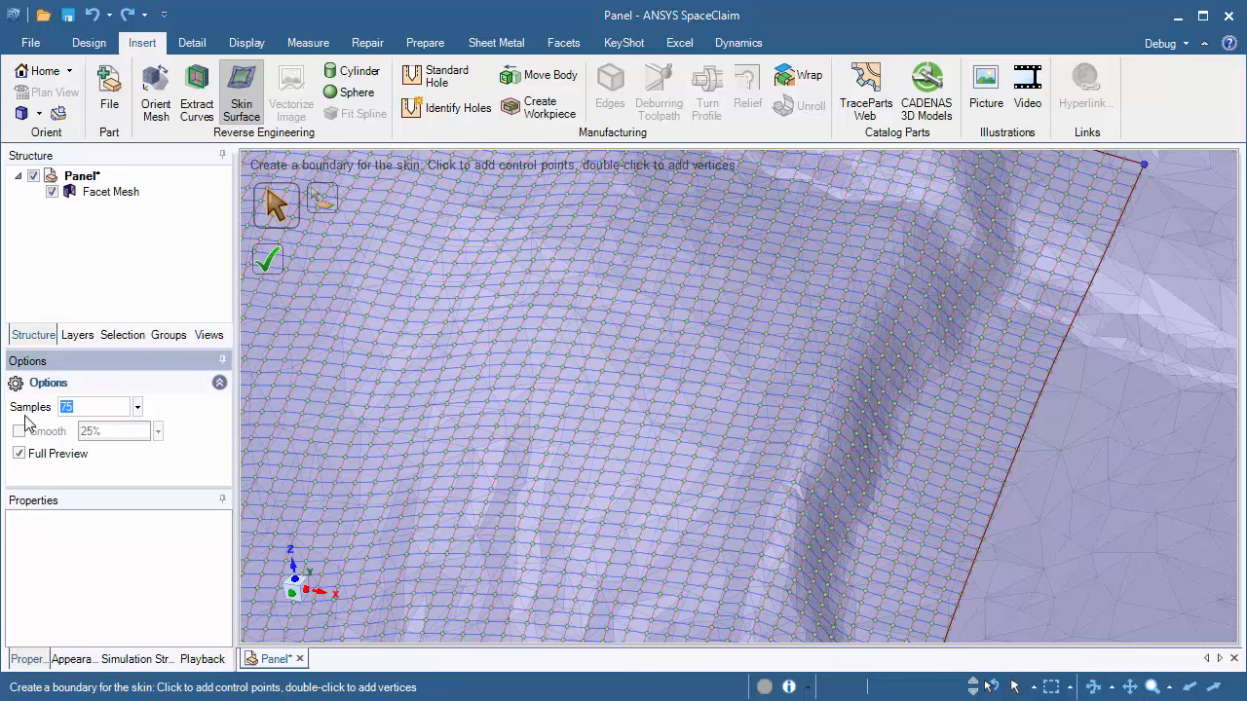
pyautogui.write('100')
pyautogui.press('Return')
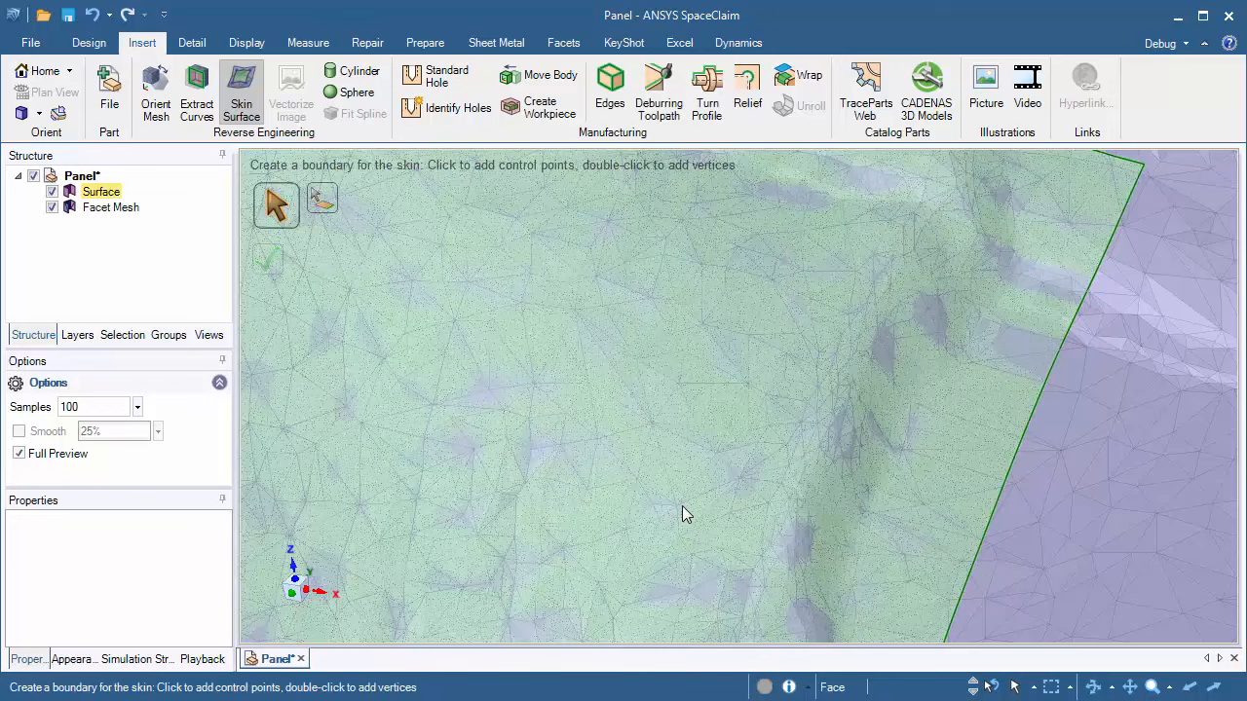
# Step: Draw a rectangular skin boundary over the recessed region of the mesh in top view
pyautogui.keyDown('shift'); pyautogui.moveTo(682, 505); pyautogui.dragTo(771, 296, button='middle'); pyautogui.keyUp('shift')
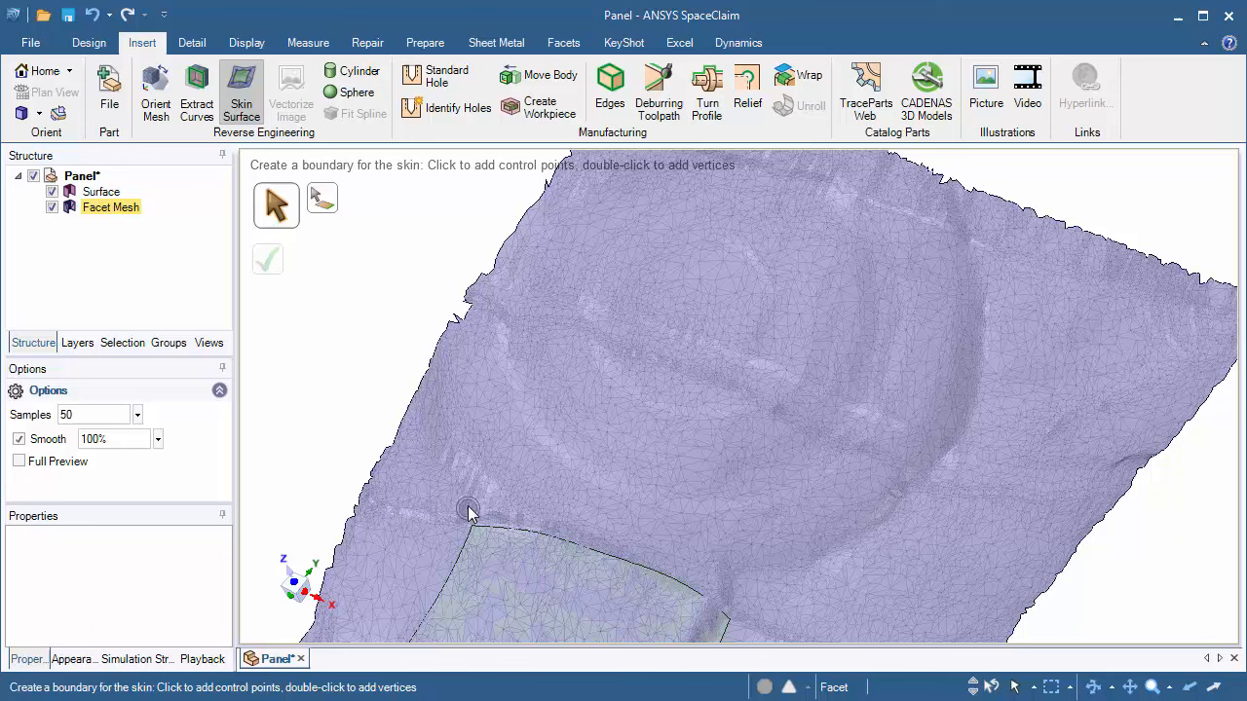
pyautogui.moveTo(550, 404); pyautogui.dragTo(607, 404, button='middle')
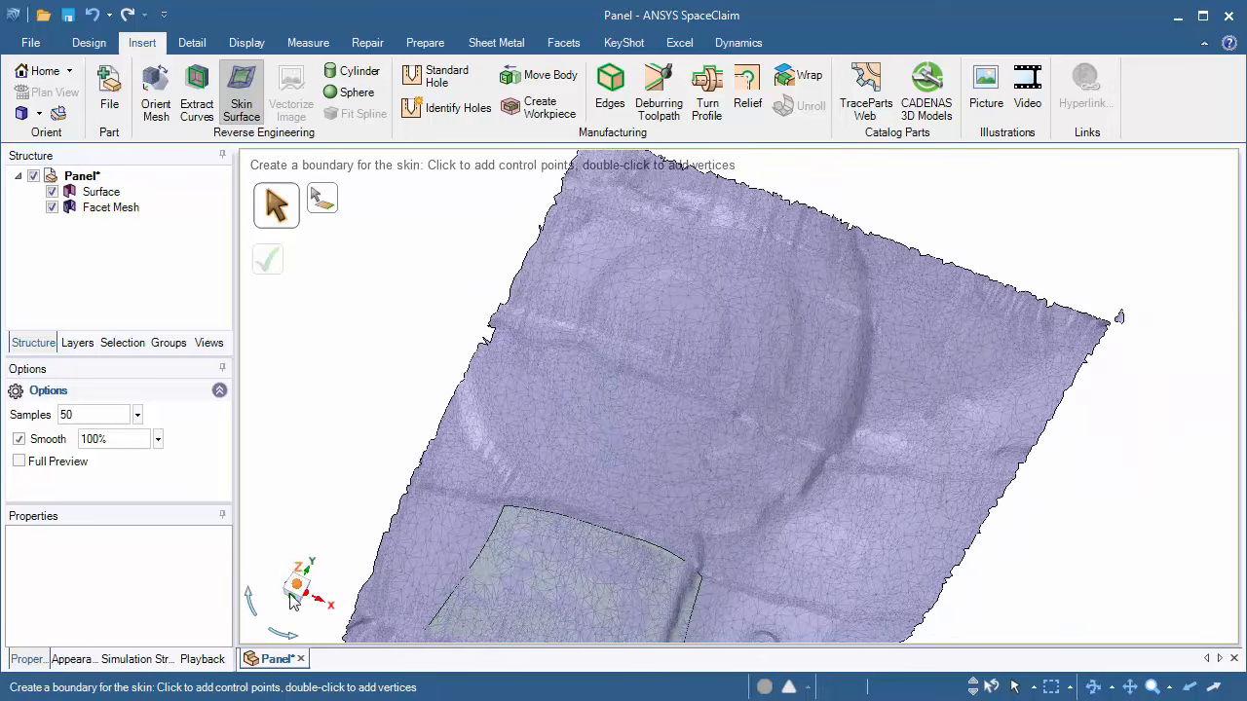
pyautogui.click(298, 595)
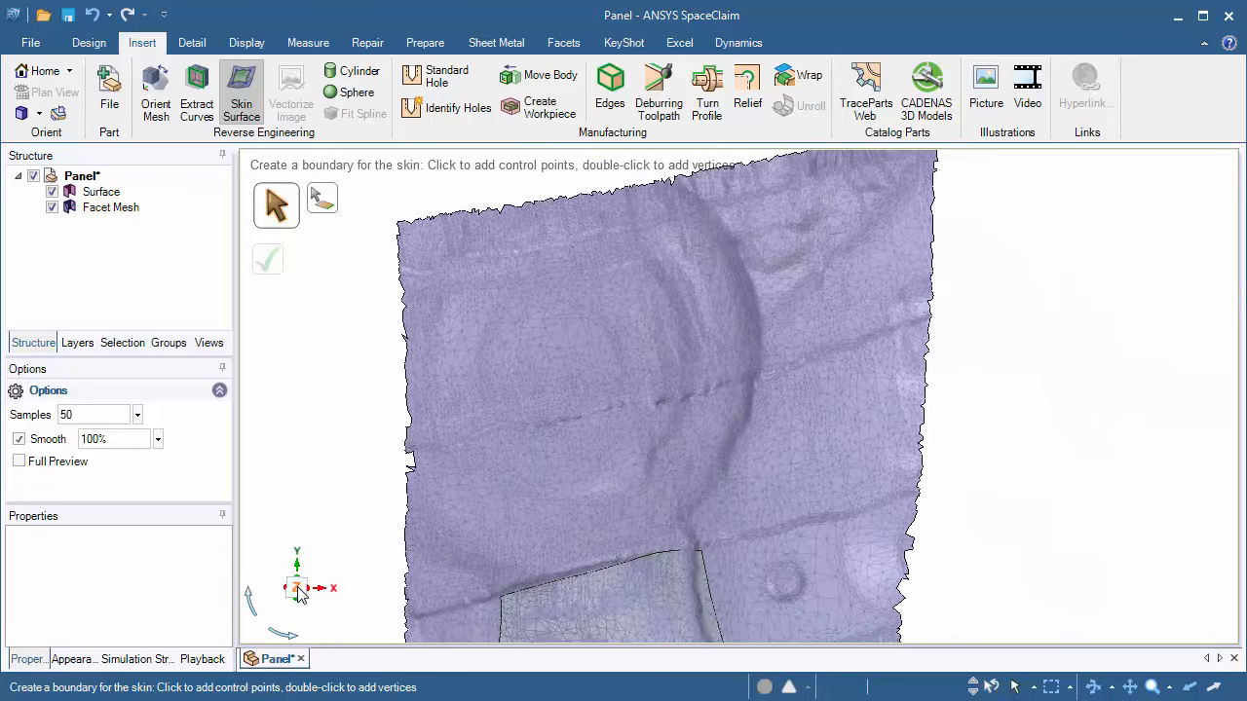
pyautogui.moveTo(355, 393); pyautogui.dragTo(292, 339, button='middle')
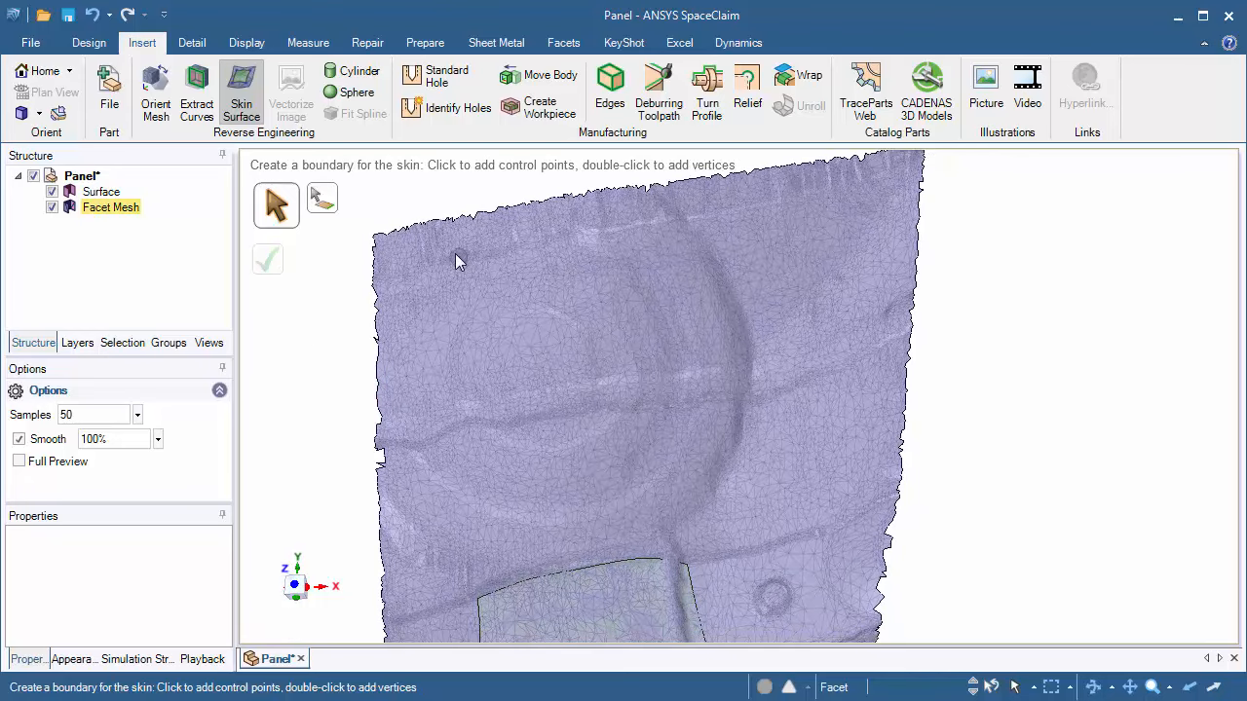
pyautogui.moveTo(441, 258); pyautogui.dragTo(674, 419)
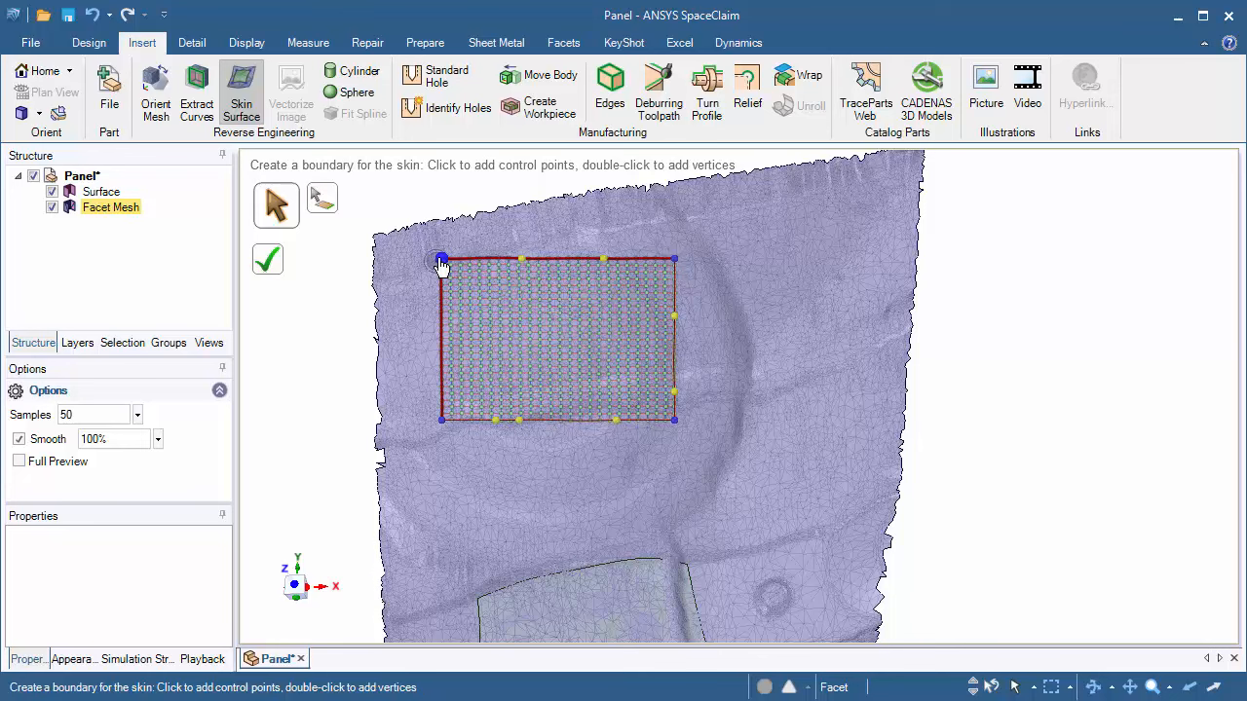
# Step: Remove the extra control points from the rectangle's bottom edge
pyautogui.scroll(5, 493, 500)
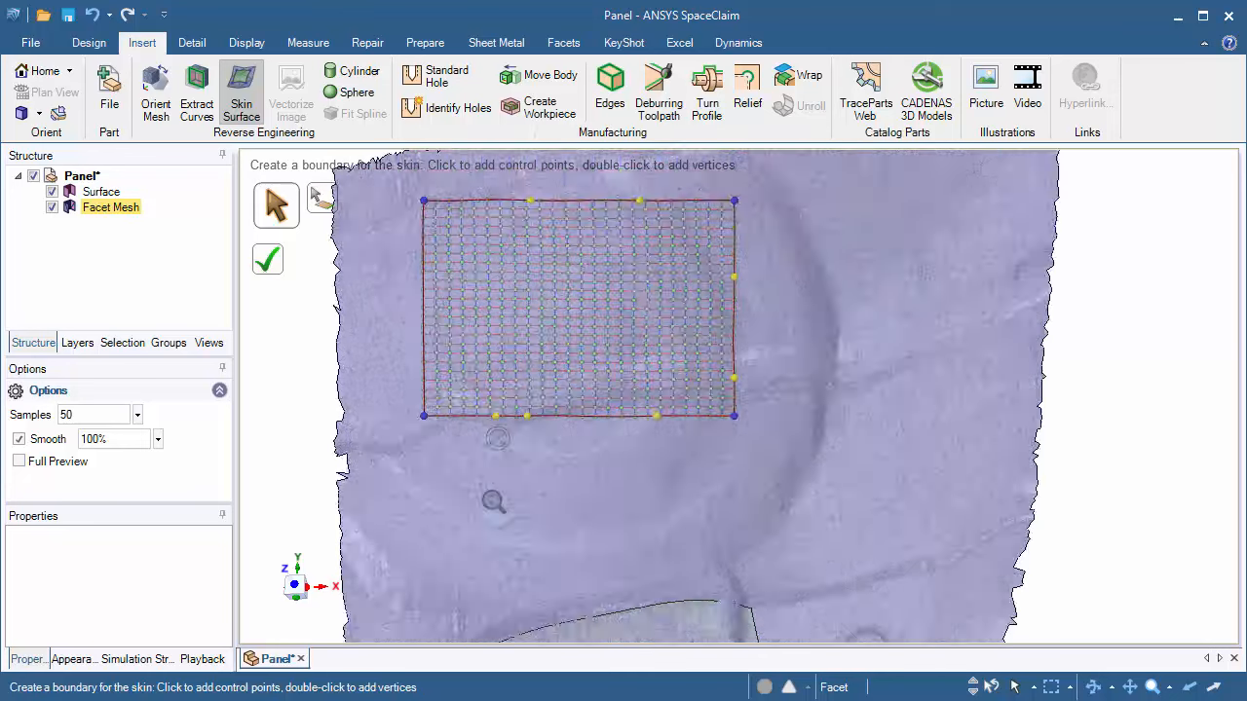
pyautogui.moveTo(530, 542); pyautogui.dragTo(529, 524, button='middle')
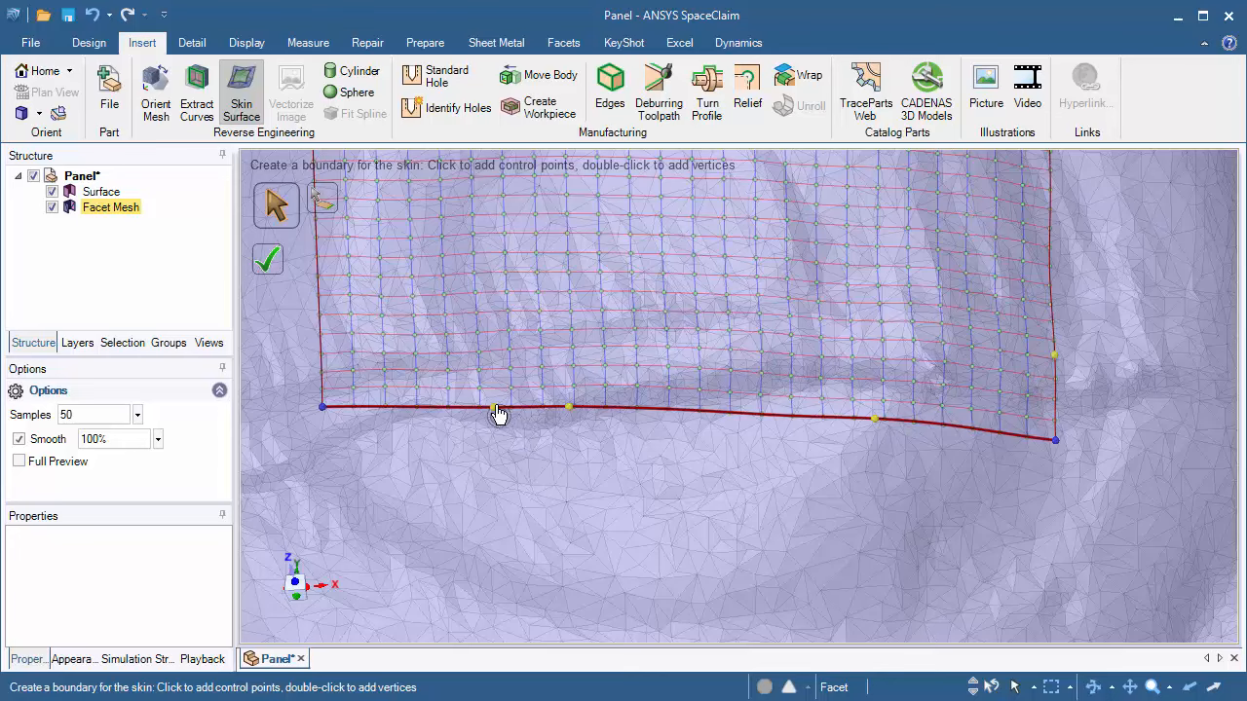
pyautogui.moveTo(507, 459); pyautogui.dragTo(478, 507, button='middle')
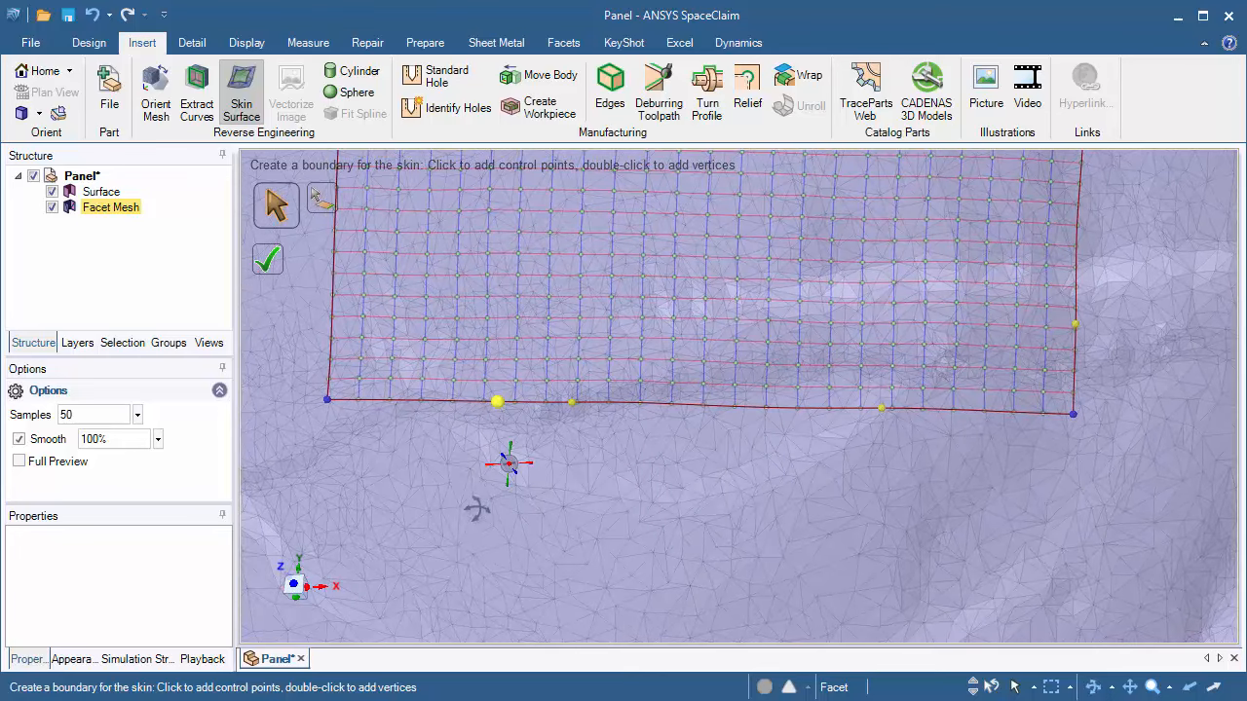
pyautogui.click(737, 410)
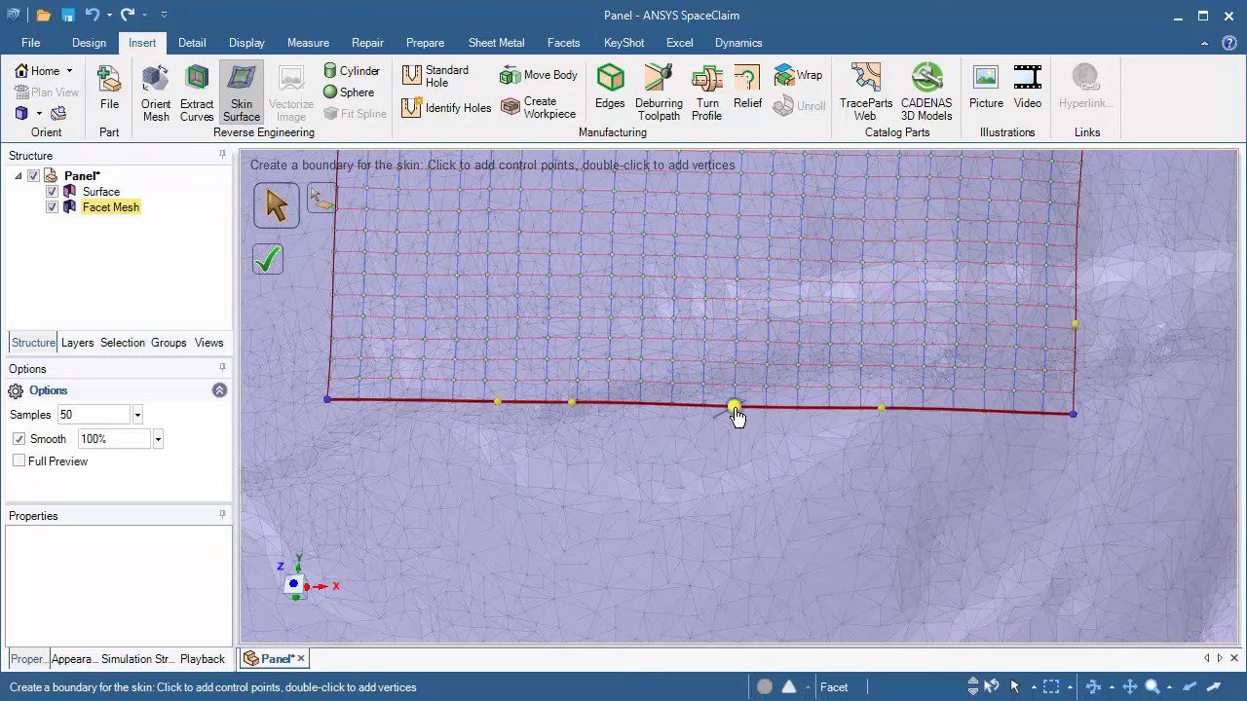
pyautogui.moveTo(737, 410); pyautogui.dragTo(710, 468)
pyautogui.moveTo(711, 370); pyautogui.dragTo(716, 405)
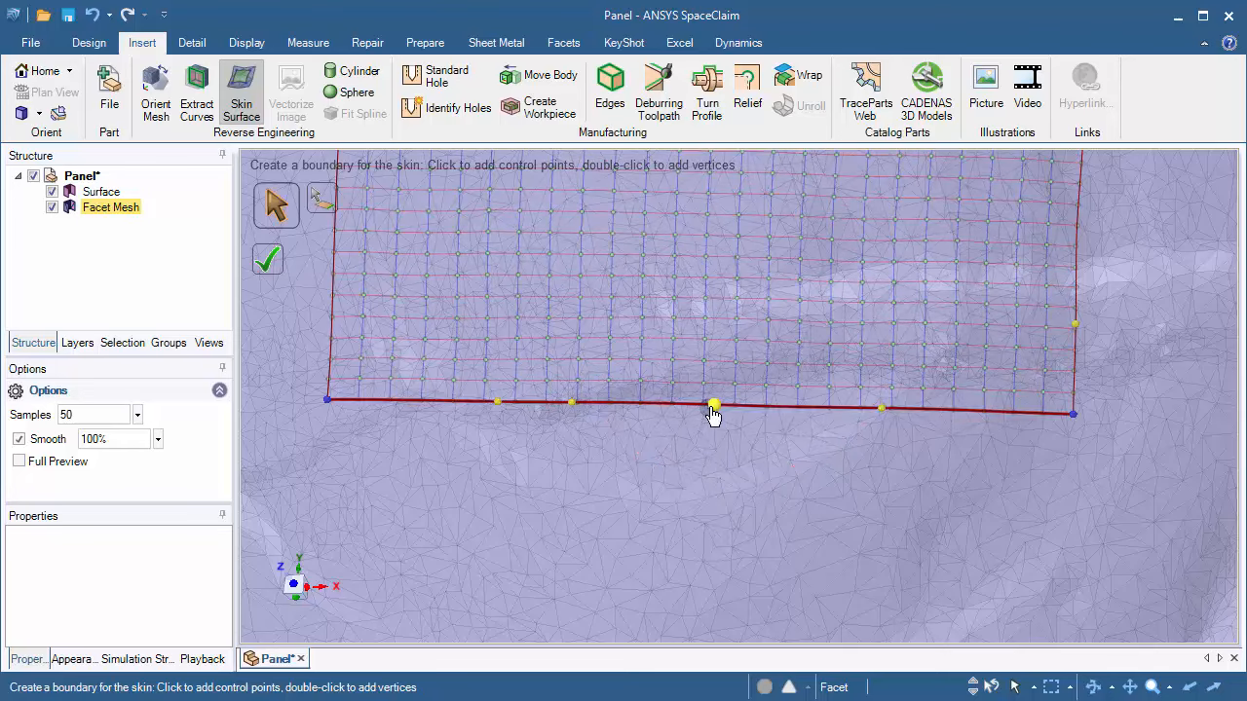
pyautogui.press('Delete')
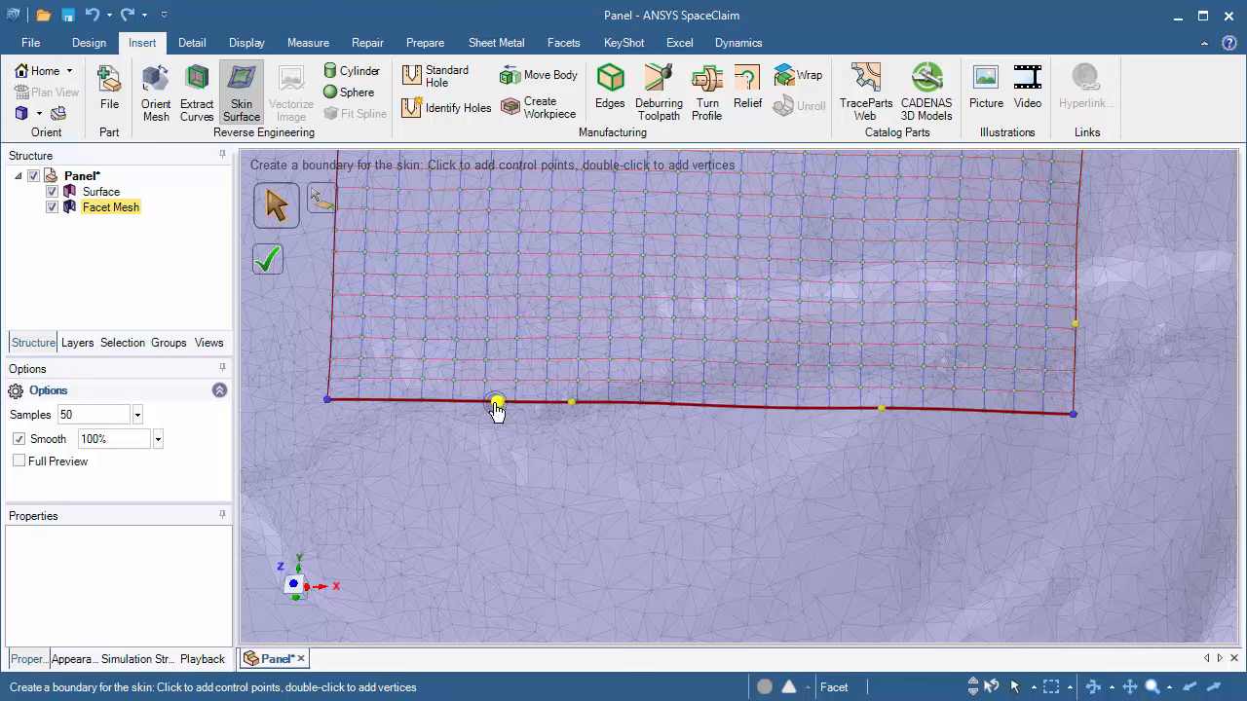
pyautogui.press('Delete')
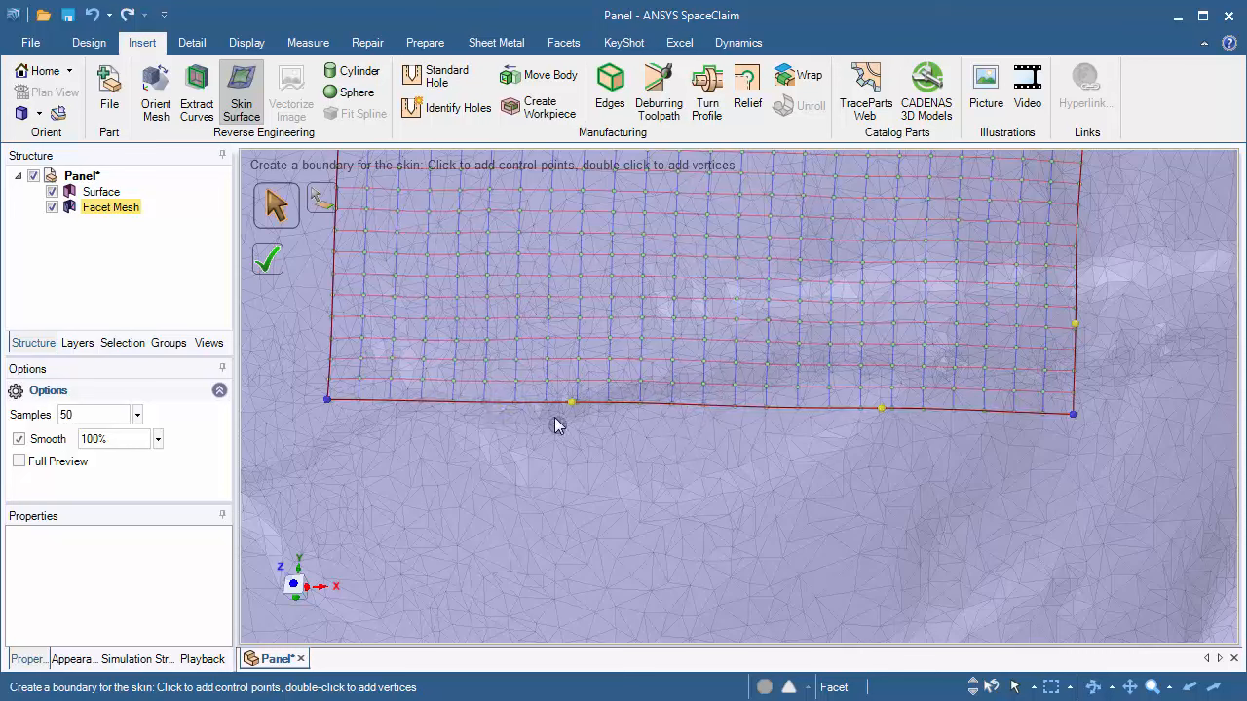
# Step: Complete the rectangular skin surface with Samples 50 and Smooth 100%
pyautogui.click(327, 399)
pyautogui.scroll(-5, 585, 445)
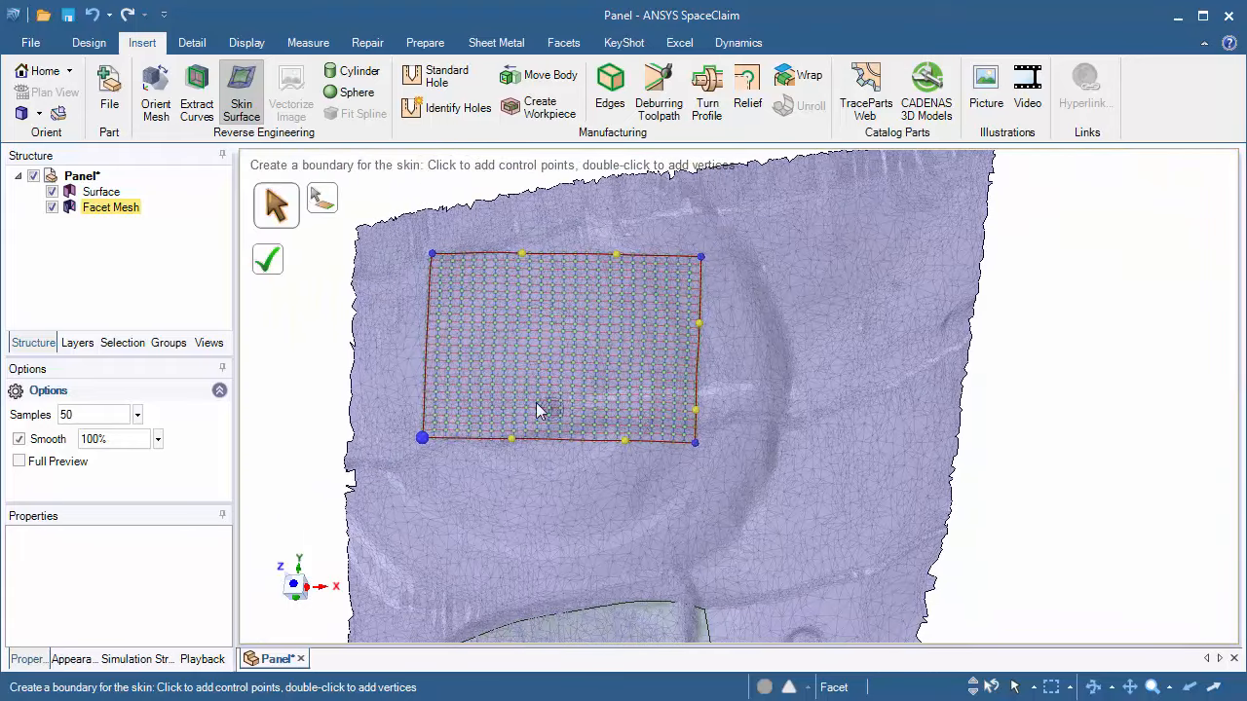
pyautogui.moveTo(541, 404); pyautogui.dragTo(540, 405, button='middle')
pyautogui.moveTo(647, 411)
pyautogui.mouseDown(button='middle')
pyautogui.moveTo(743, 406)
pyautogui.moveTo(576, 383)
pyautogui.moveTo(520, 292)
pyautogui.moveTo(548, 409)
pyautogui.moveTo(521, 398)
pyautogui.moveTo(558, 440)
pyautogui.moveTo(545, 446)
pyautogui.mouseUp(button='middle')
pyautogui.scroll(3, 512, 349)
pyautogui.moveTo(512, 351)
pyautogui.mouseDown(button='middle')
pyautogui.moveTo(529, 329)
pyautogui.moveTo(509, 250)
pyautogui.moveTo(557, 430)
pyautogui.moveTo(572, 295)
pyautogui.moveTo(571, 328)
pyautogui.mouseUp(button='middle')
pyautogui.scroll(-3, 592, 321)
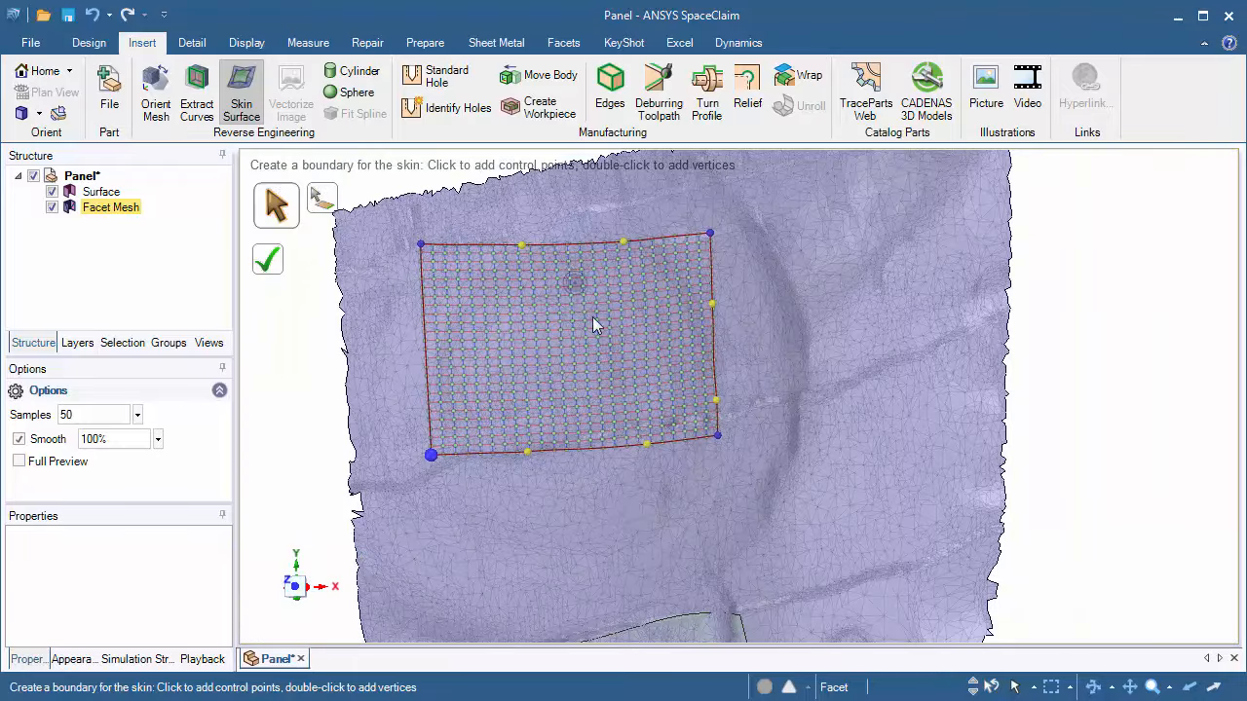
pyautogui.click(267, 259)
# Step: Start a new skin boundary around the region right of the curved recess, placing its first vertices
pyautogui.keyDown('shift'); pyautogui.moveTo(618, 493); pyautogui.dragTo(563, 468, button='middle'); pyautogui.keyUp('shift')
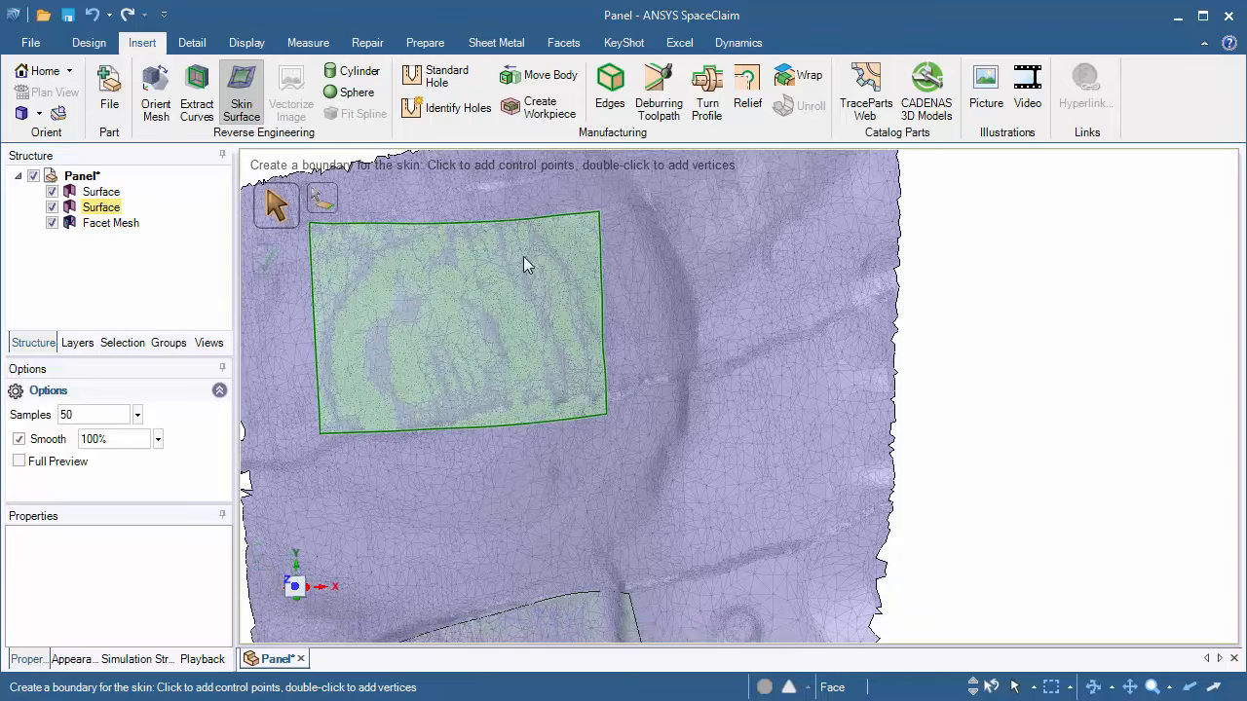
pyautogui.keyDown('shift'); pyautogui.moveTo(757, 297); pyautogui.dragTo(746, 367, button='middle'); pyautogui.keyUp('shift')
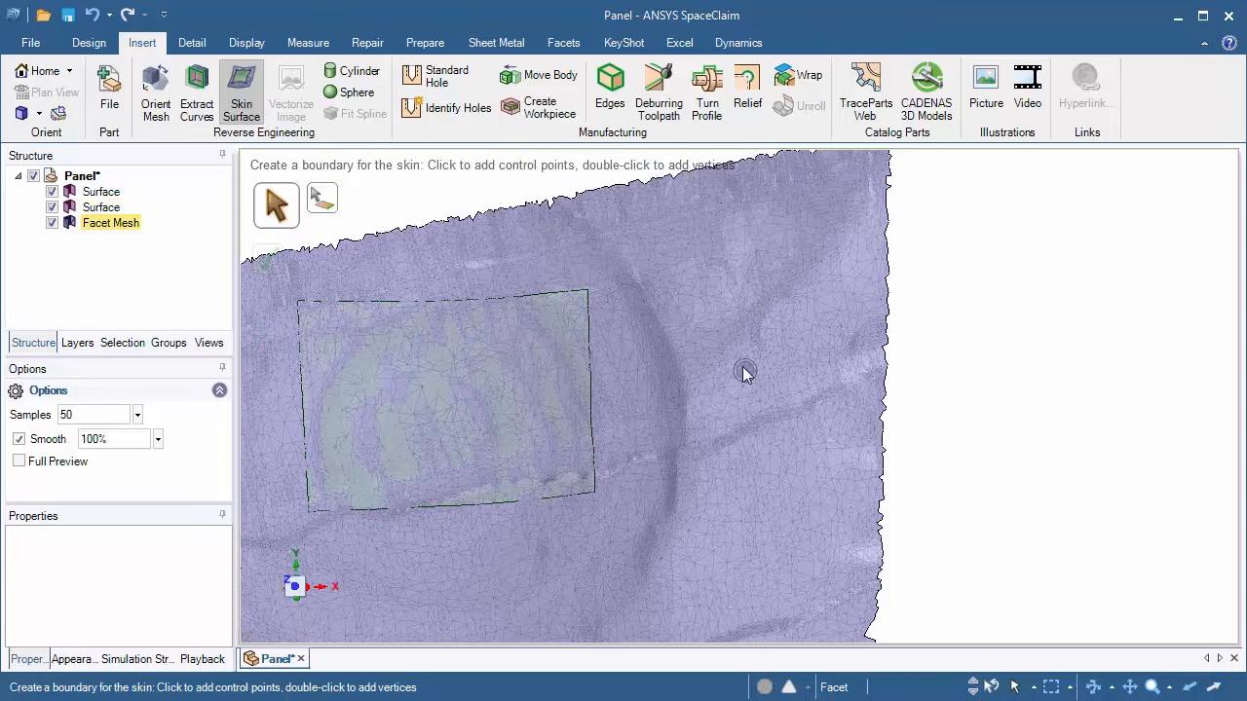
pyautogui.click(688, 296)
pyautogui.scroll(2, 704, 428)
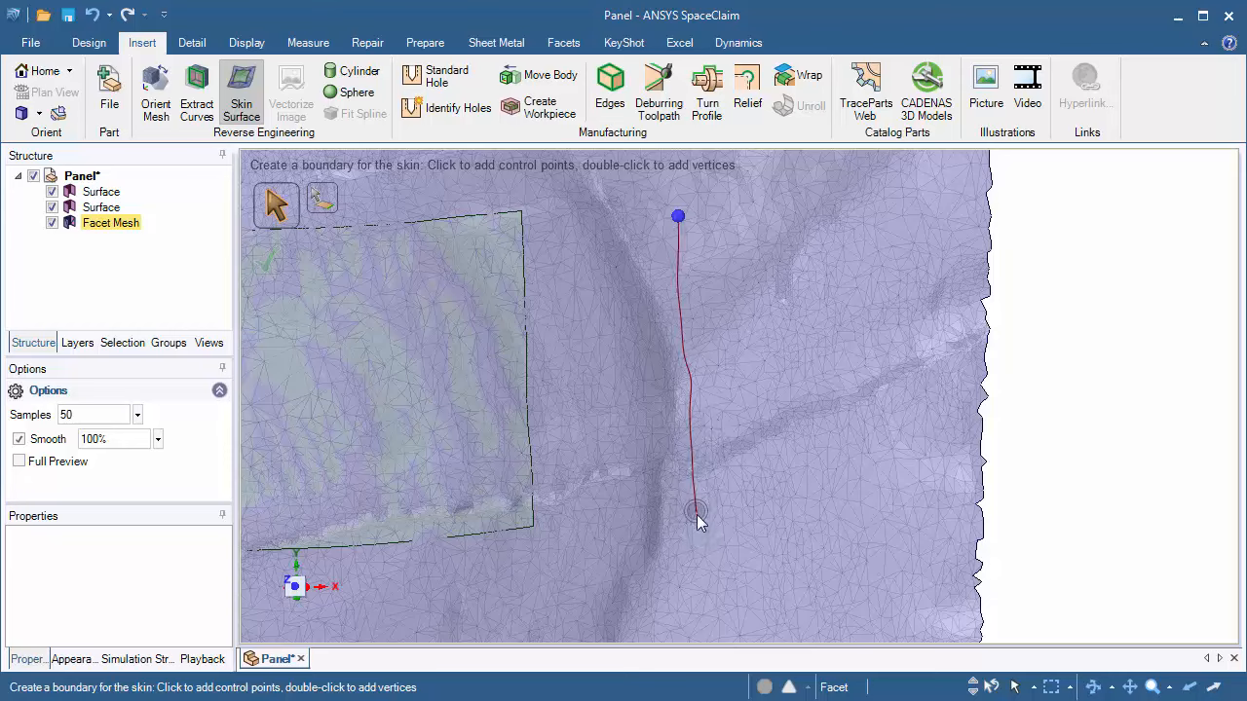
pyautogui.click(691, 519)
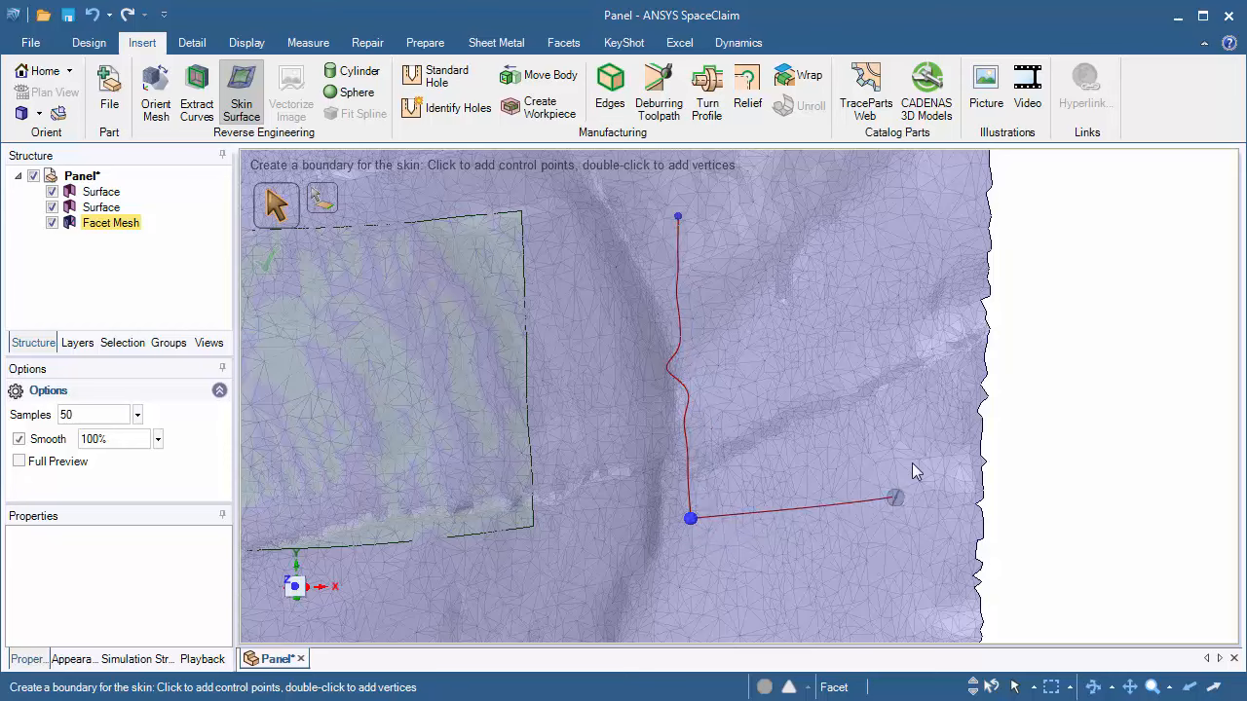
pyautogui.click(891, 401)
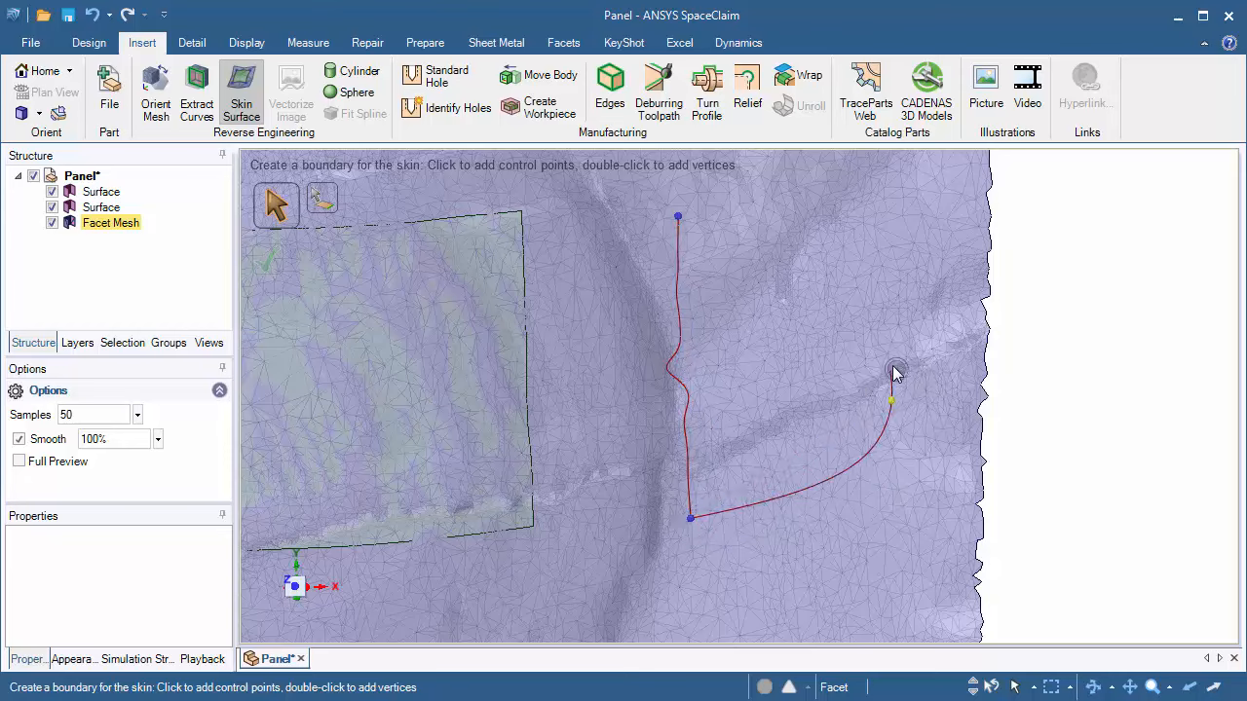
pyautogui.click(848, 245)
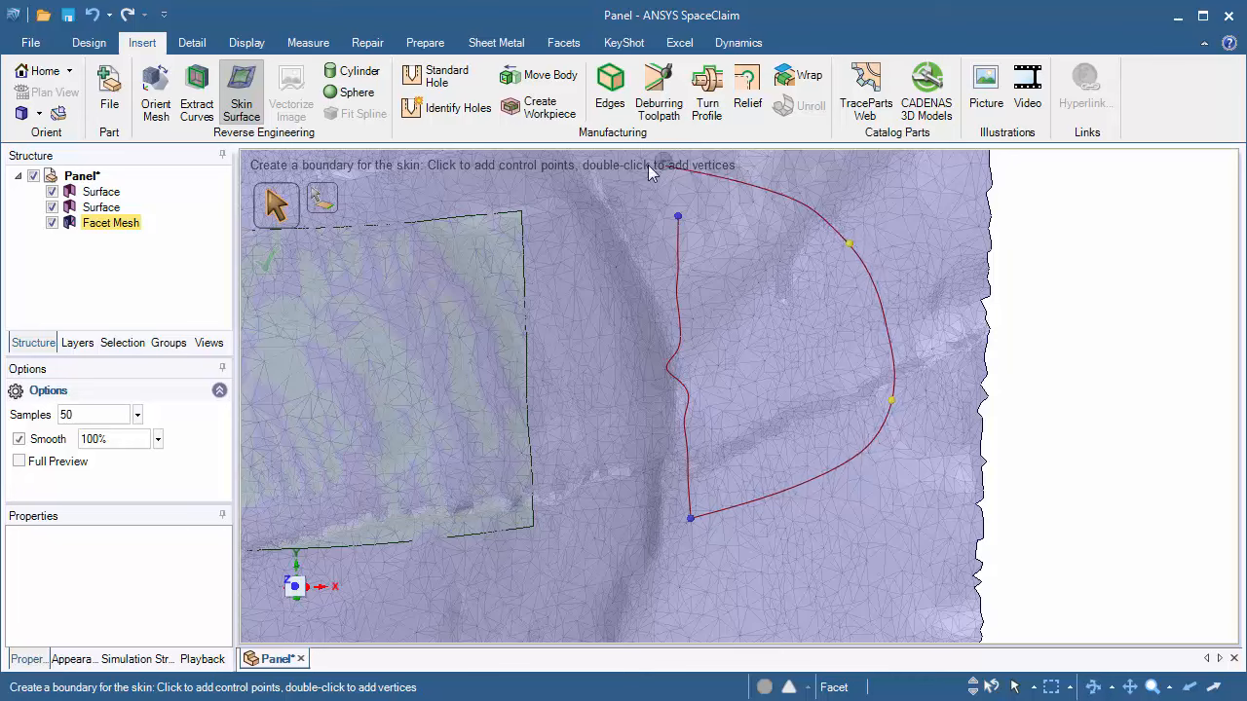
pyautogui.click(682, 224)
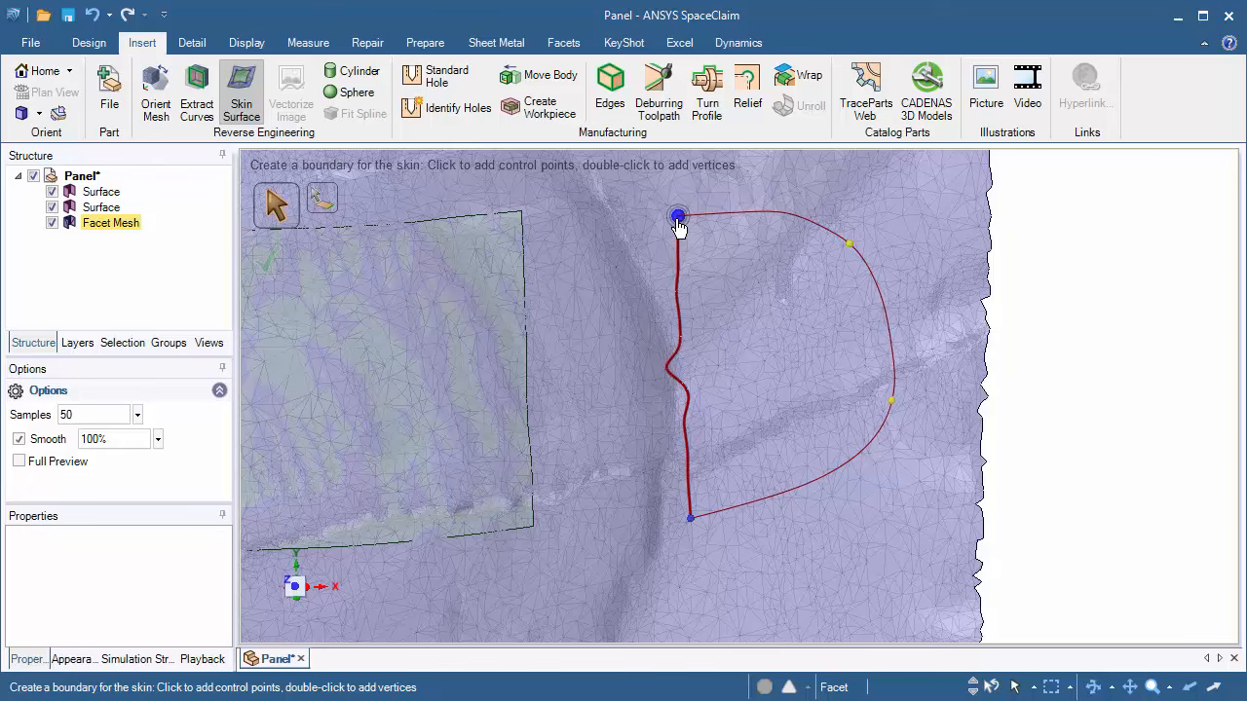
# Step: Extend the new boundary with two more vertices toward the top of the region
pyautogui.keyDown('shift'); pyautogui.moveTo(860, 219); pyautogui.dragTo(851, 342, button='middle'); pyautogui.keyUp('shift')
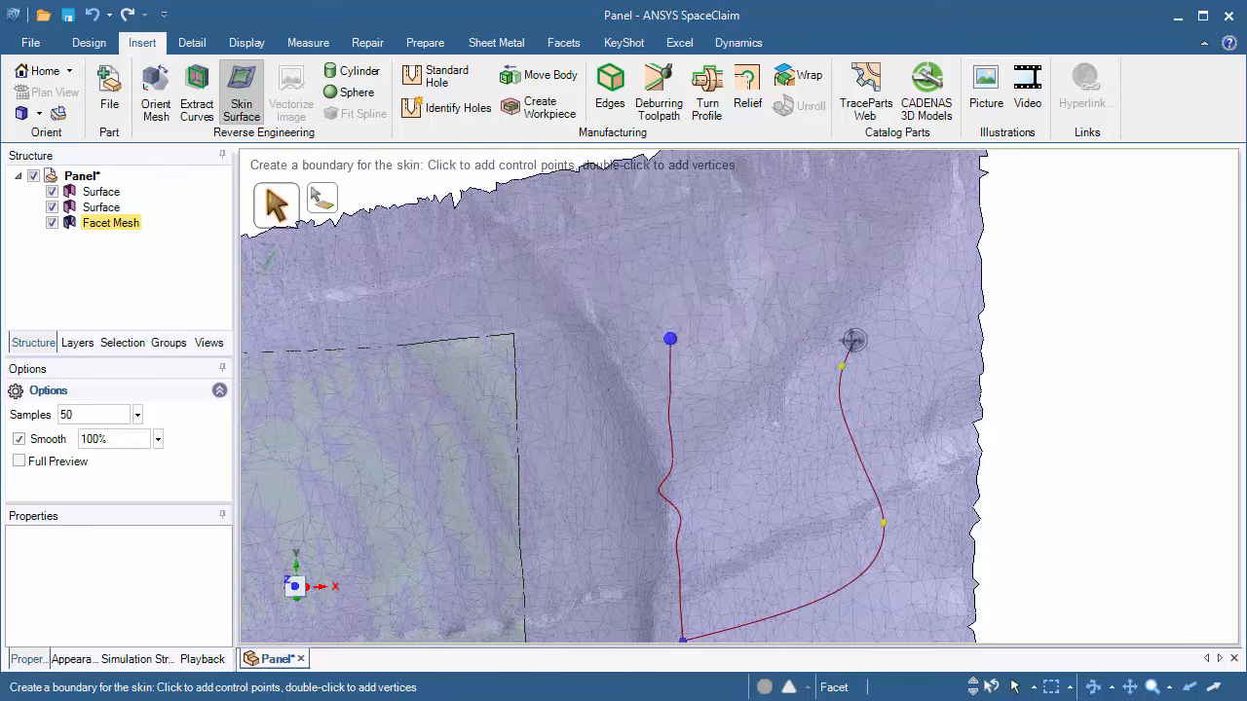
pyautogui.click(829, 305)
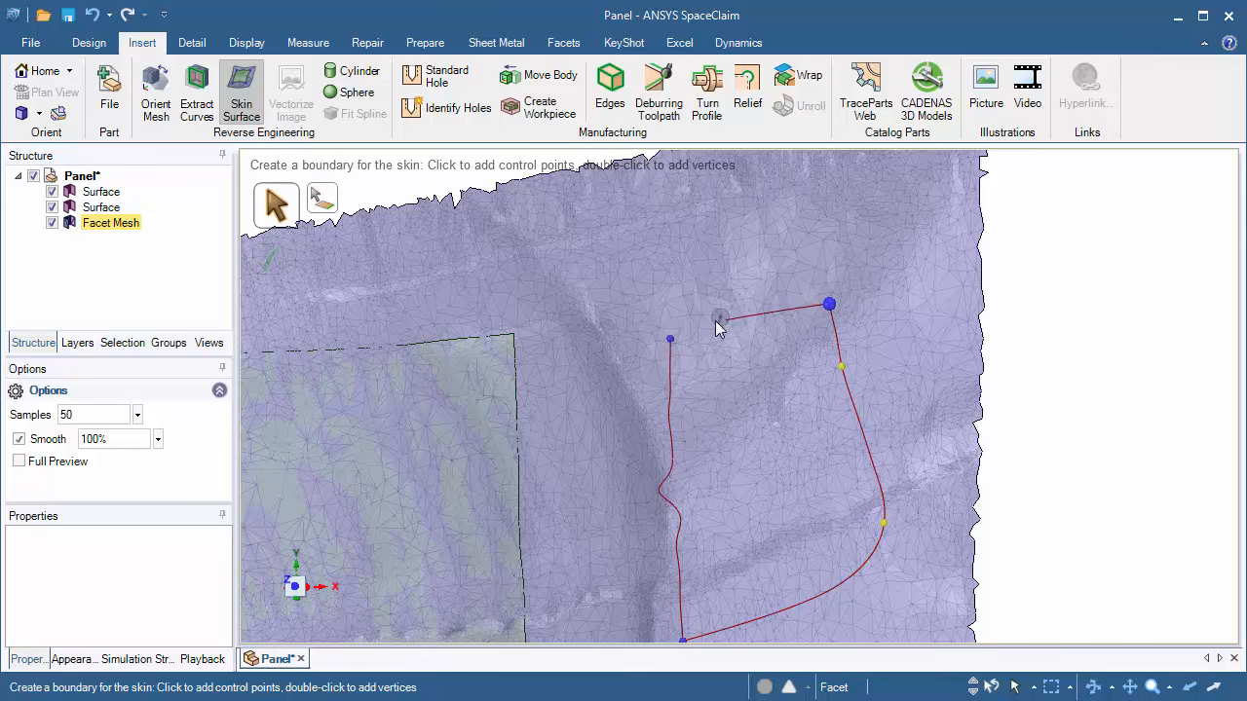
pyautogui.click(670, 341)
pyautogui.keyDown('shift'); pyautogui.moveTo(747, 451); pyautogui.dragTo(770, 297, button='middle'); pyautogui.keyUp('shift')
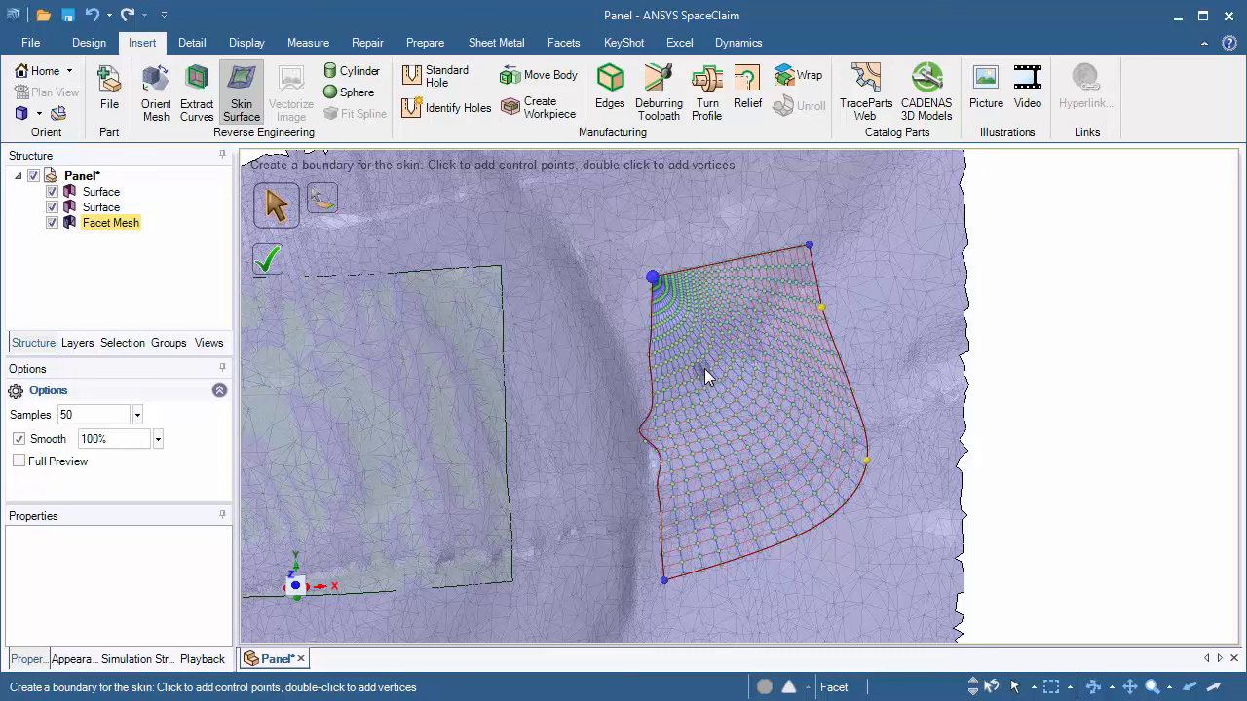
pyautogui.hotkey('ctrl', 'z')
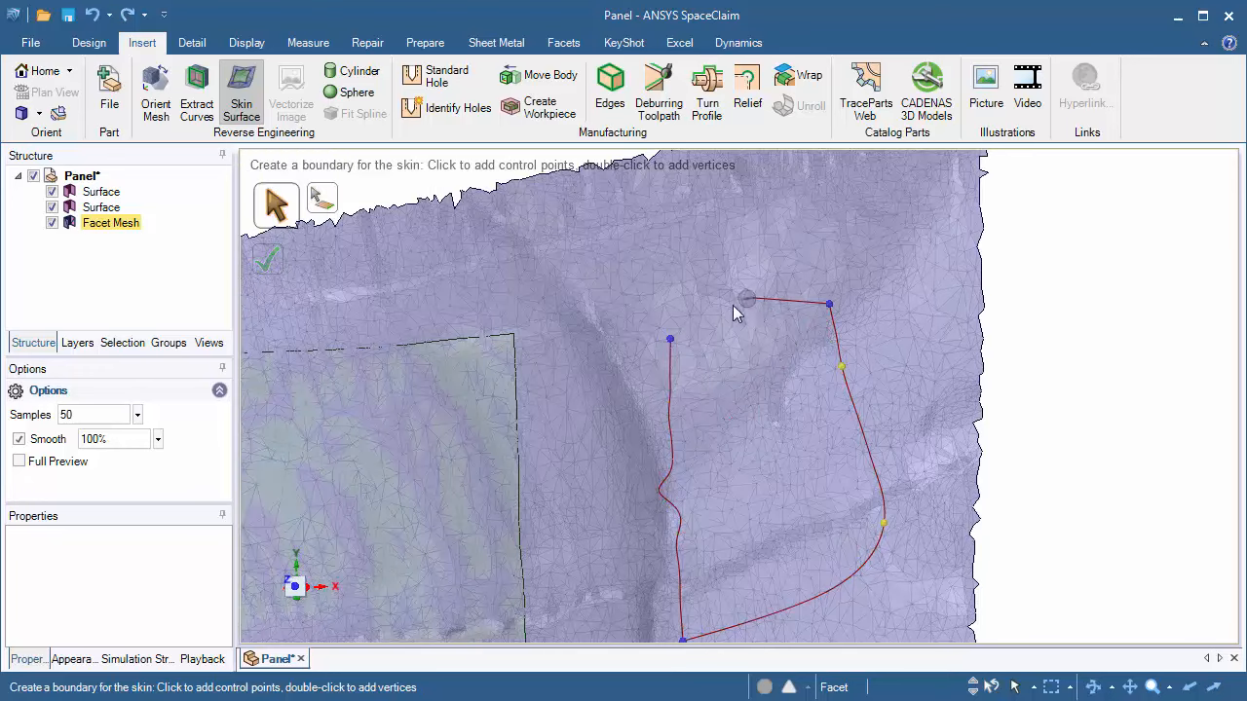
pyautogui.click(747, 213)
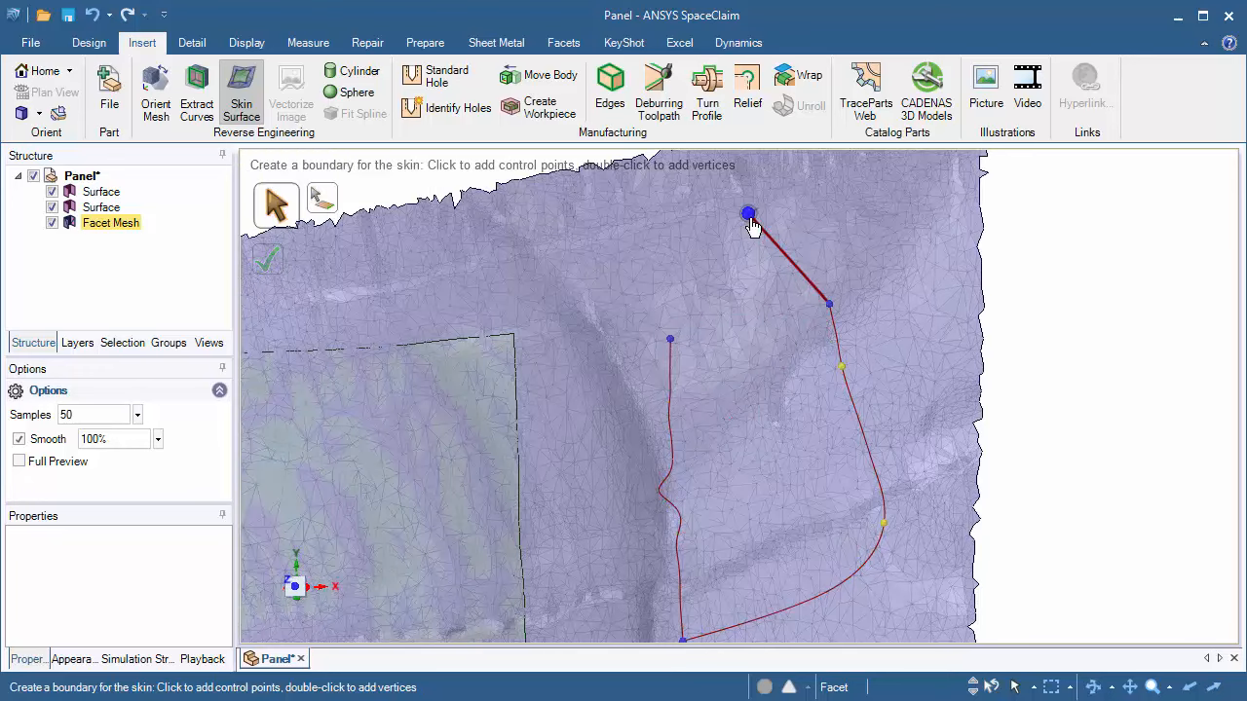
pyautogui.click(670, 341)
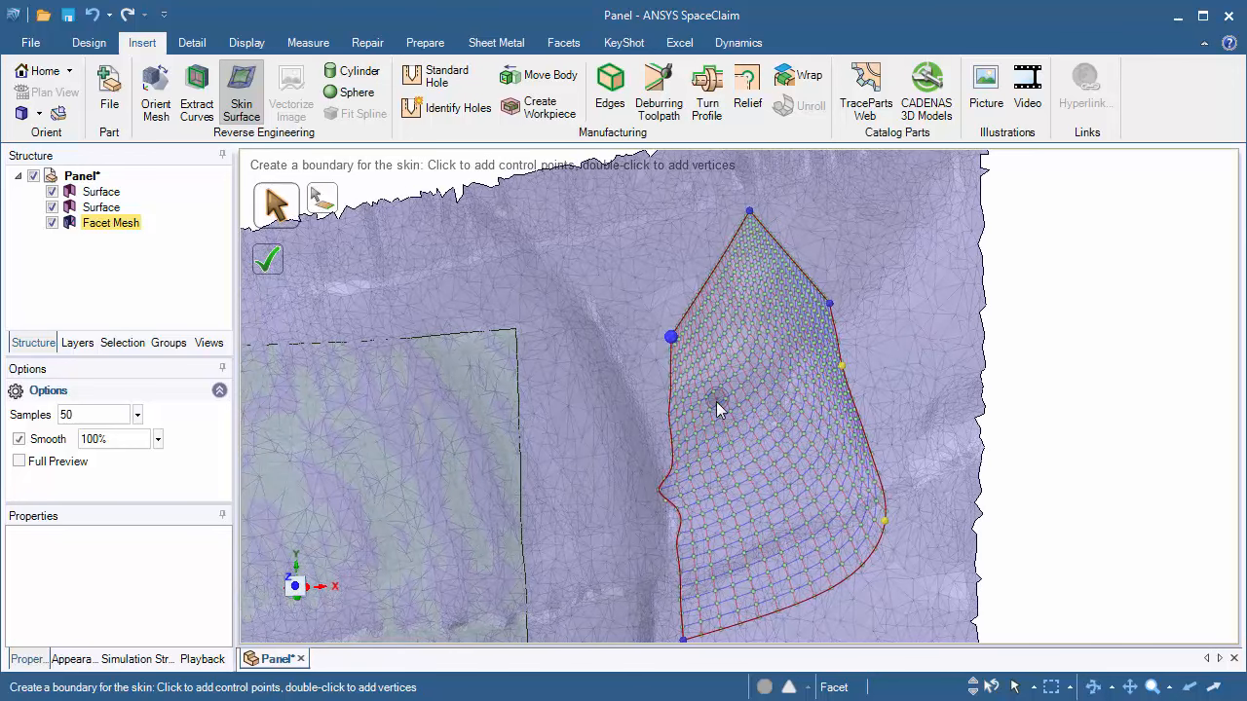
pyautogui.hotkey('ctrl', 'z')
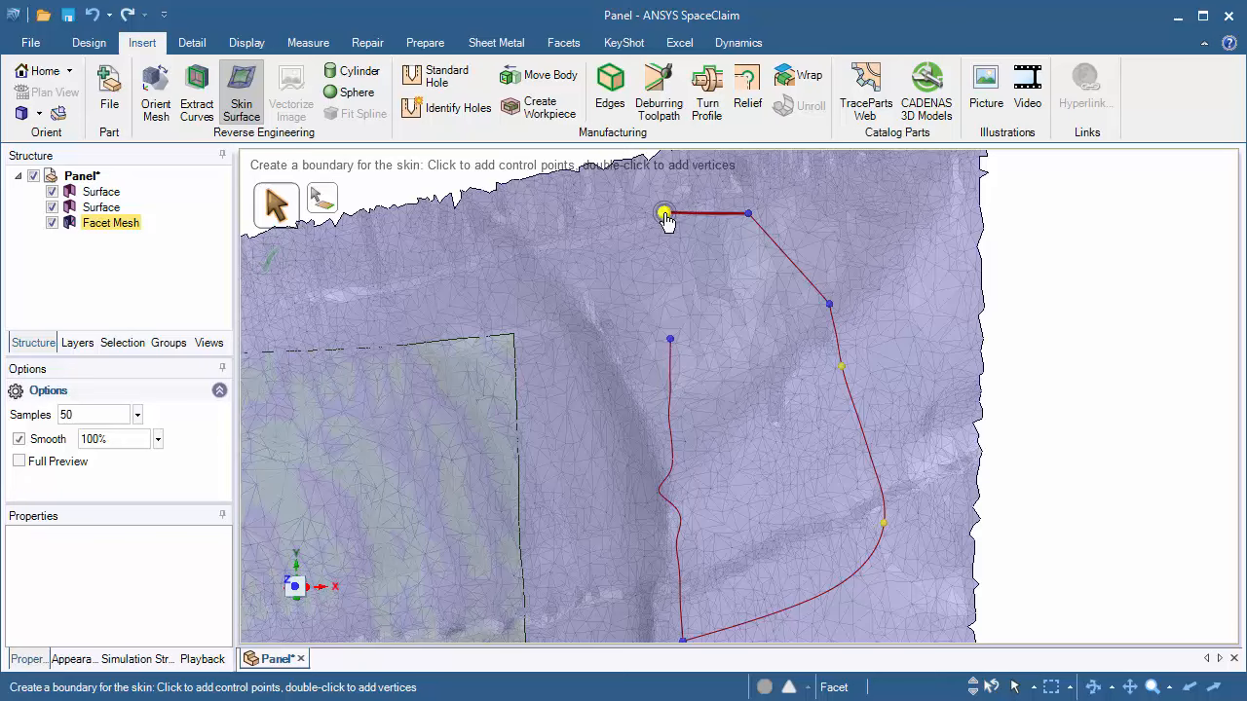
# Step: Close the new boundary loop back to its first vertex, adding a control point along its upper-left edge
pyautogui.click(664, 213)
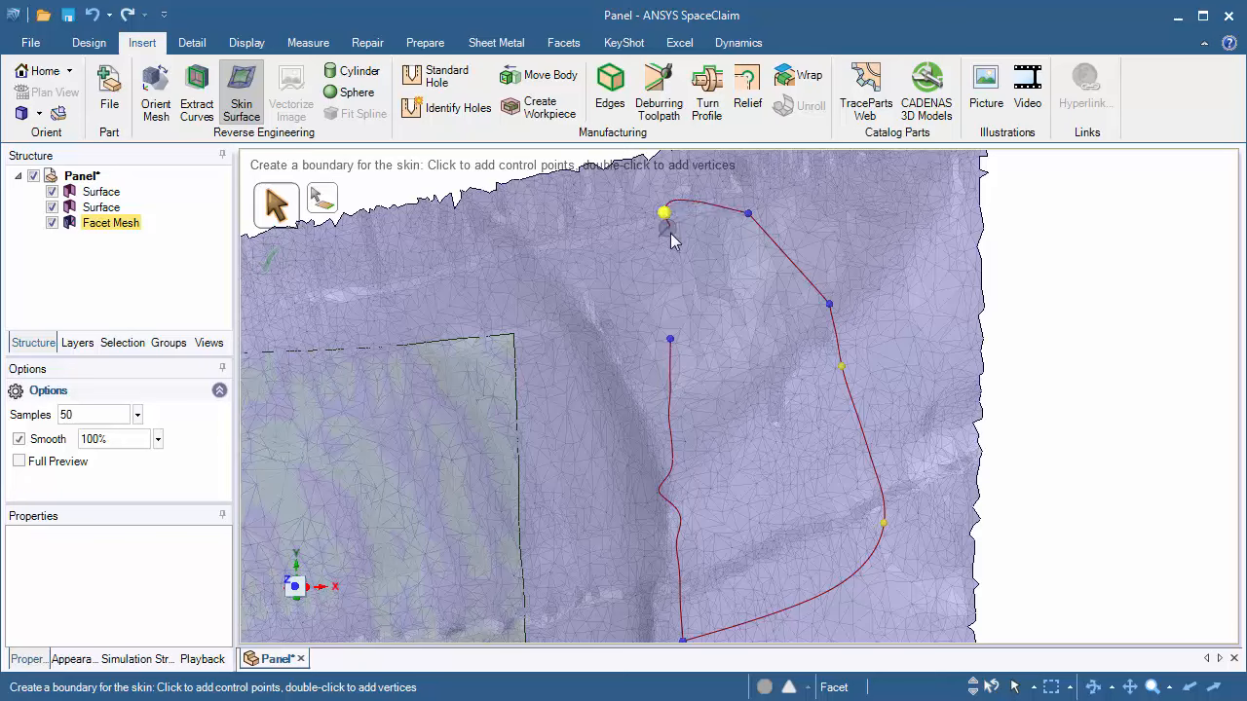
pyautogui.click(602, 277)
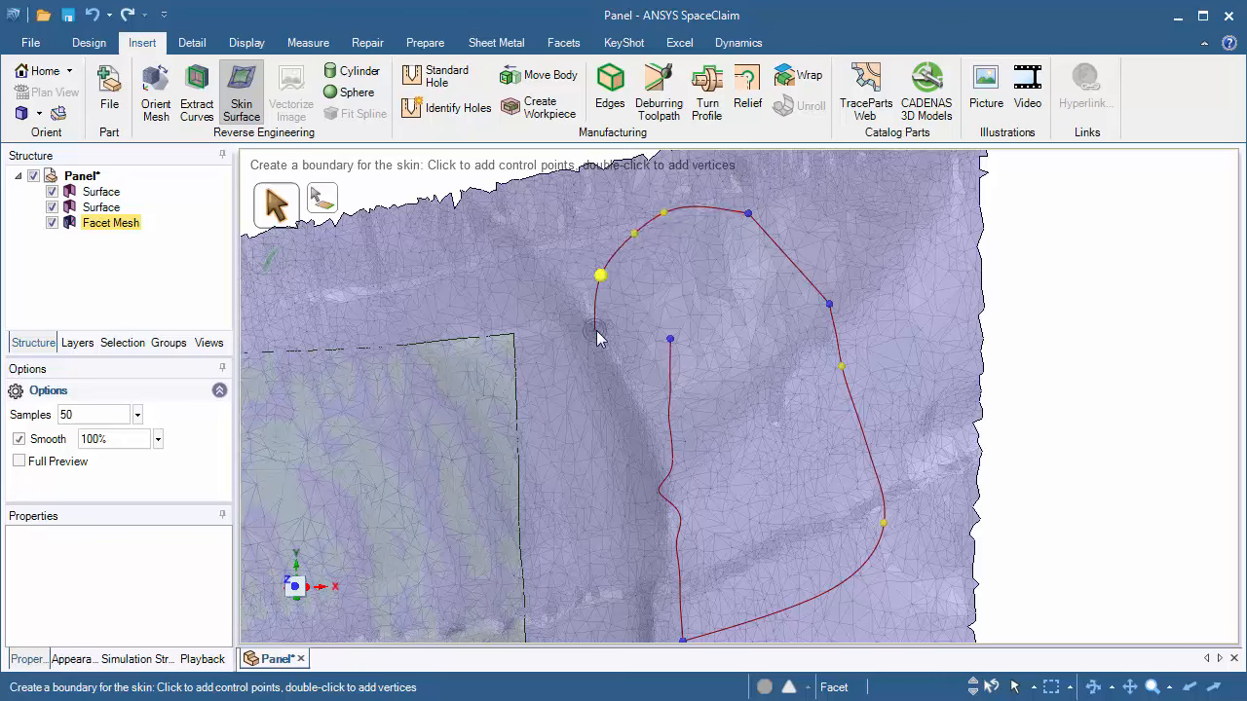
pyautogui.click(670, 339)
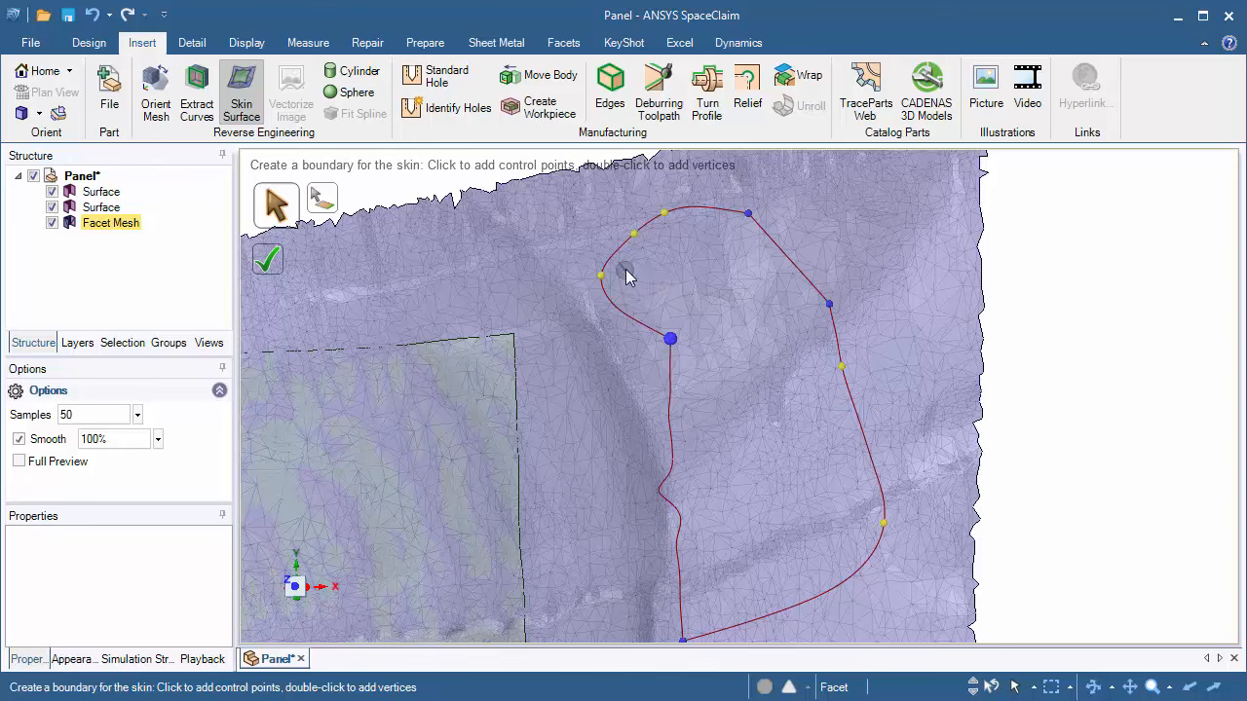
pyautogui.moveTo(601, 282); pyautogui.dragTo(677, 265)
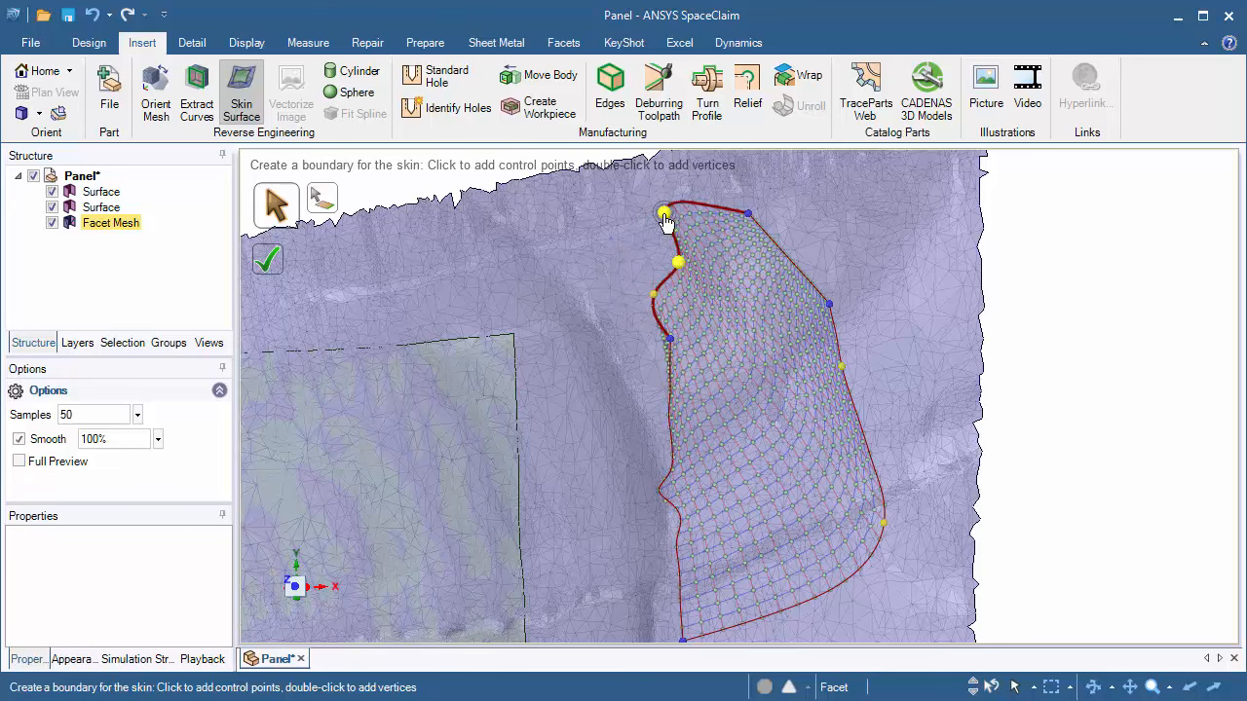
# Step: Straighten the boundary's upper-left edge, reshape its left edge, and complete the skin surface
pyautogui.moveTo(665, 212); pyautogui.dragTo(658, 299)
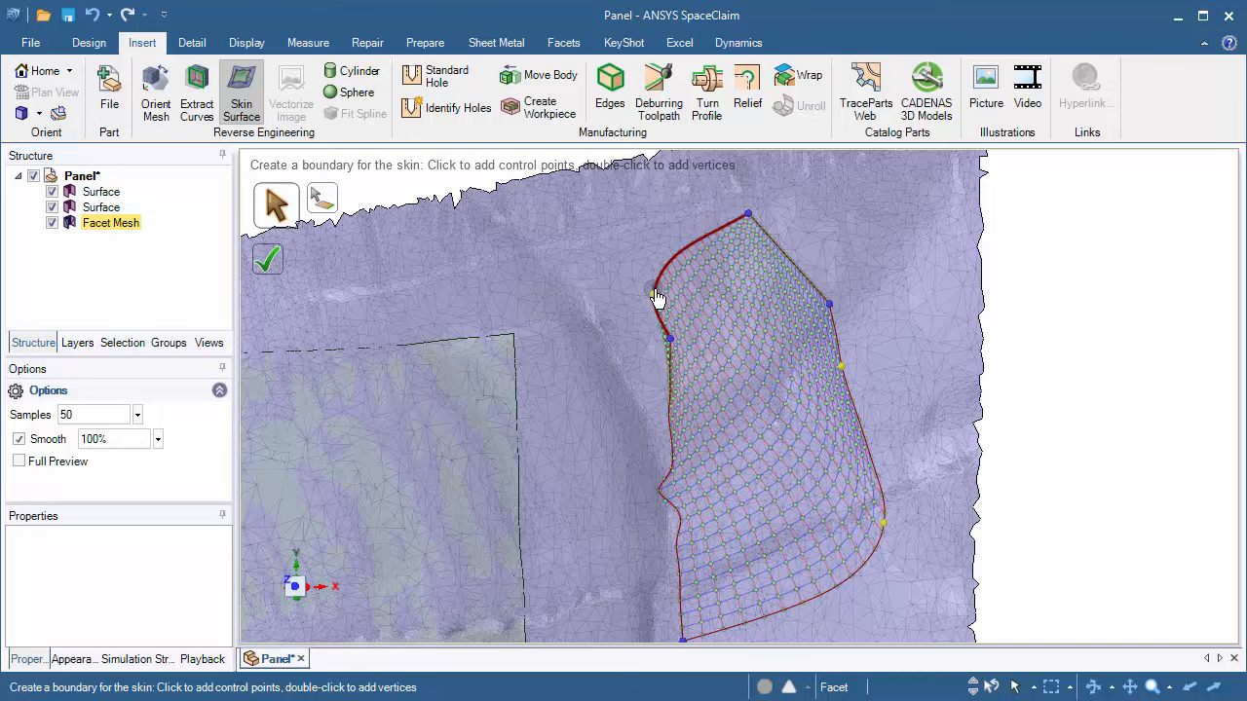
pyautogui.click(651, 296)
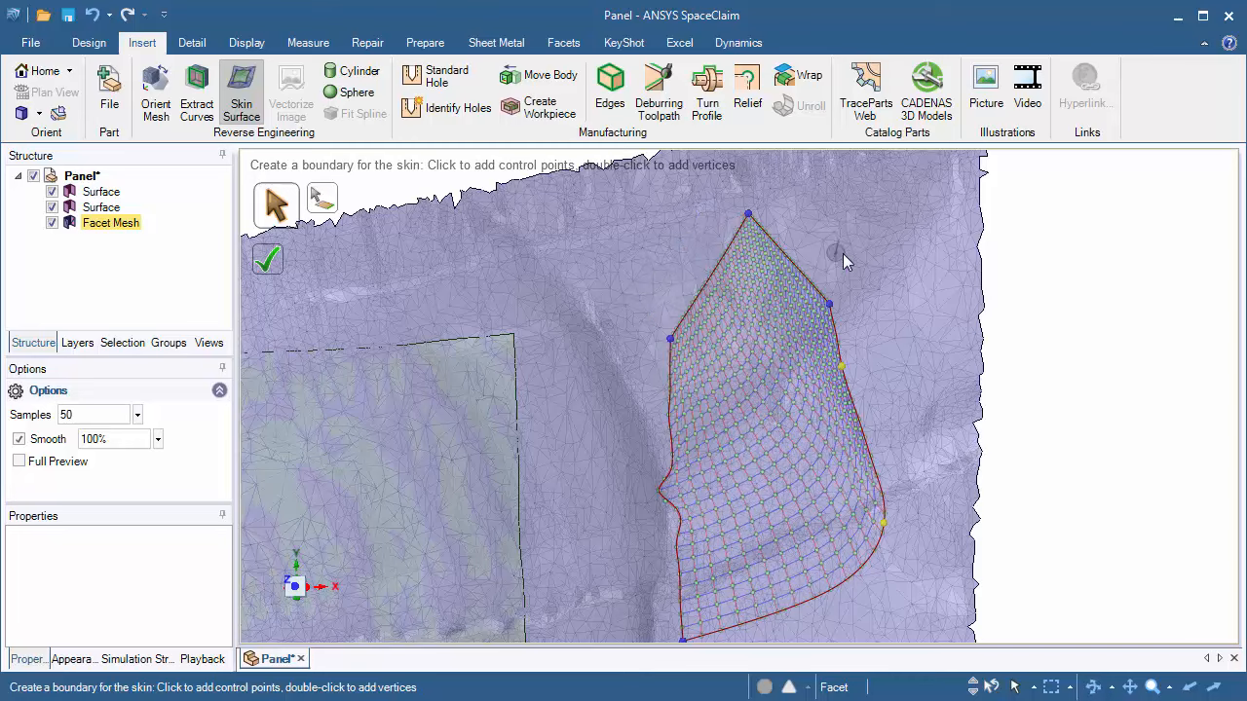
pyautogui.moveTo(842, 255); pyautogui.dragTo(871, 370, button='middle')
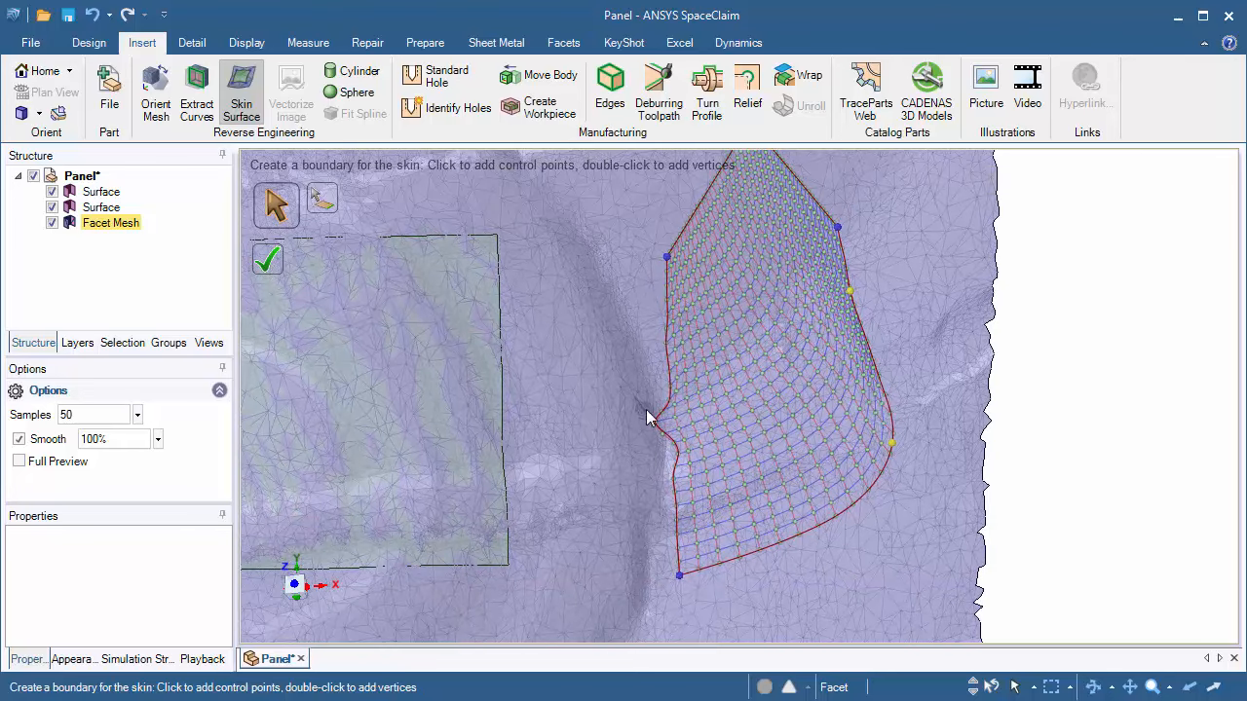
pyautogui.moveTo(651, 417); pyautogui.dragTo(676, 431)
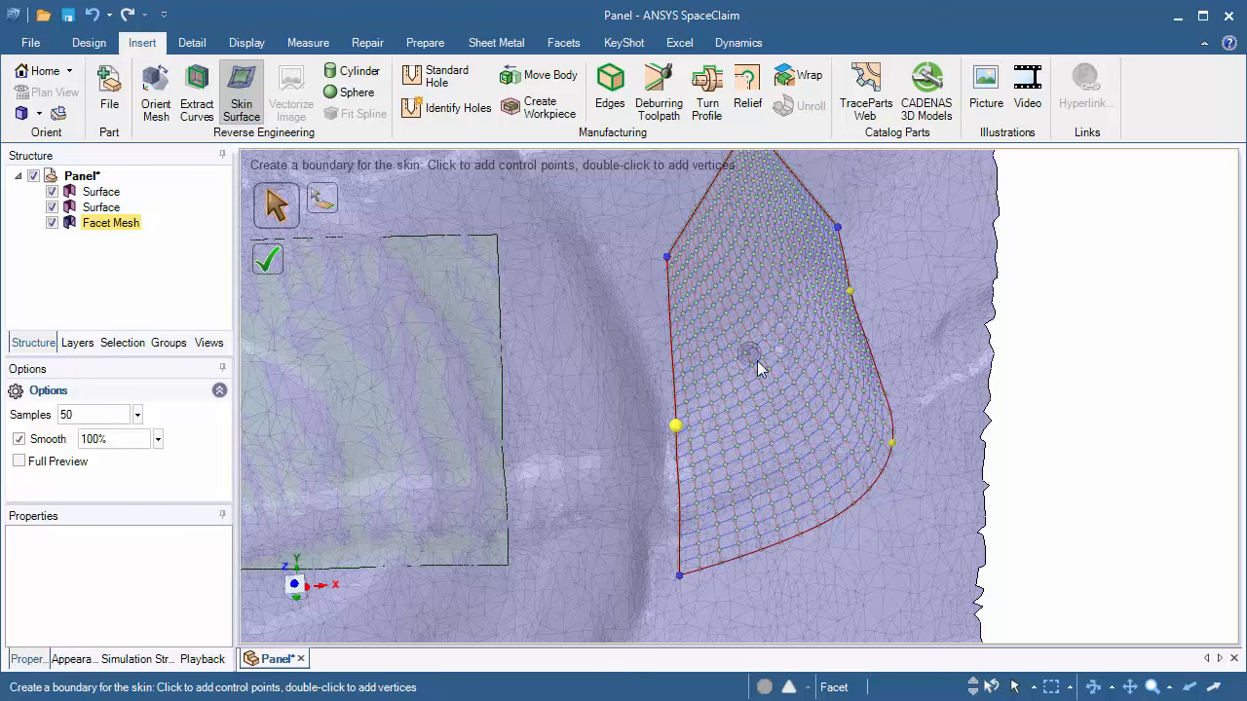
pyautogui.moveTo(746, 354); pyautogui.dragTo(763, 327, button='middle')
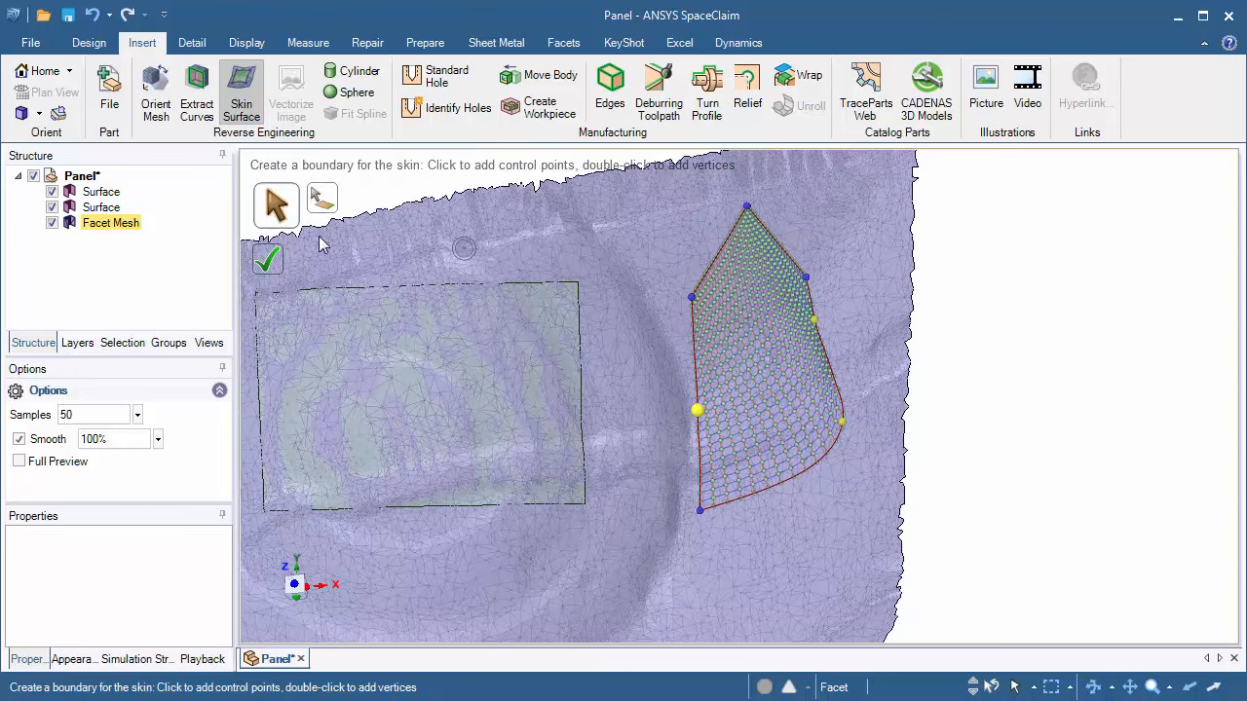
pyautogui.click(271, 276)
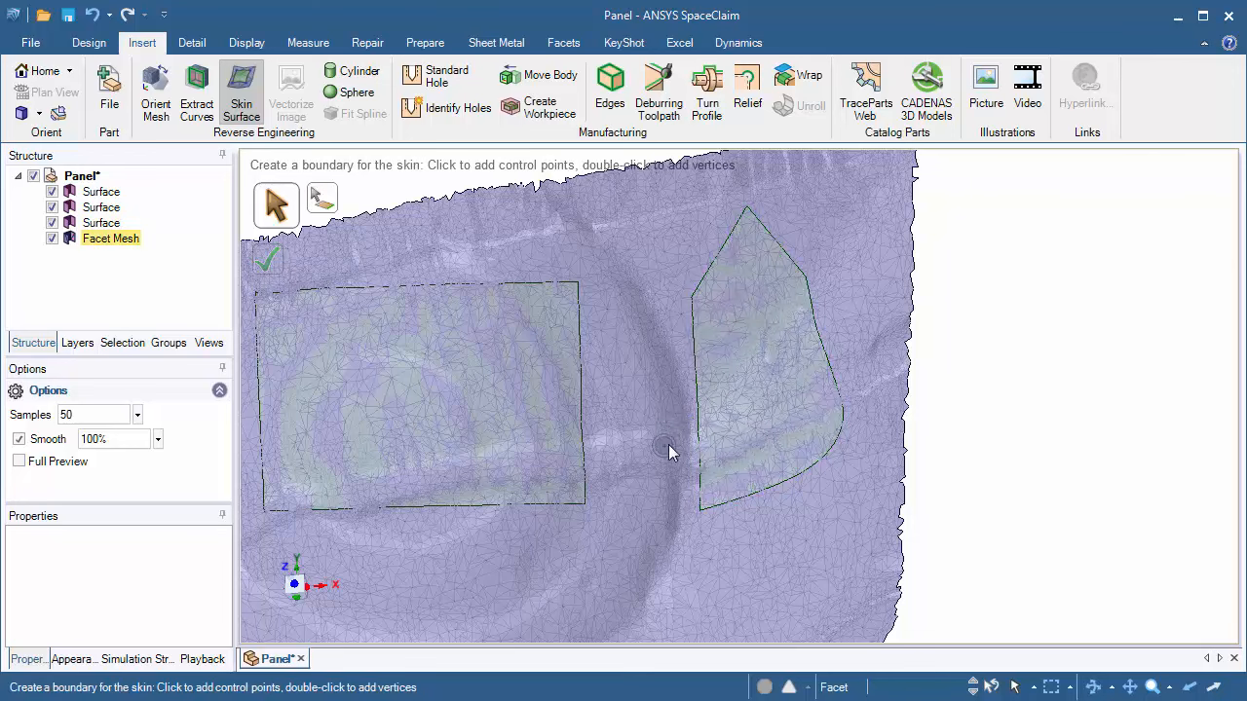
# Step: Create a four-sided skin surface above the new patch, snapping its boundary to the patch's upper vertices
pyautogui.scroll(3, 668, 445)
pyautogui.moveTo(624, 328); pyautogui.dragTo(710, 524, button='middle')
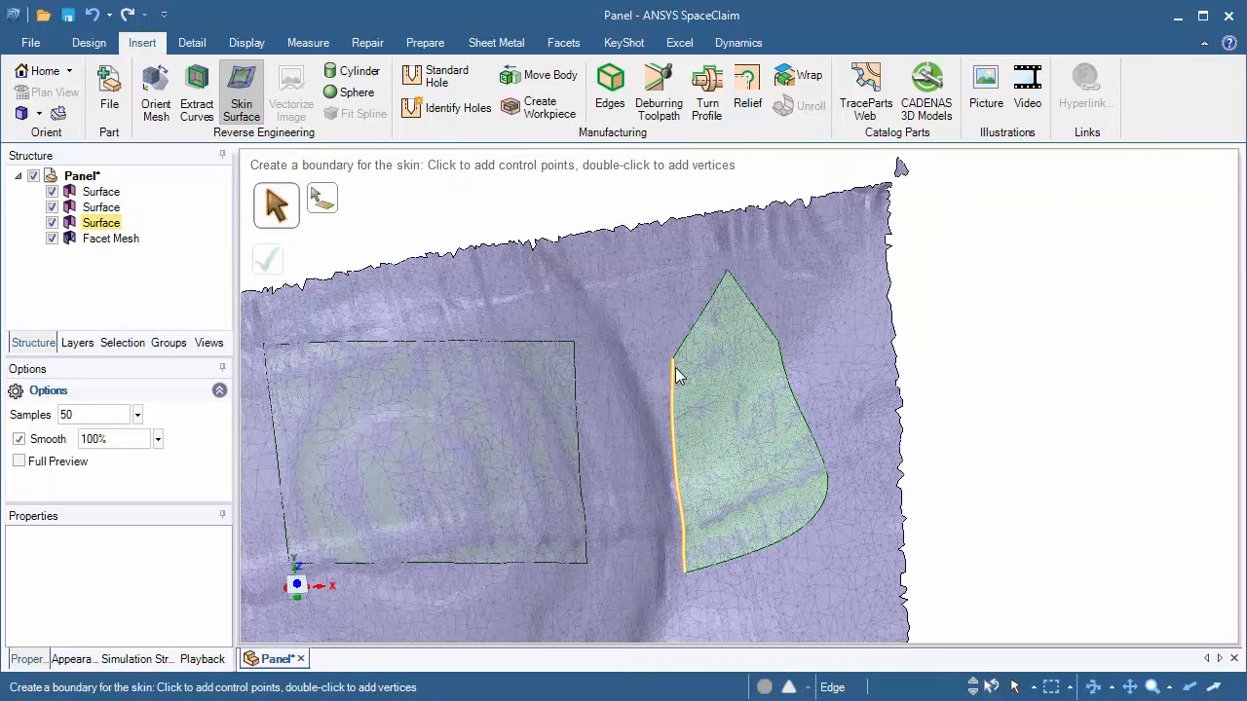
pyautogui.keyDown('ctrl'); pyautogui.moveTo(675, 375); pyautogui.dragTo(682, 440, button='middle'); pyautogui.keyUp('ctrl')
pyautogui.keyDown('shift'); pyautogui.moveTo(657, 257); pyautogui.dragTo(654, 344, button='middle'); pyautogui.keyUp('shift')
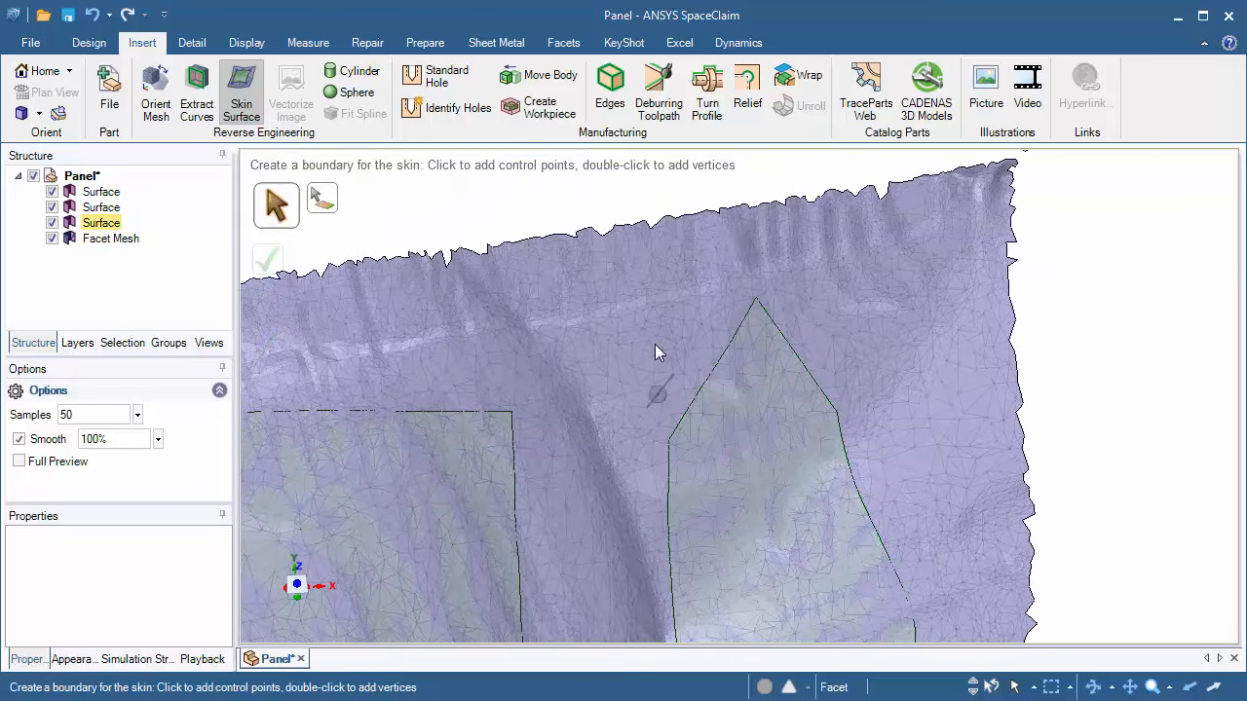
pyautogui.click(668, 439)
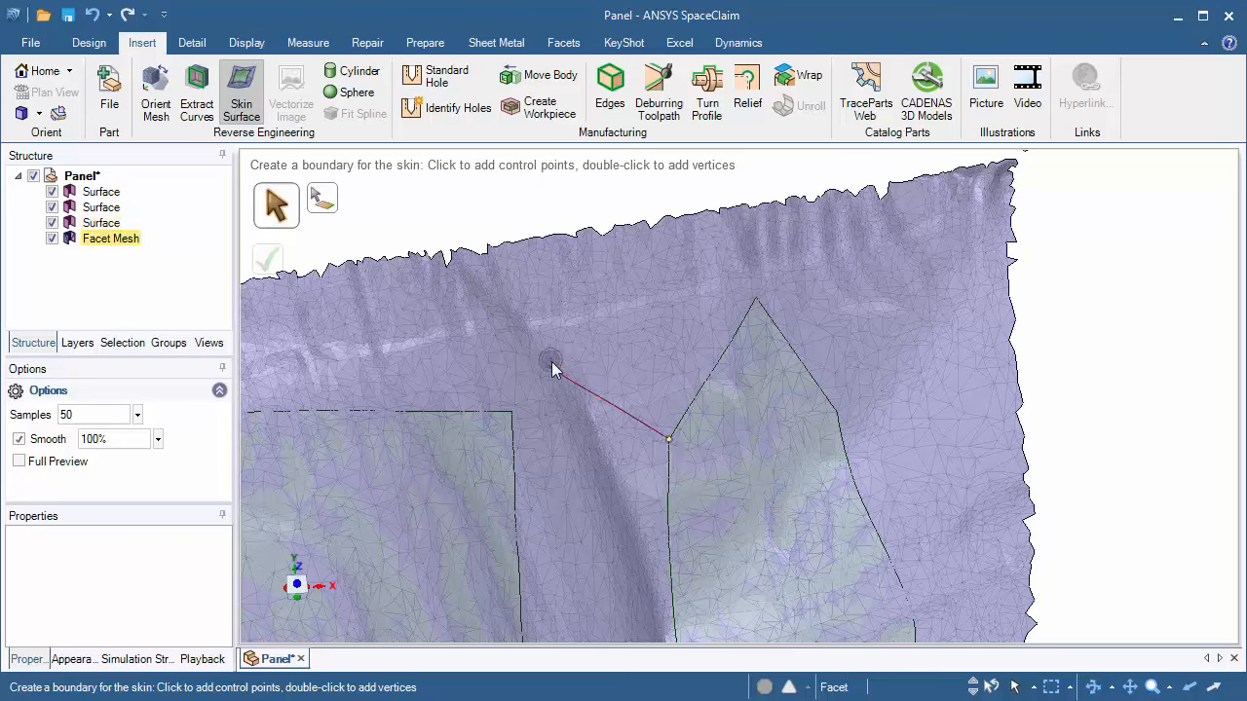
pyautogui.click(664, 259)
pyautogui.click(756, 298)
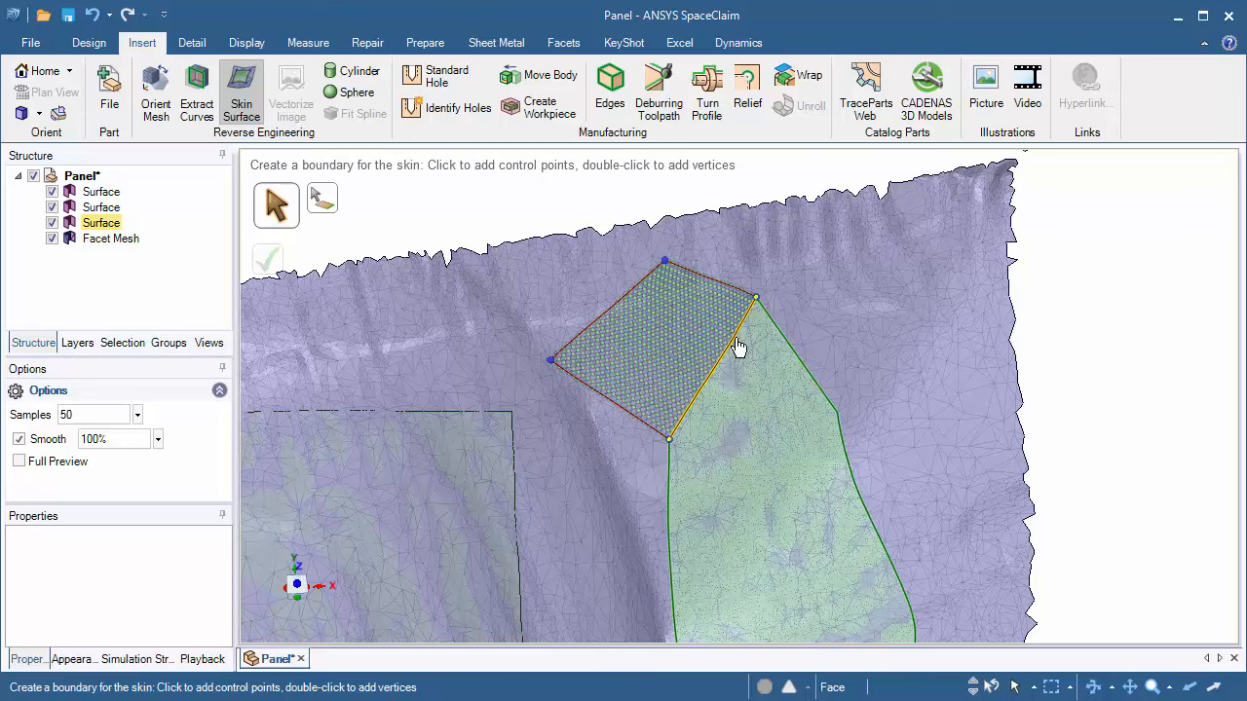
pyautogui.scroll(1, 746, 341)
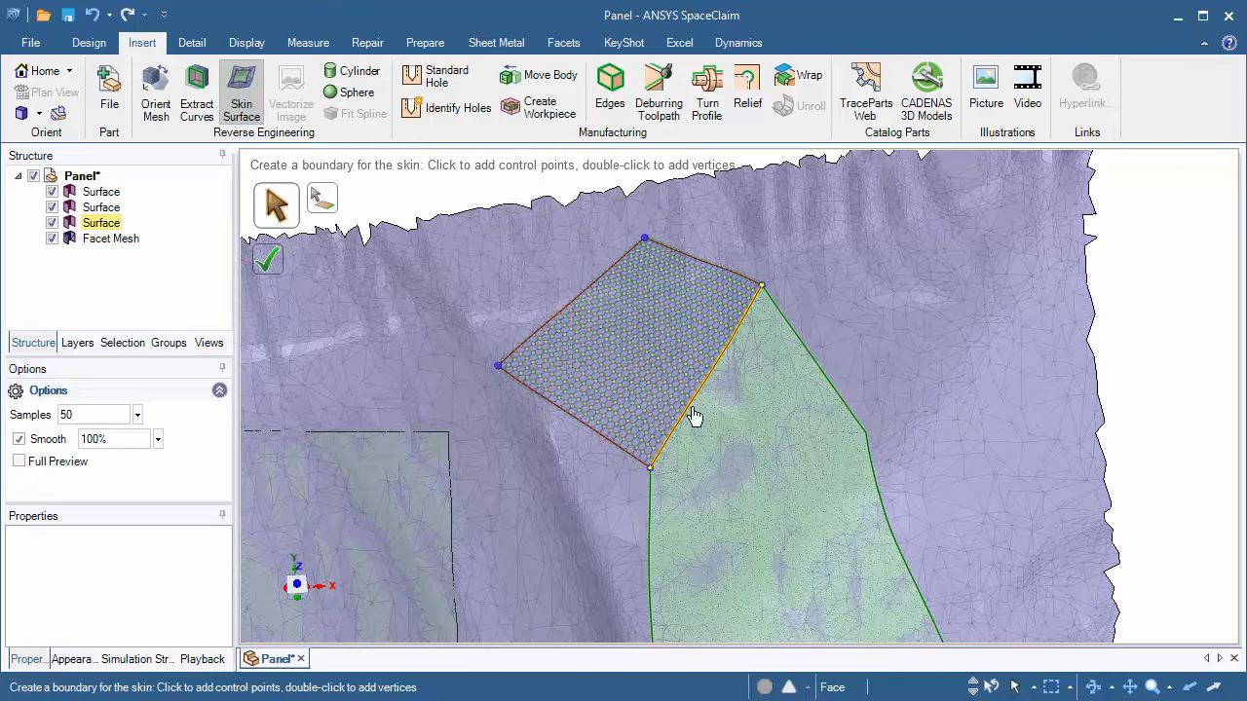
pyautogui.click(268, 258)
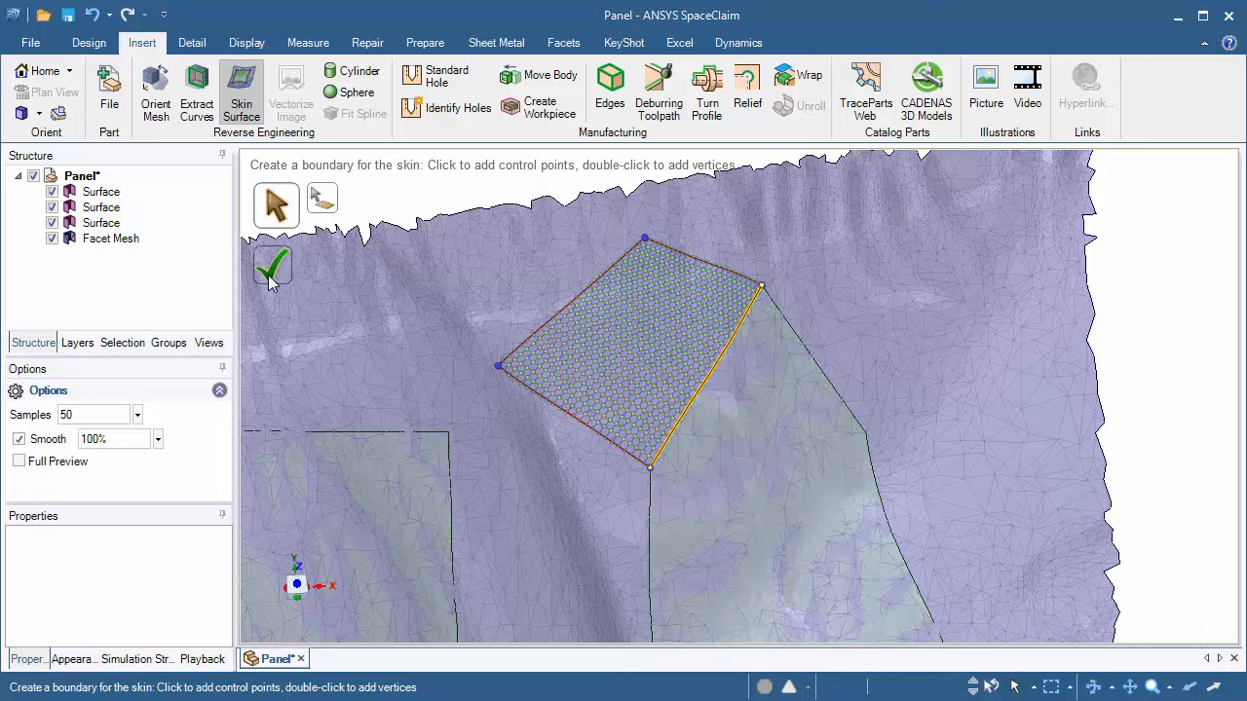
# Step: Skin the gap between the rectangle and the new quad, snapping to their corners and bending the lower edge
pyautogui.click(496, 366)
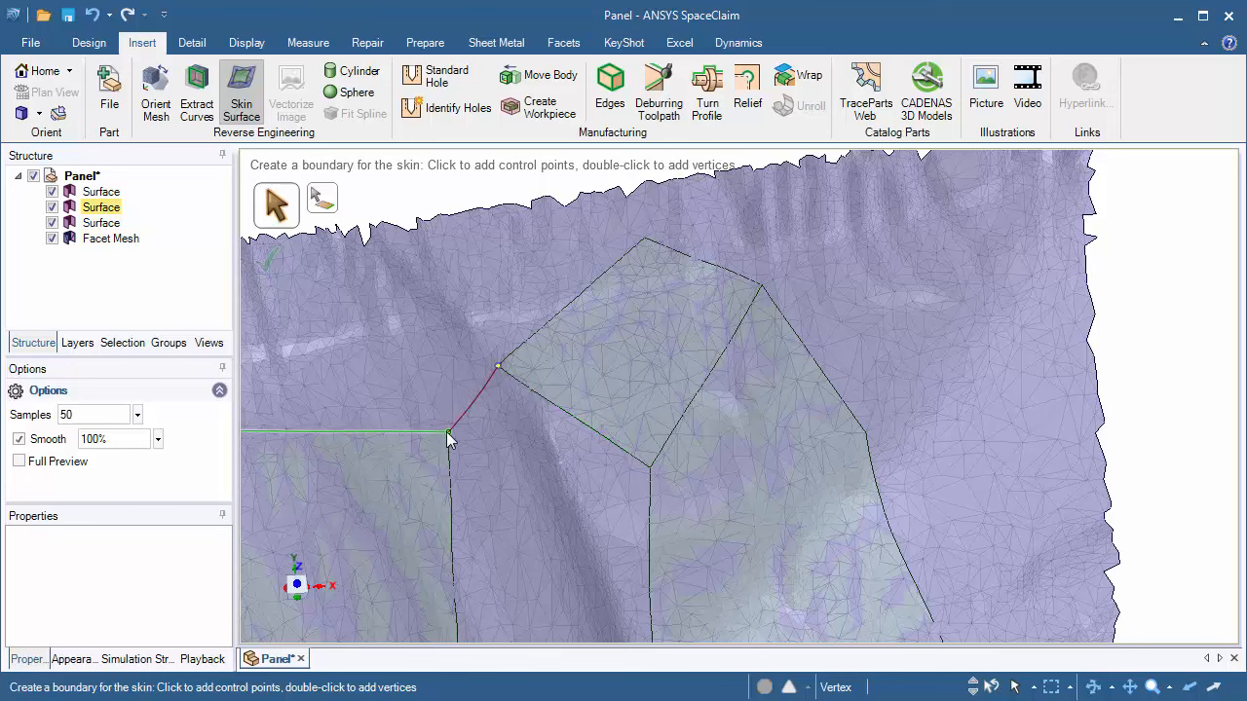
pyautogui.click(446, 432)
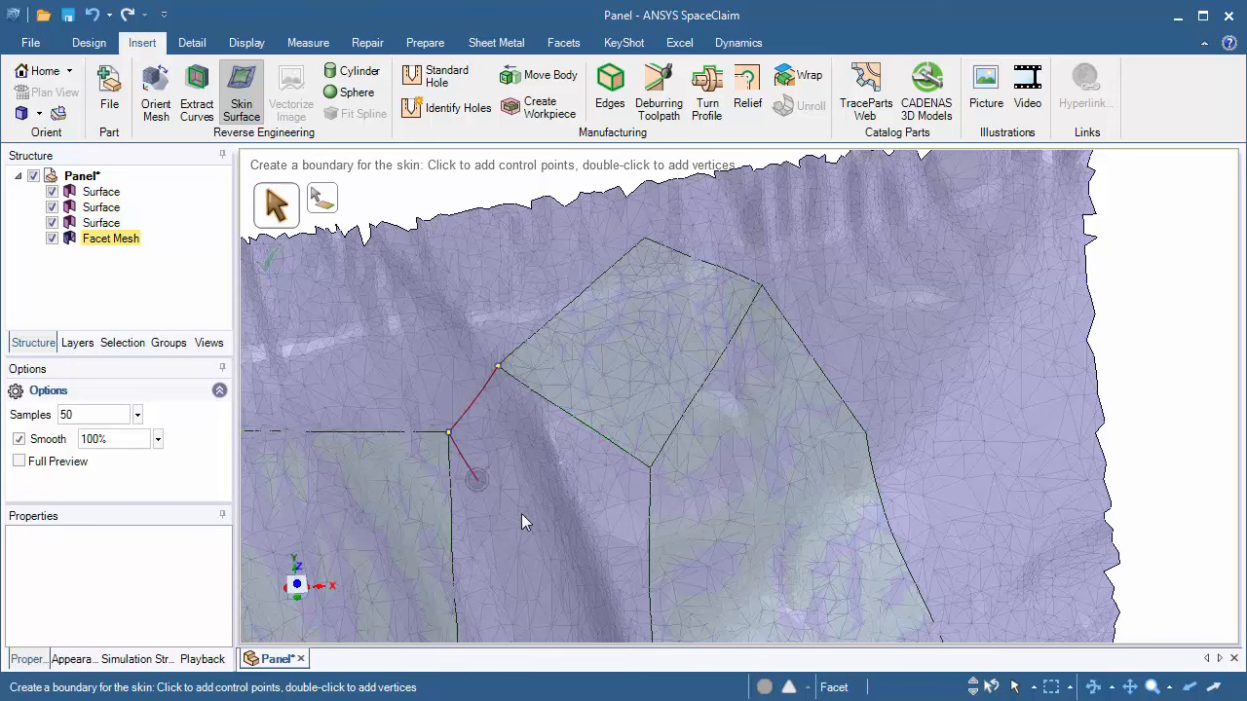
pyautogui.click(649, 557)
pyautogui.scroll(3, 610, 583)
pyautogui.moveTo(596, 564)
pyautogui.mouseDown(button='middle')
pyautogui.moveTo(454, 543)
pyautogui.moveTo(408, 411)
pyautogui.mouseUp(button='middle')
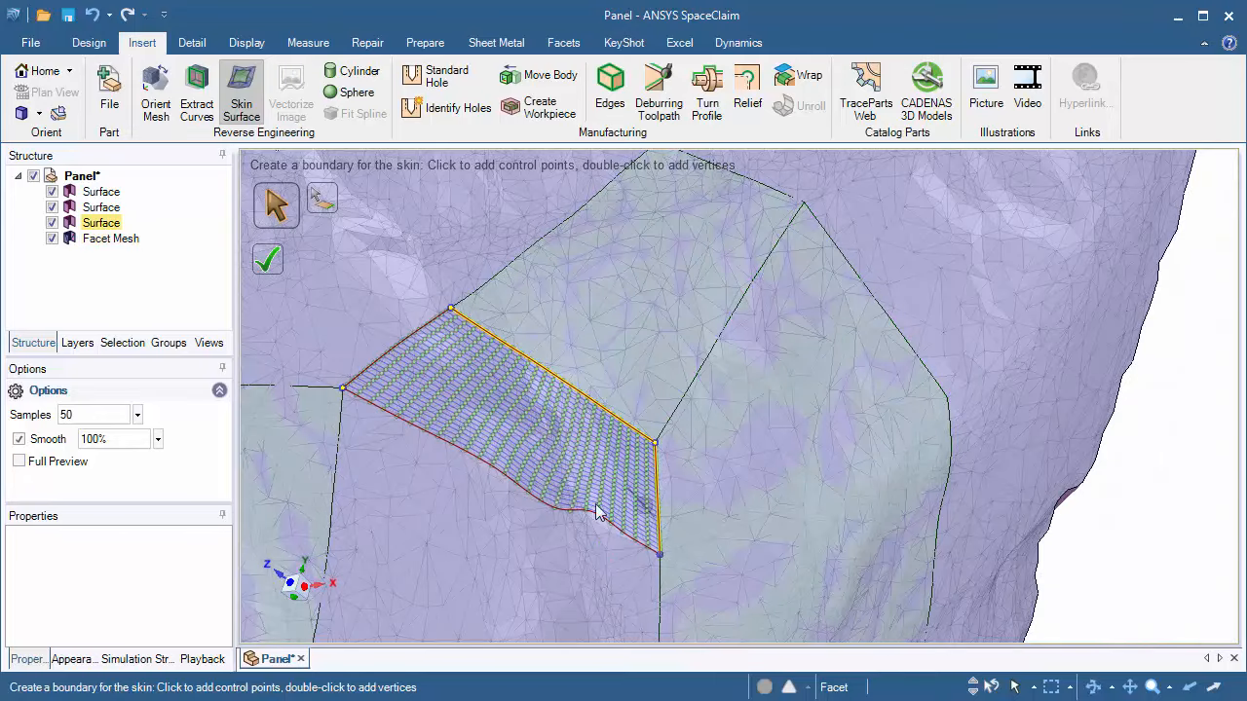
pyautogui.moveTo(513, 456)
pyautogui.mouseDown()
pyautogui.moveTo(505, 488)
pyautogui.moveTo(501, 473)
pyautogui.mouseUp()
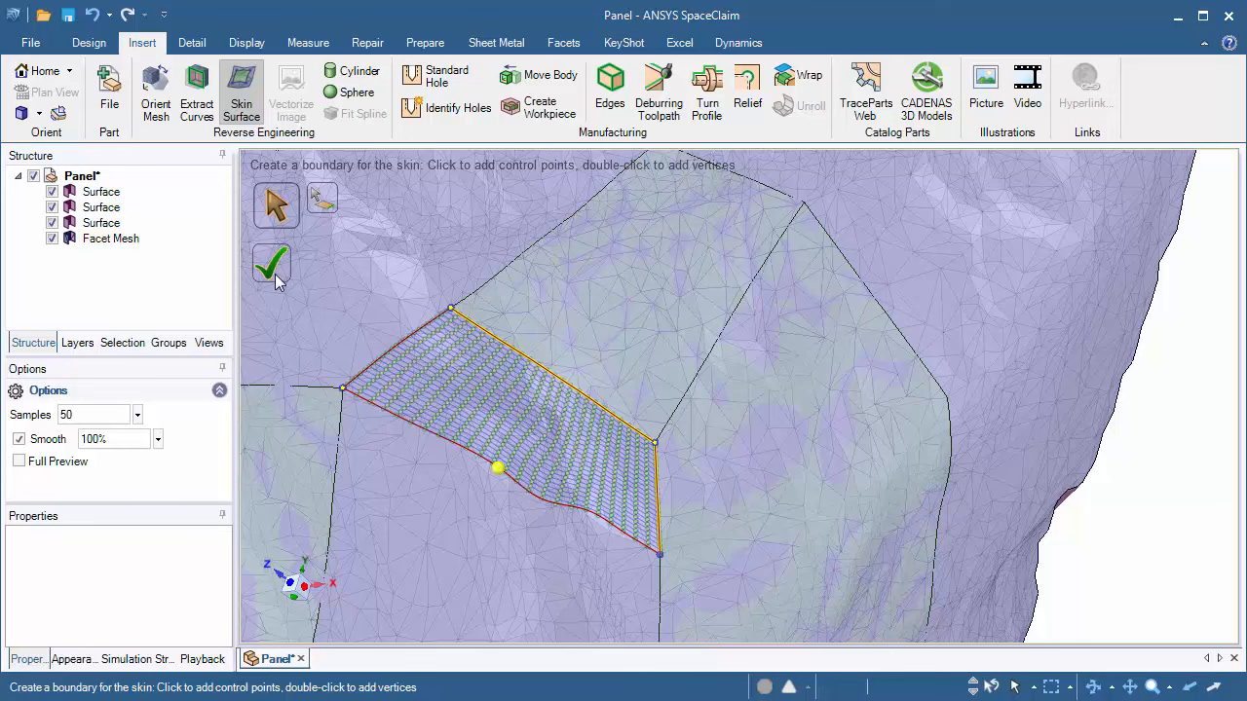
pyautogui.keyDown('ctrl'); pyautogui.moveTo(533, 413); pyautogui.dragTo(626, 281, button='middle'); pyautogui.keyUp('ctrl')
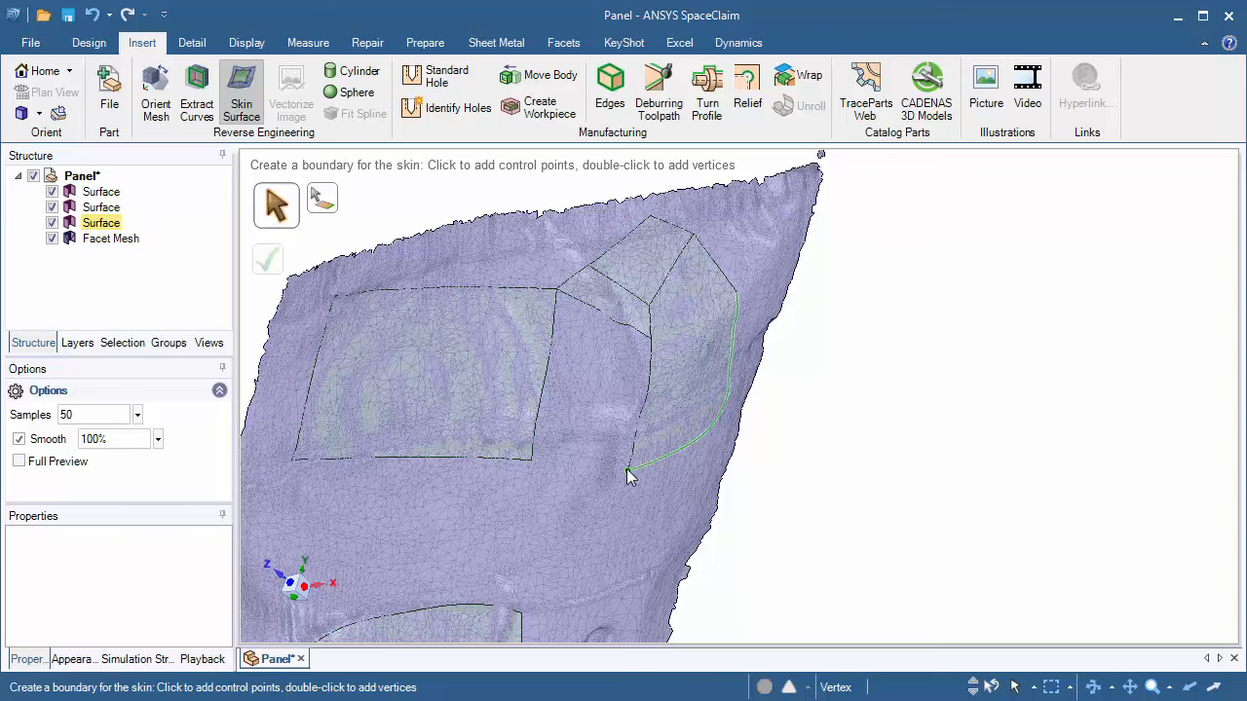
# Step: Use Select Geometry to skin between the rectangle's bottom edge and the lower patch's top edge
pyautogui.keyDown('shift'); pyautogui.moveTo(468, 492); pyautogui.dragTo(537, 405, button='middle'); pyautogui.keyUp('shift')
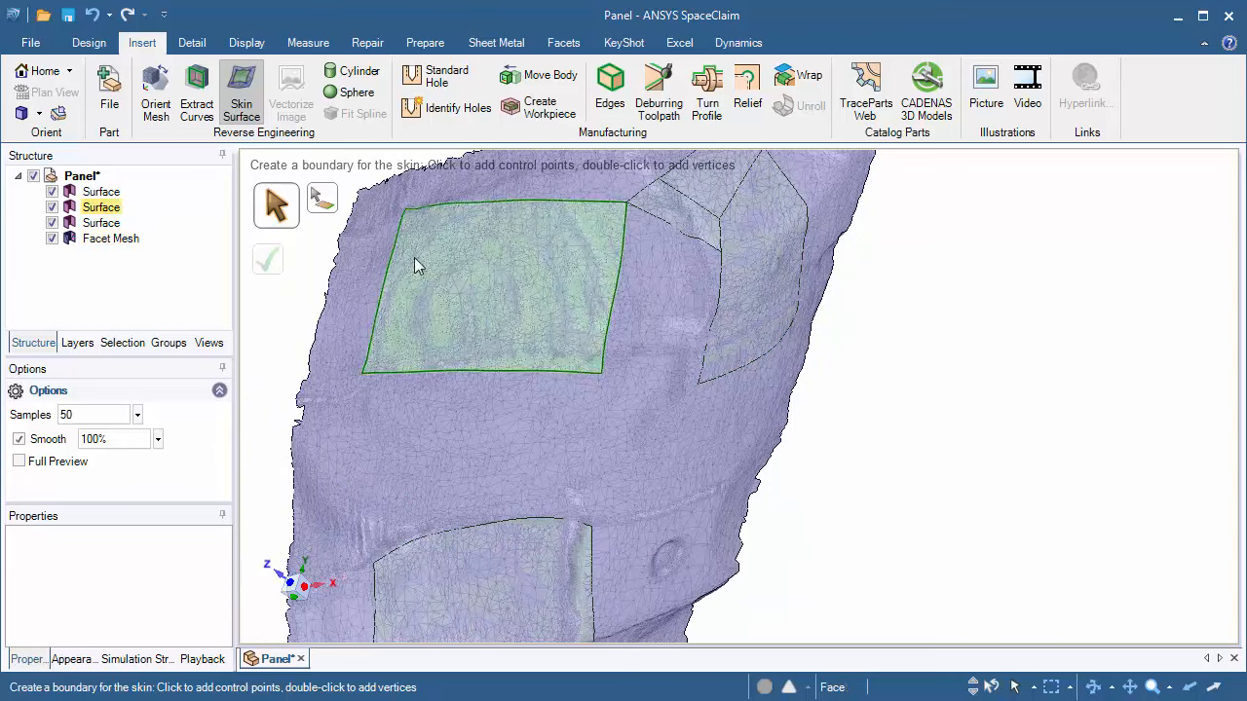
pyautogui.click(325, 213)
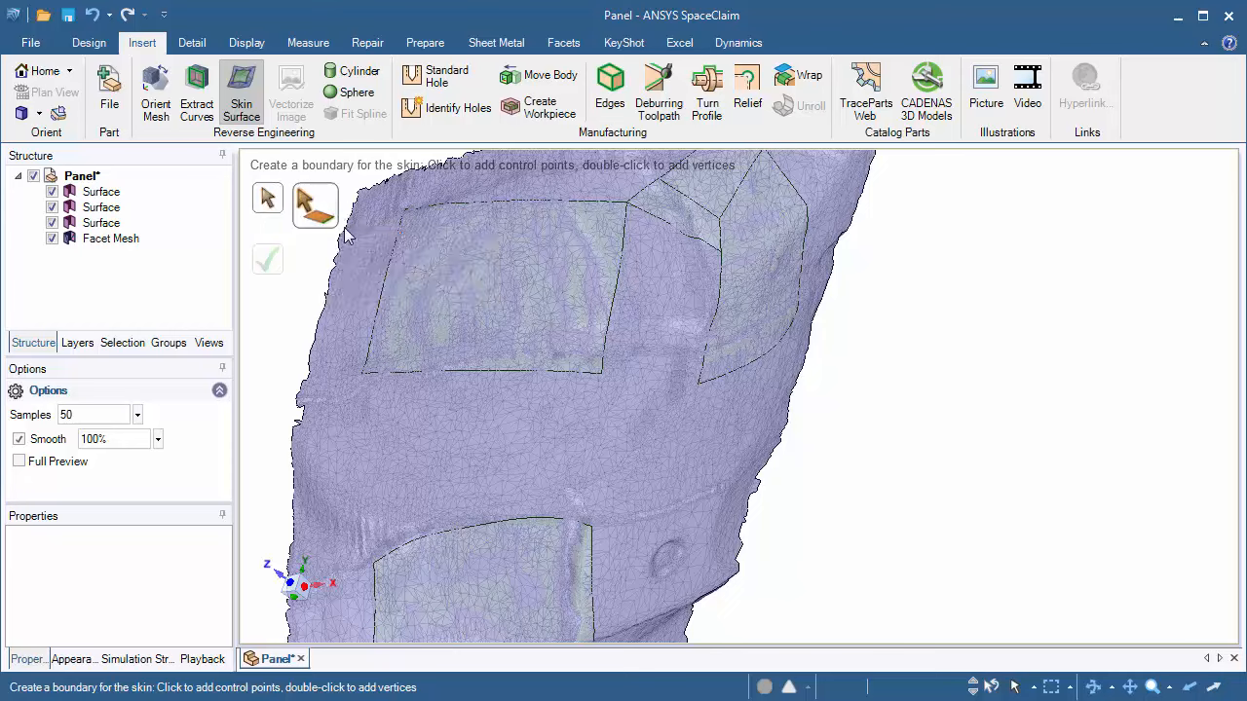
pyautogui.click(464, 371)
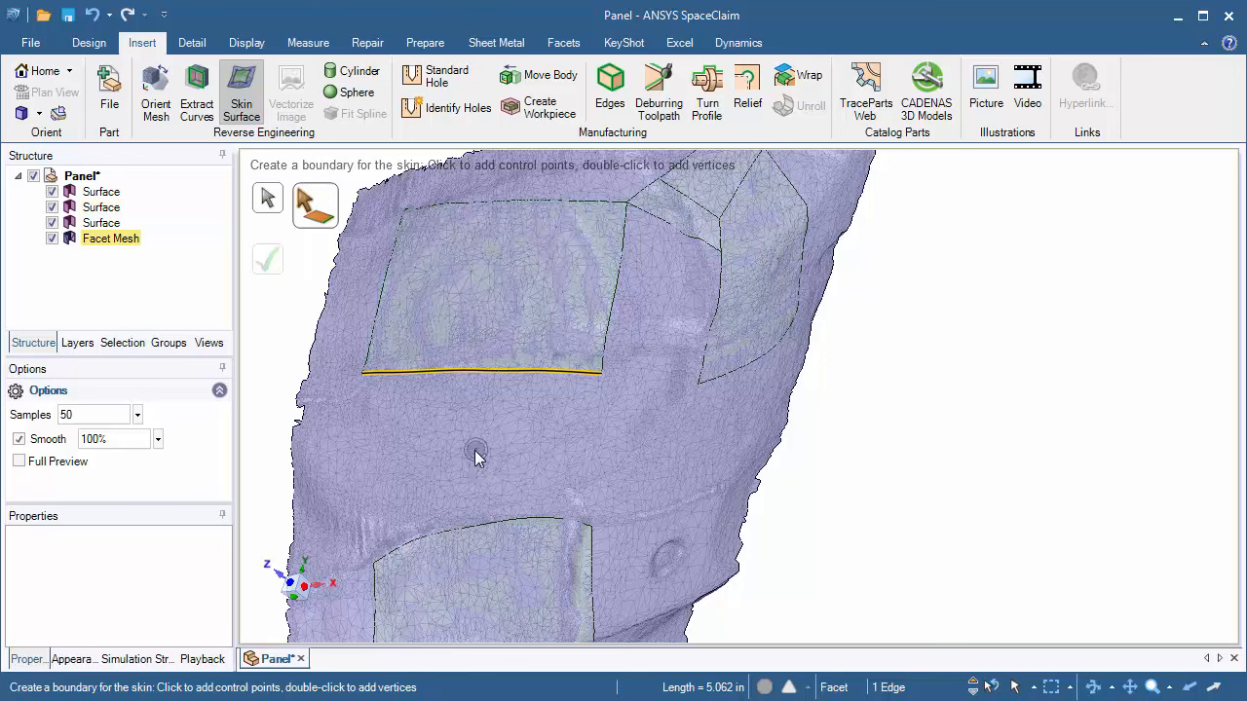
pyautogui.click(474, 530)
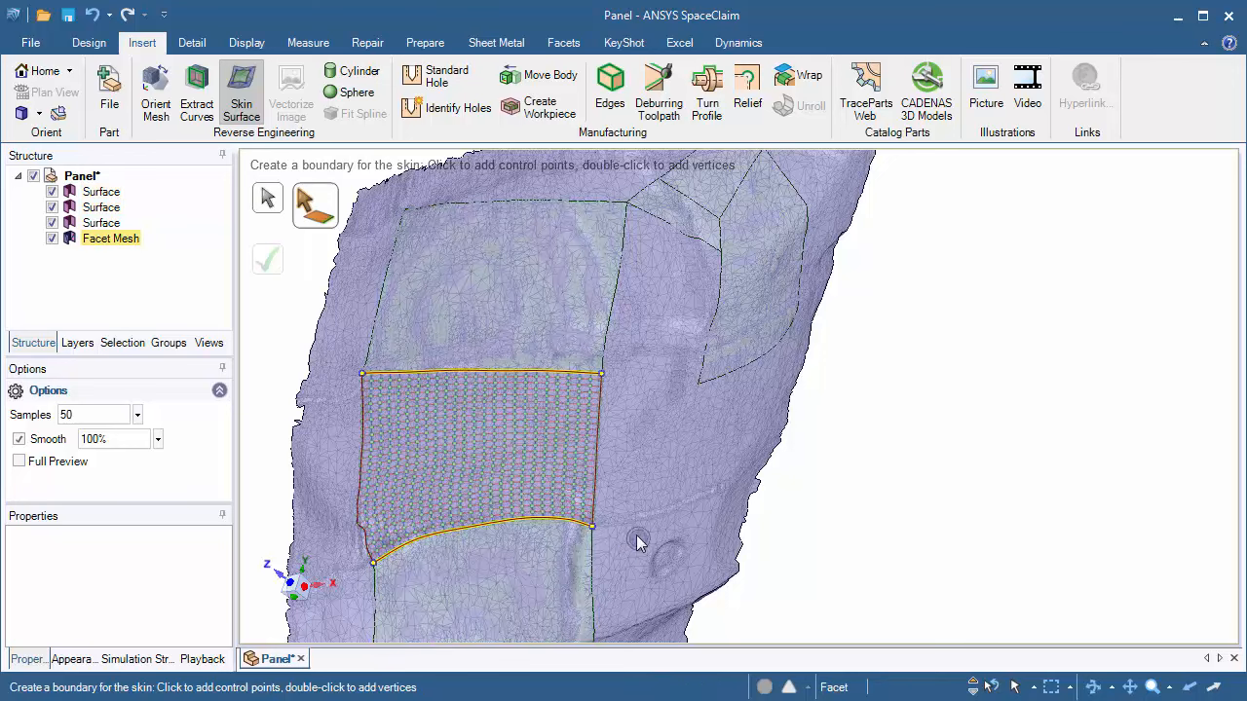
# Step: Curve both side edges of the edge-based skin with control points and complete the surface
pyautogui.moveTo(636, 534)
pyautogui.mouseDown(button='middle')
pyautogui.moveTo(676, 544)
pyautogui.moveTo(665, 548)
pyautogui.mouseUp(button='middle')
pyautogui.scroll(1, 532, 495)
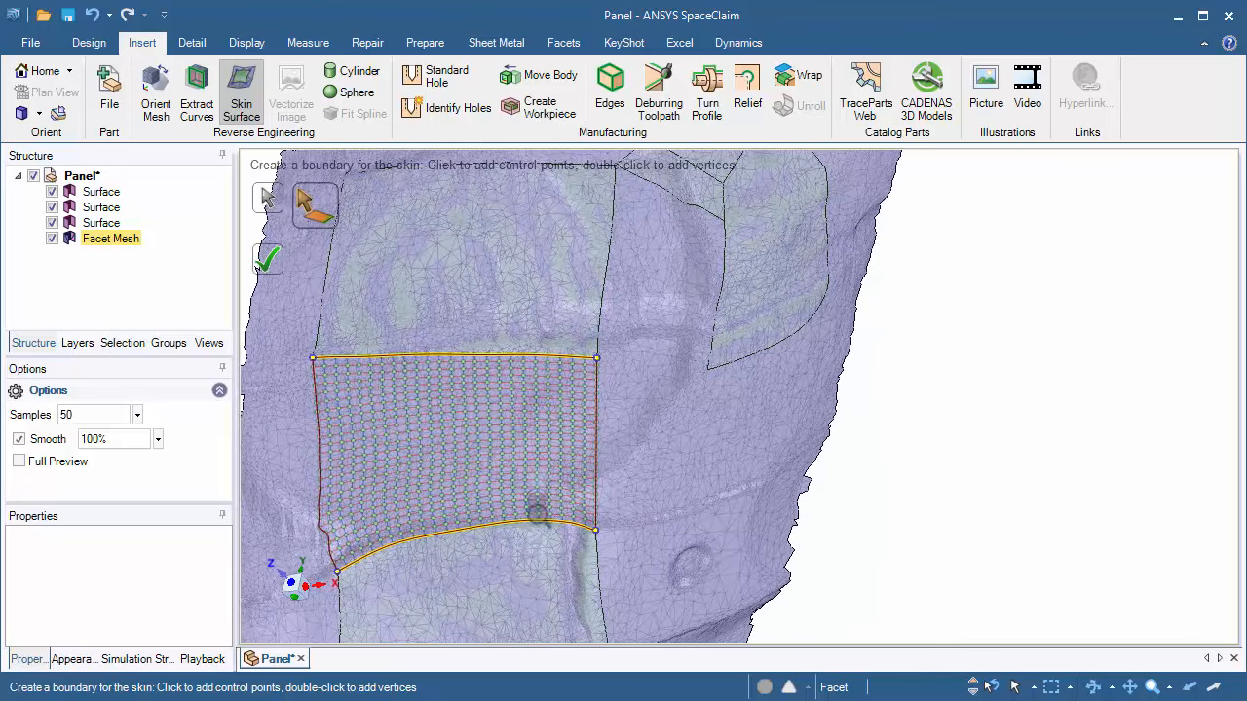
pyautogui.keyDown('ctrl'); pyautogui.moveTo(537, 510); pyautogui.dragTo(658, 474, button='middle'); pyautogui.keyUp('ctrl')
pyautogui.moveTo(446, 440); pyautogui.dragTo(469, 423)
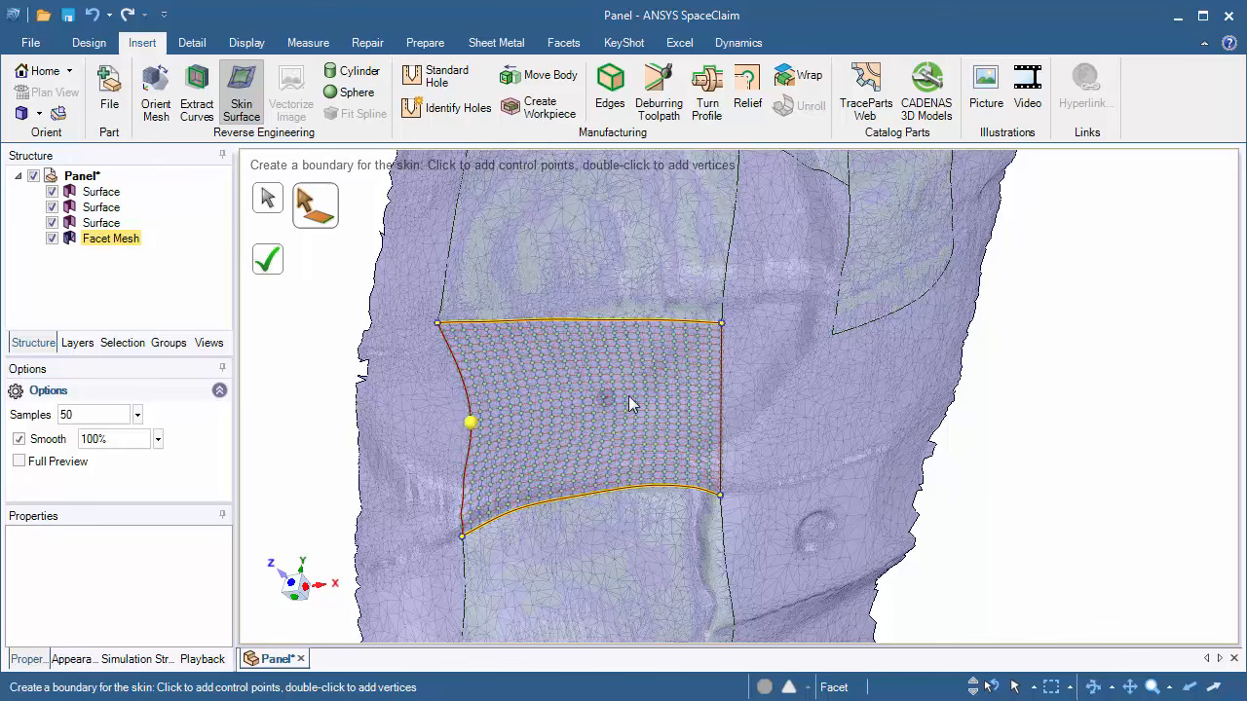
pyautogui.moveTo(718, 406)
pyautogui.mouseDown()
pyautogui.moveTo(681, 410)
pyautogui.moveTo(719, 411)
pyautogui.mouseUp()
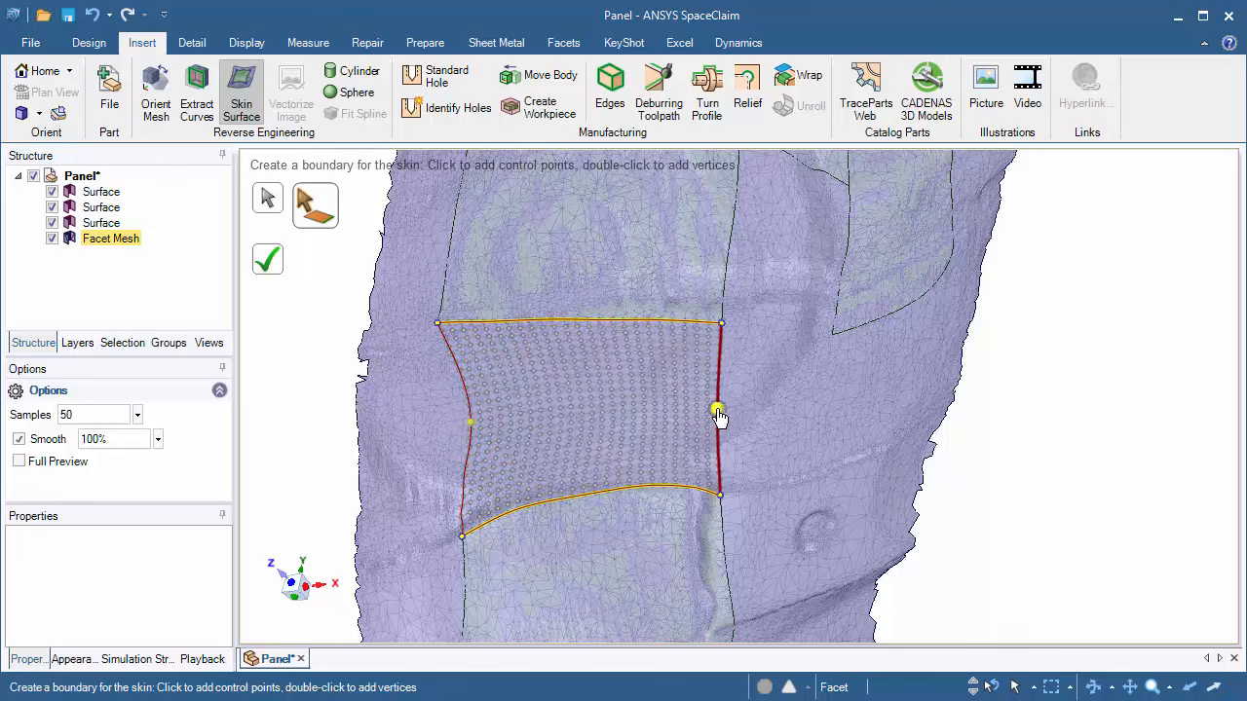
pyautogui.click(267, 259)
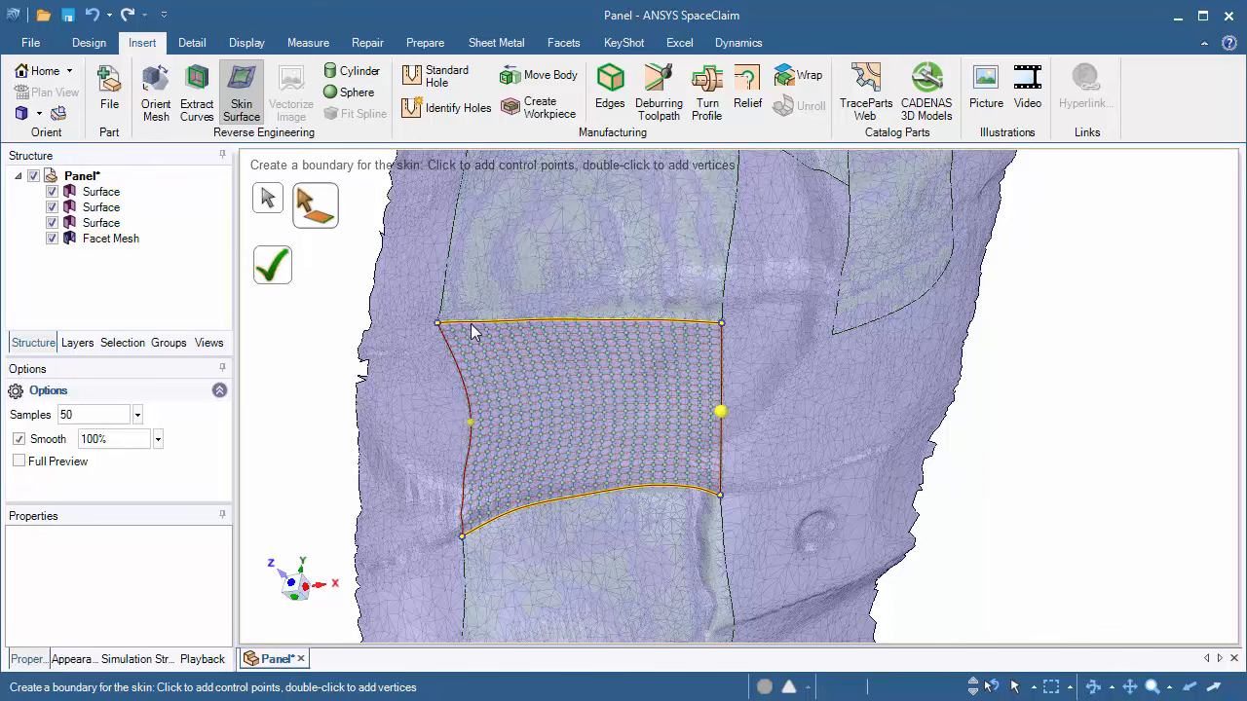
pyautogui.keyDown('shift'); pyautogui.moveTo(782, 321); pyautogui.dragTo(709, 380, button='middle'); pyautogui.keyUp('shift')
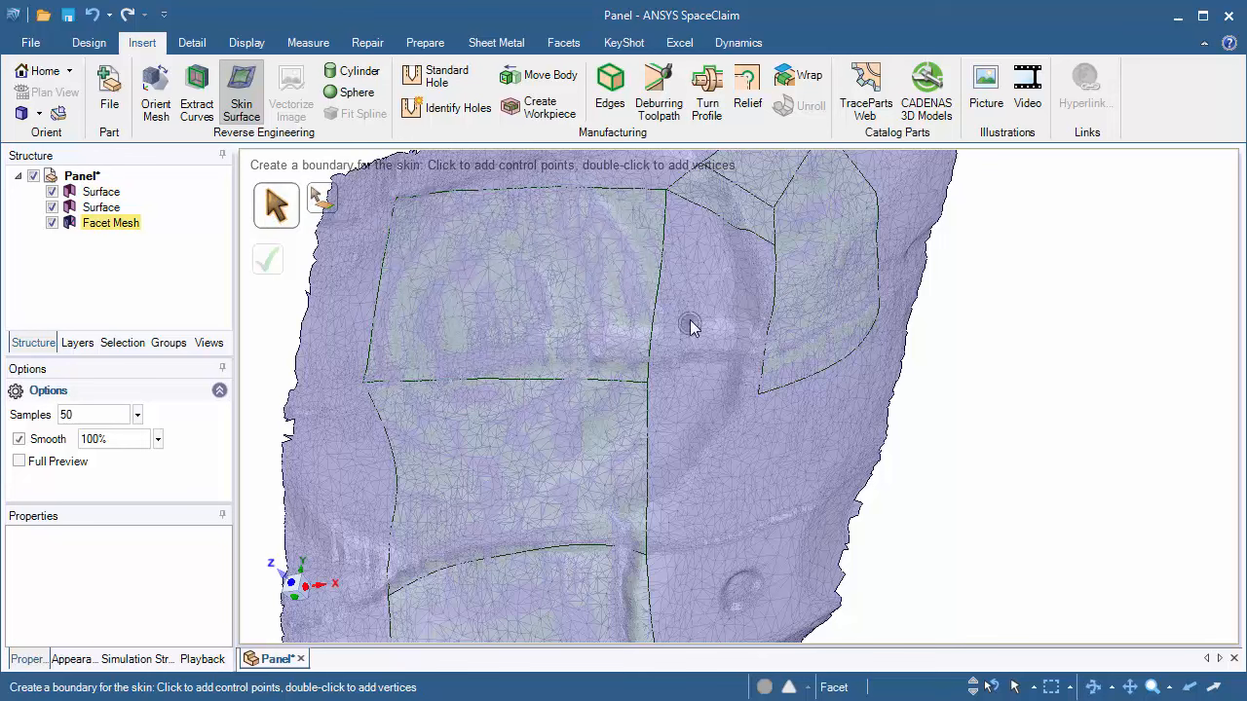
# Step: Outline a skin boundary in the gap between the rectangle and the right-hand patch, snapping to their vertices
pyautogui.click(657, 315)
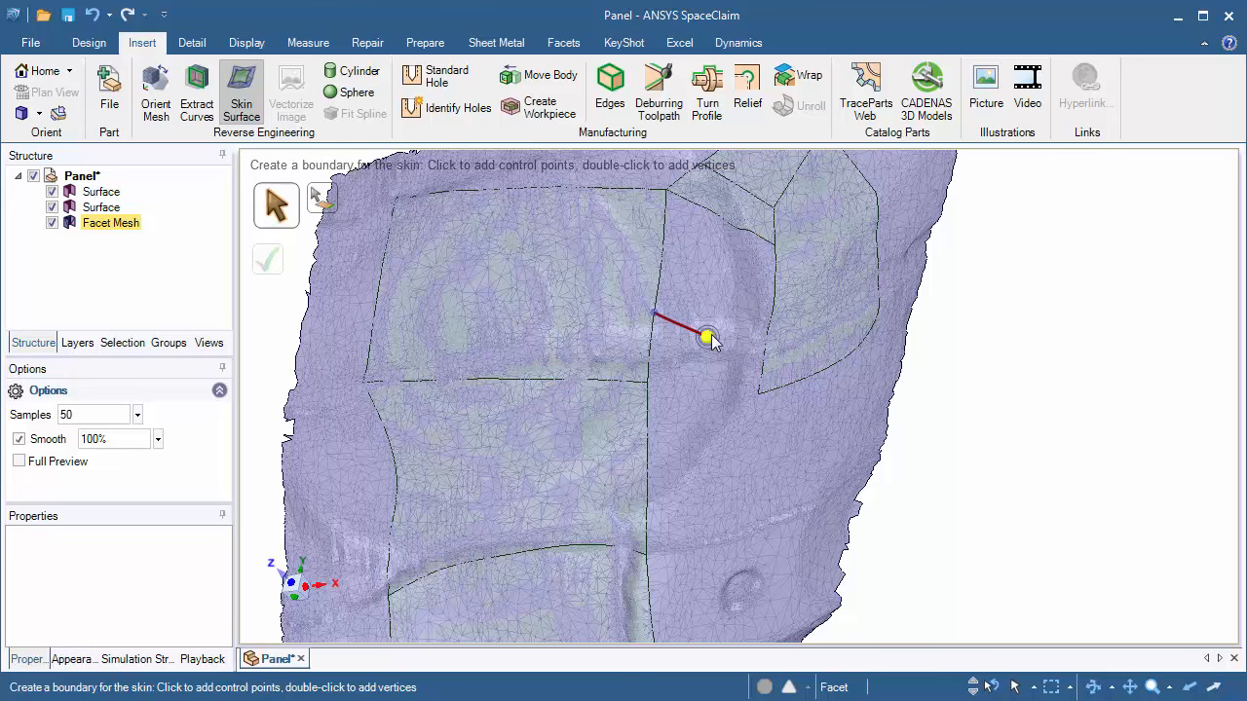
pyautogui.click(708, 337)
pyautogui.click(767, 329)
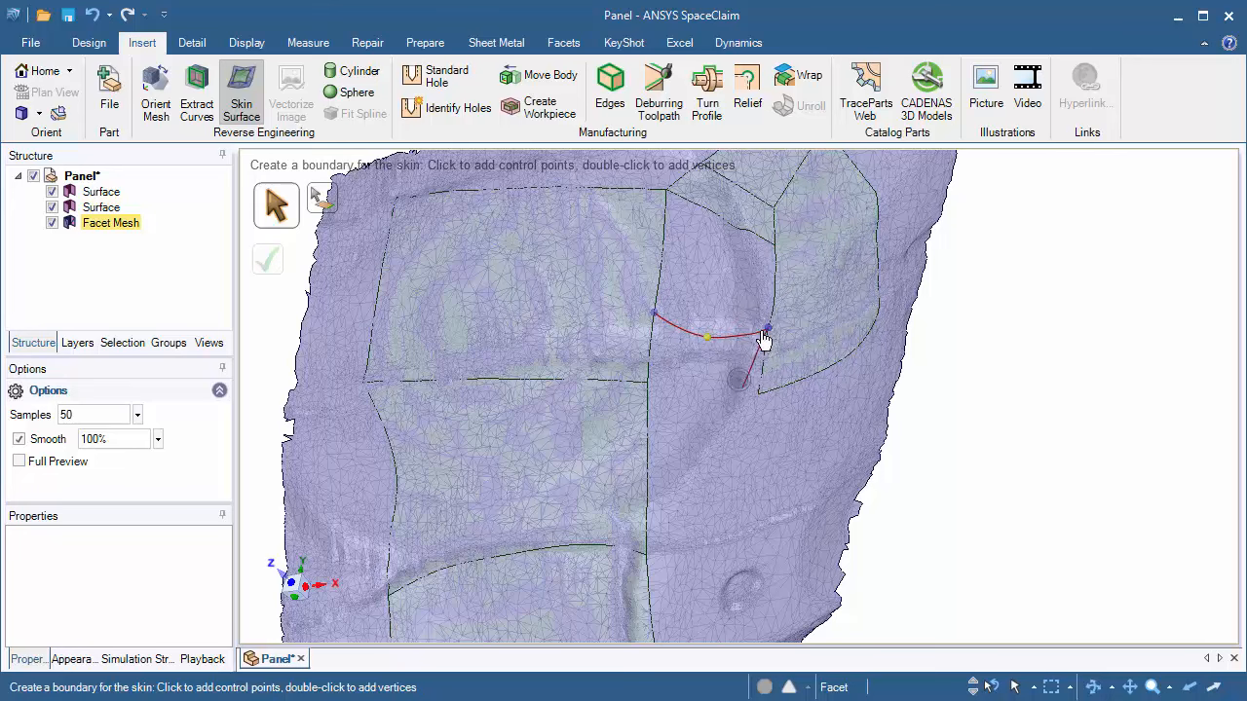
pyautogui.scroll(3, 768, 292)
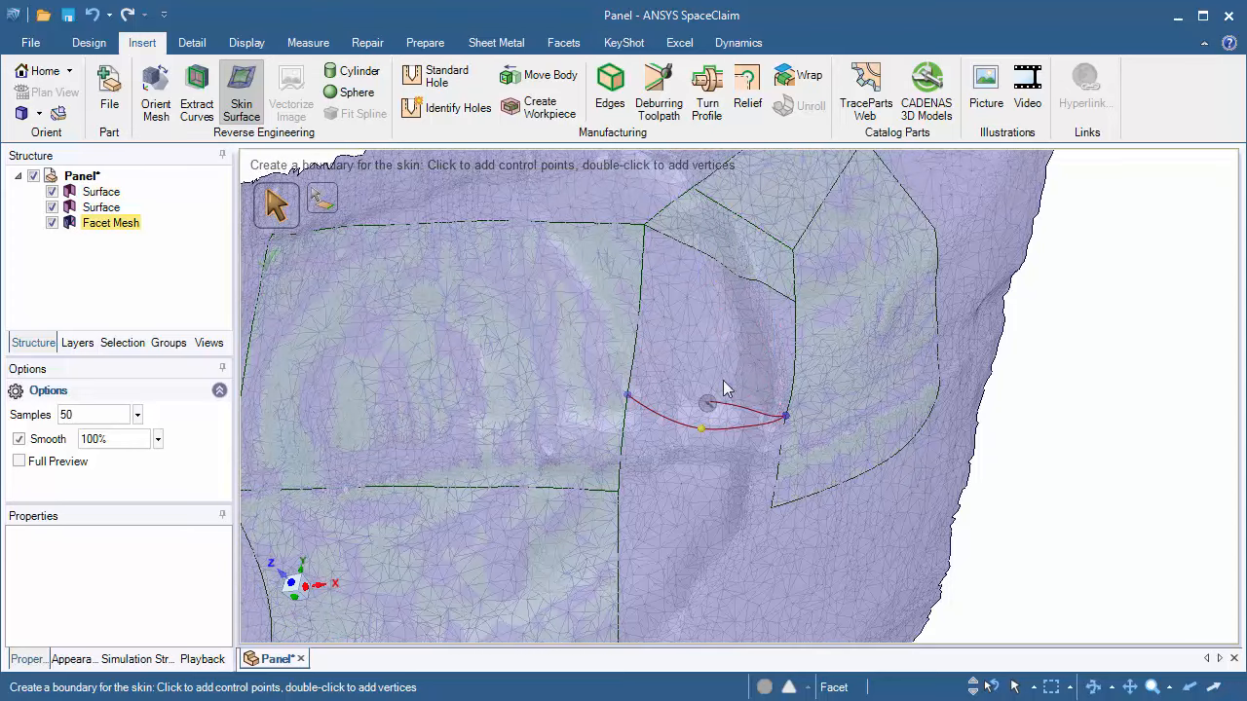
pyautogui.click(796, 303)
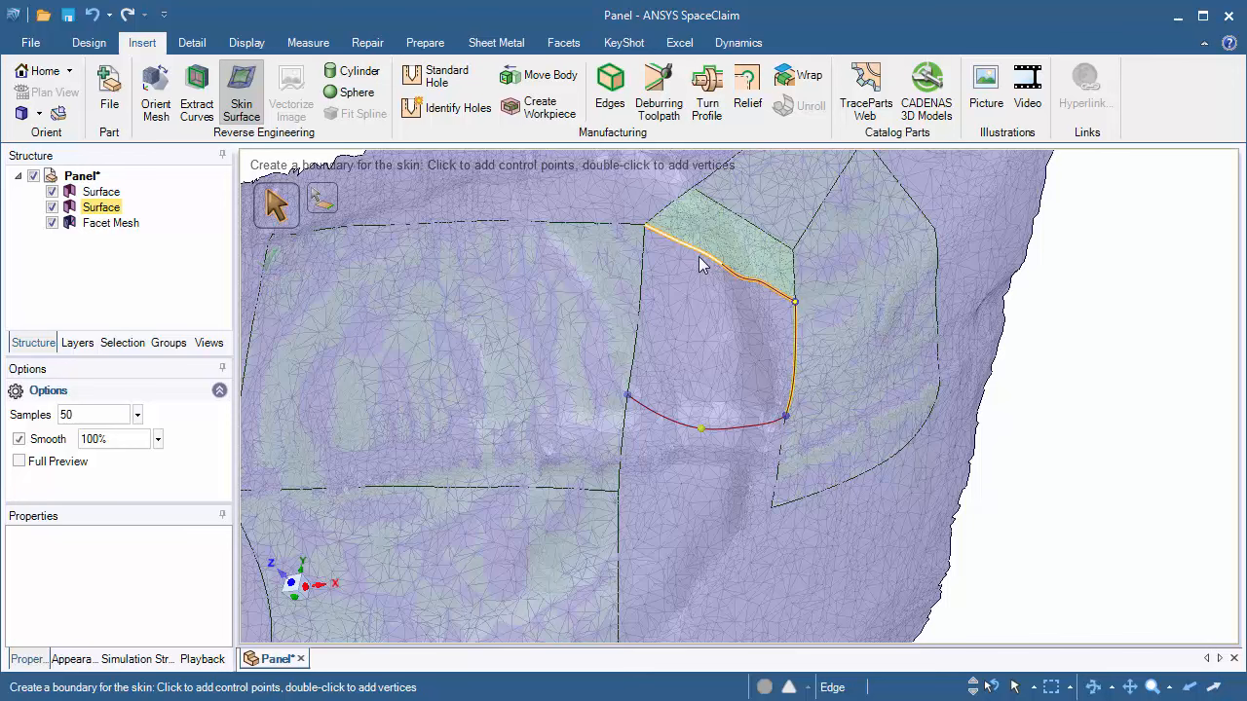
pyautogui.click(644, 229)
pyautogui.moveTo(740, 512)
pyautogui.mouseDown(button='middle')
pyautogui.moveTo(640, 498)
pyautogui.moveTo(735, 512)
pyautogui.mouseUp(button='middle')
pyautogui.keyDown('ctrl'); pyautogui.moveTo(759, 321); pyautogui.dragTo(733, 372, button='middle'); pyautogui.keyUp('ctrl')
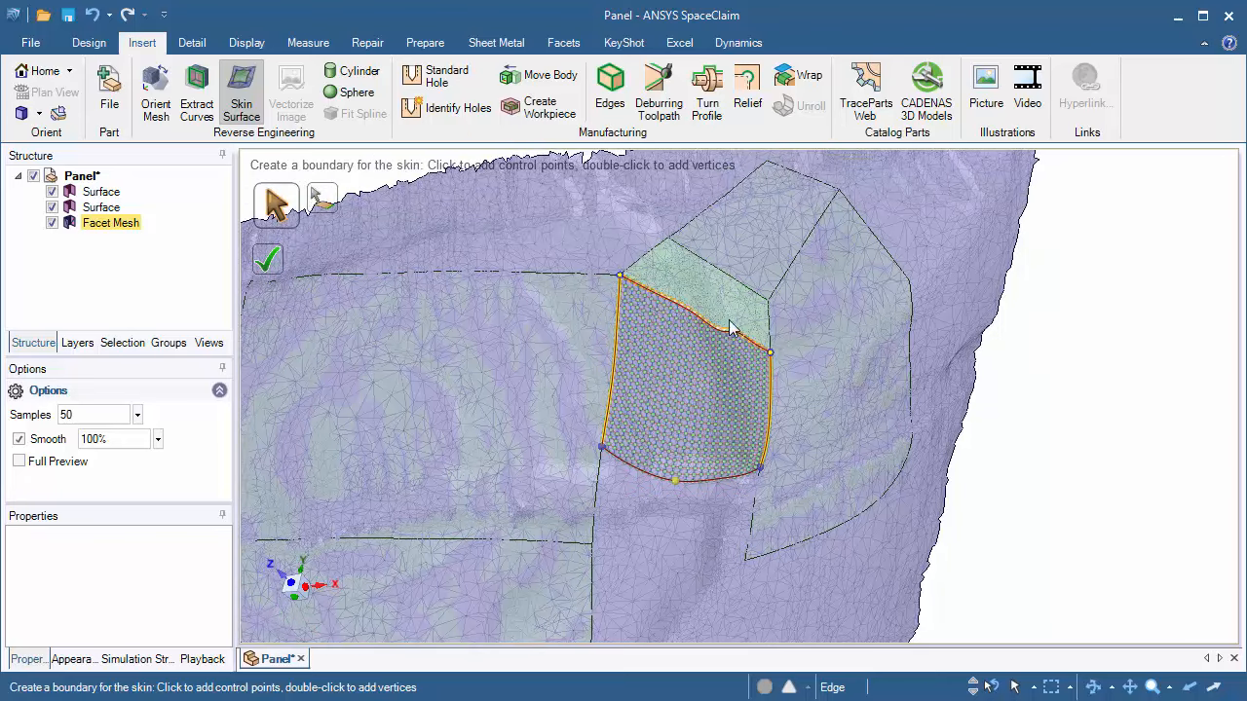
# Step: Complete the skin surface, then undo it
pyautogui.scroll(3, 702, 534)
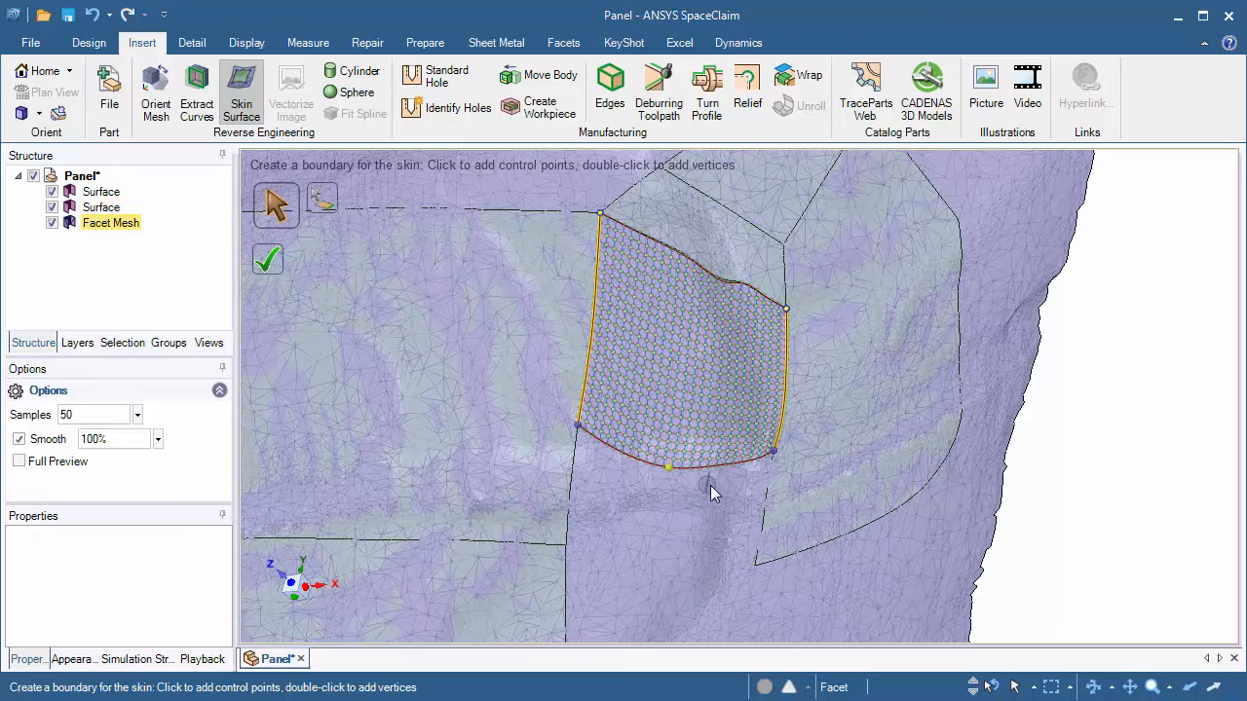
pyautogui.keyDown('ctrl'); pyautogui.moveTo(710, 485); pyautogui.dragTo(709, 505, button='middle'); pyautogui.keyUp('ctrl')
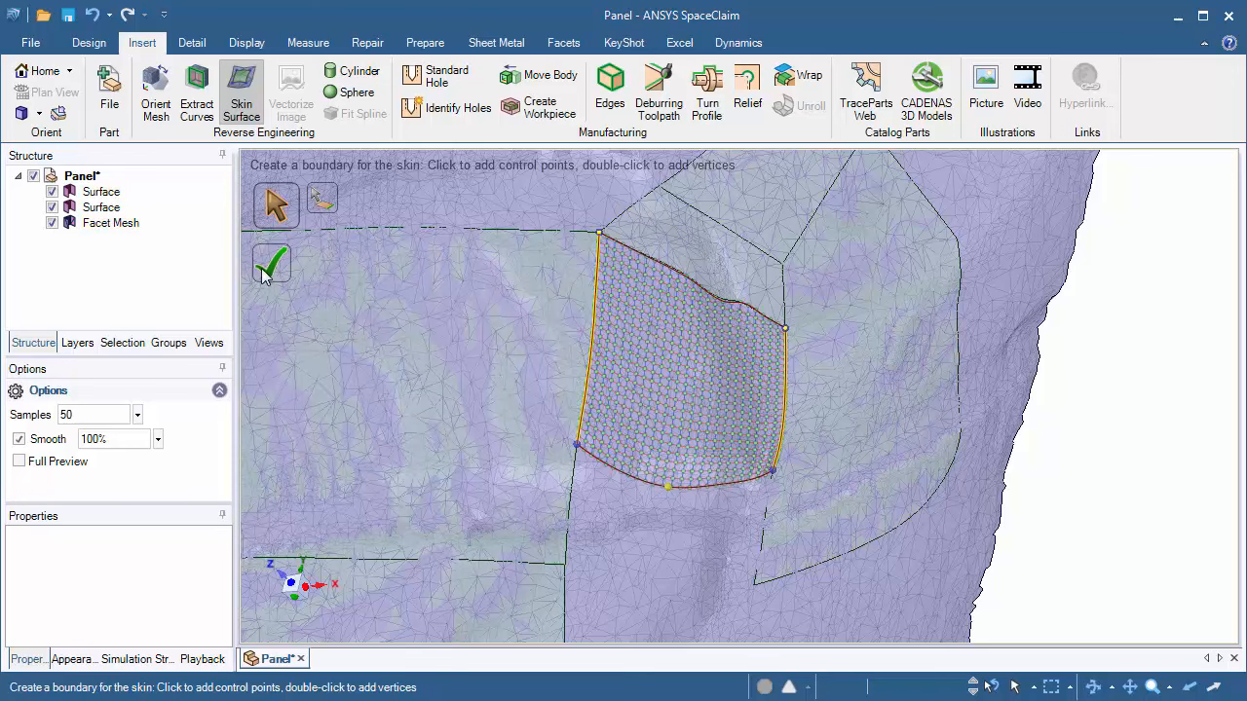
pyautogui.hotkey('ctrl', 'z')
pyautogui.scroll(-5, 537, 440)
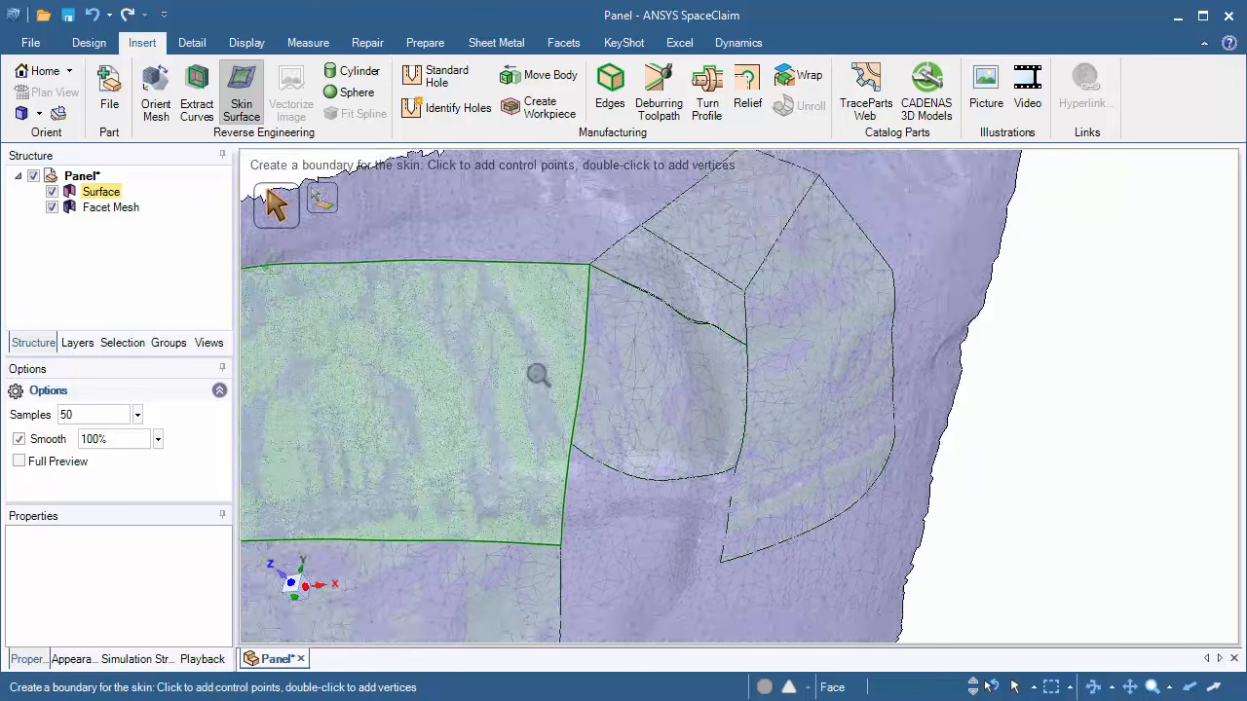
# Step: Start a skin boundary in the small gap, connecting the rectangle's corner to the curved patch's corner
pyautogui.keyDown('shift'); pyautogui.moveTo(559, 458); pyautogui.dragTo(568, 361, button='middle'); pyautogui.keyUp('shift')
pyautogui.moveTo(606, 460)
pyautogui.mouseDown(button='middle')
pyautogui.moveTo(574, 451)
pyautogui.moveTo(616, 465)
pyautogui.mouseUp(button='middle')
pyautogui.scroll(4, 568, 512)
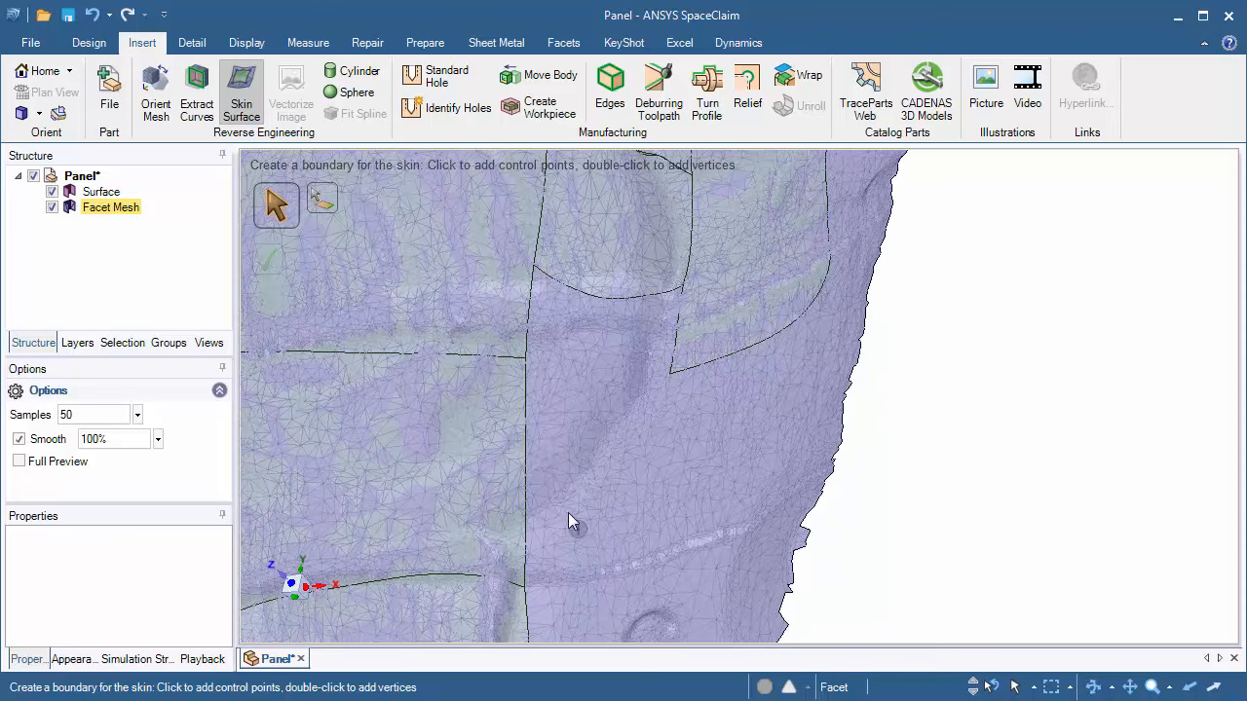
pyautogui.click(525, 359)
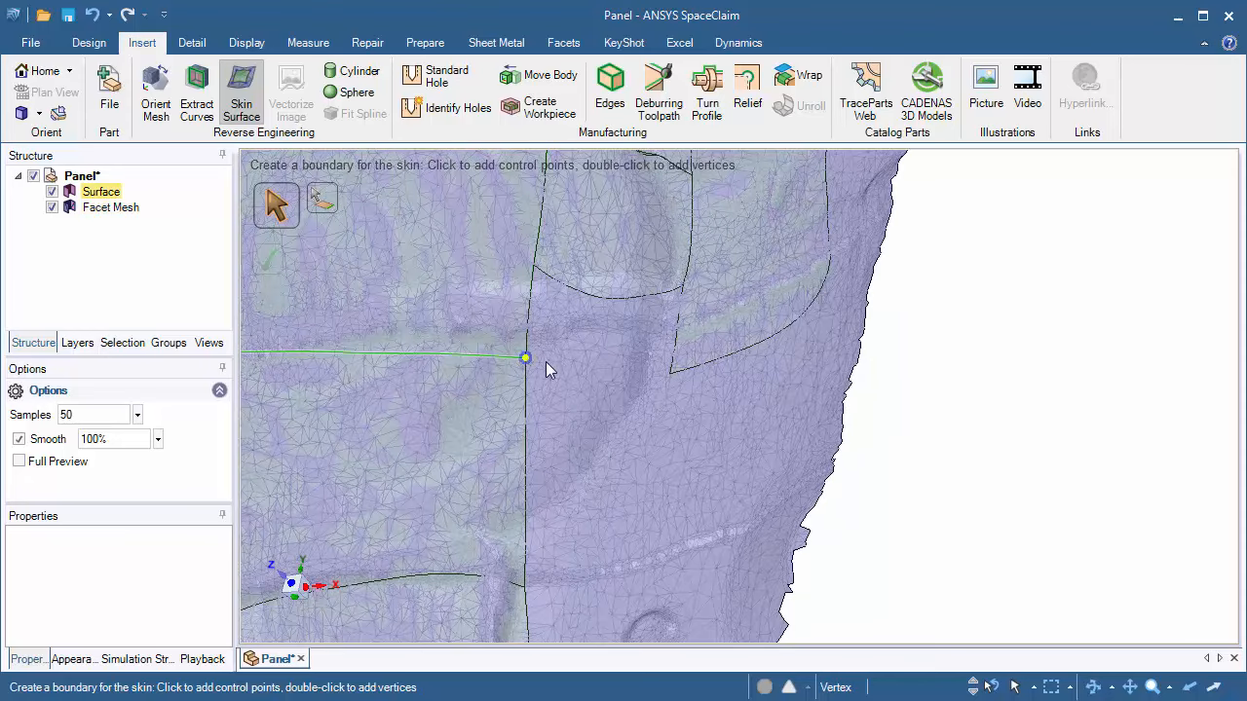
pyautogui.click(668, 375)
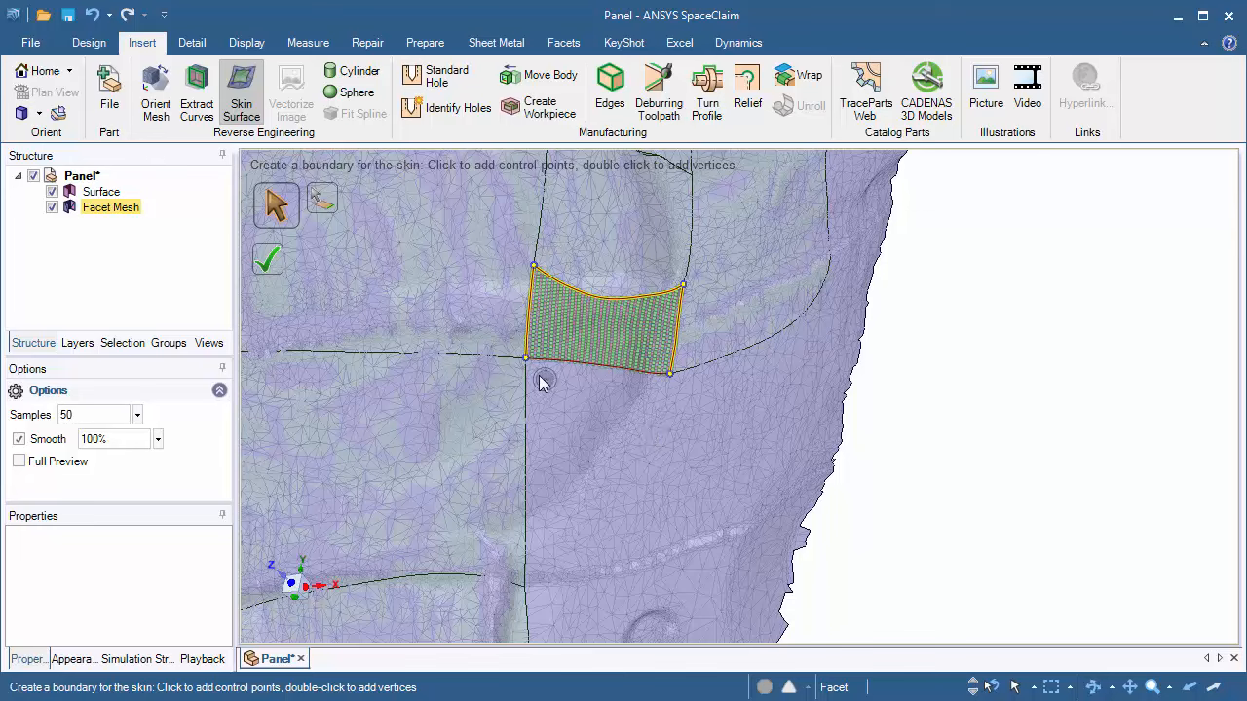